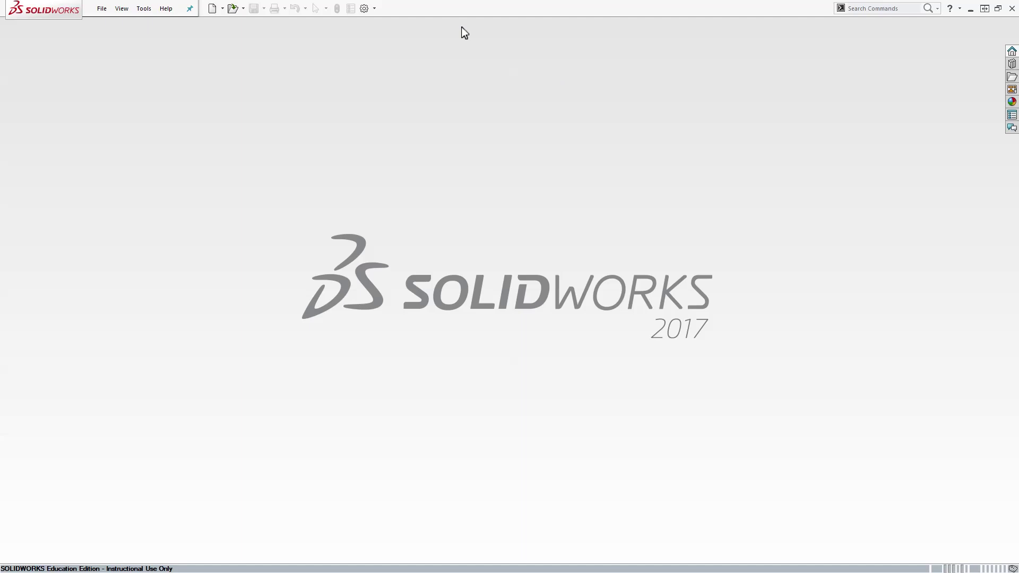
Step: Create a new SOLIDWORKS part document, Part1
click(210, 14)
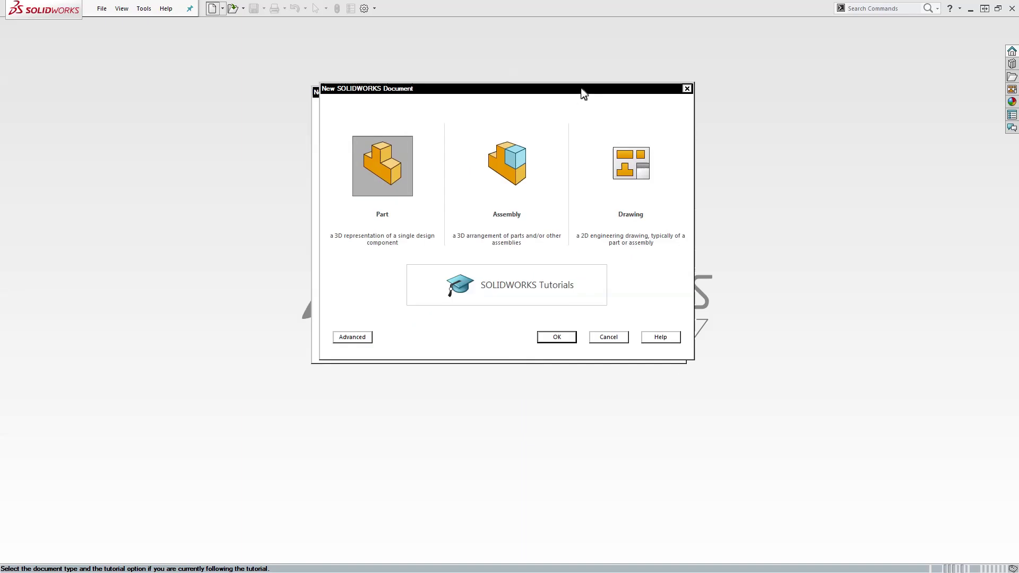
click(436, 151)
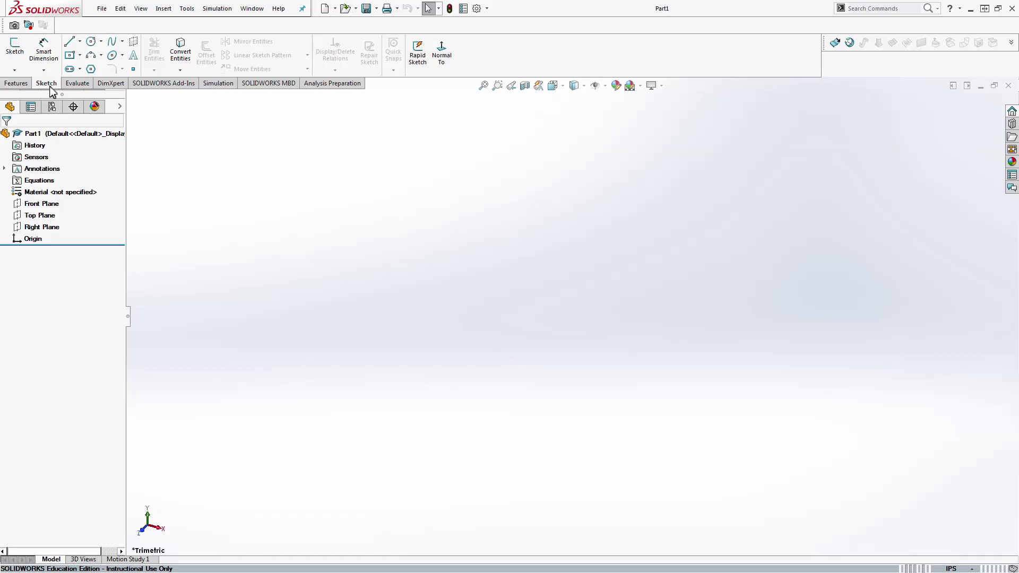
Step: On the Front Plane, sketch a center rectangle anchored at the origin, about 1.32 by 4.32
click(15, 51)
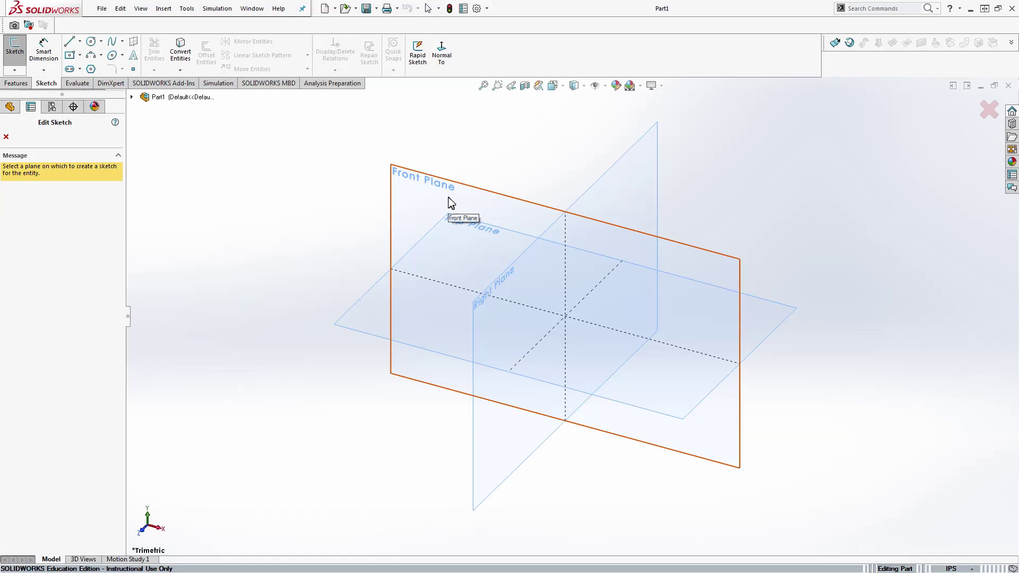
click(421, 185)
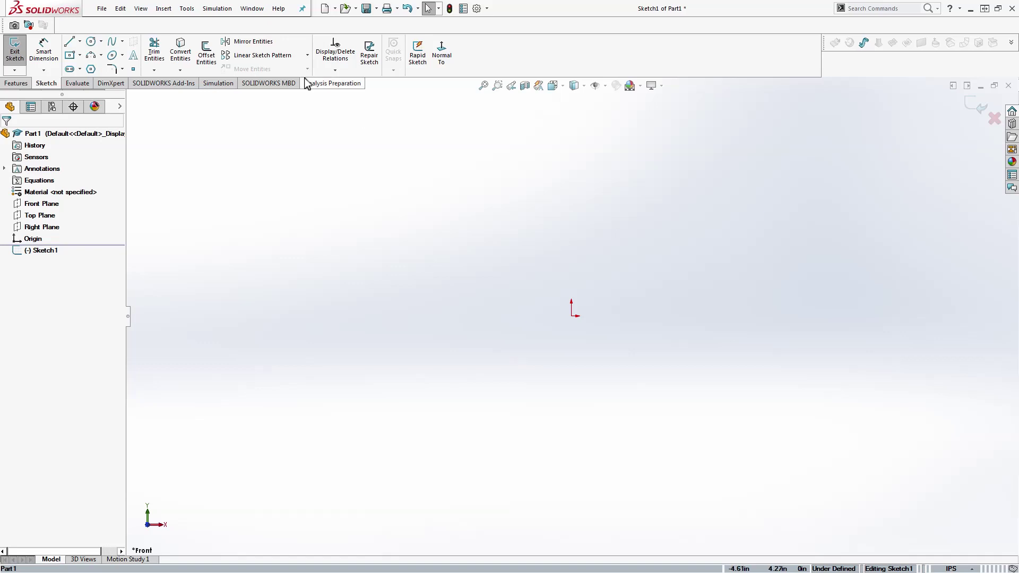
click(70, 56)
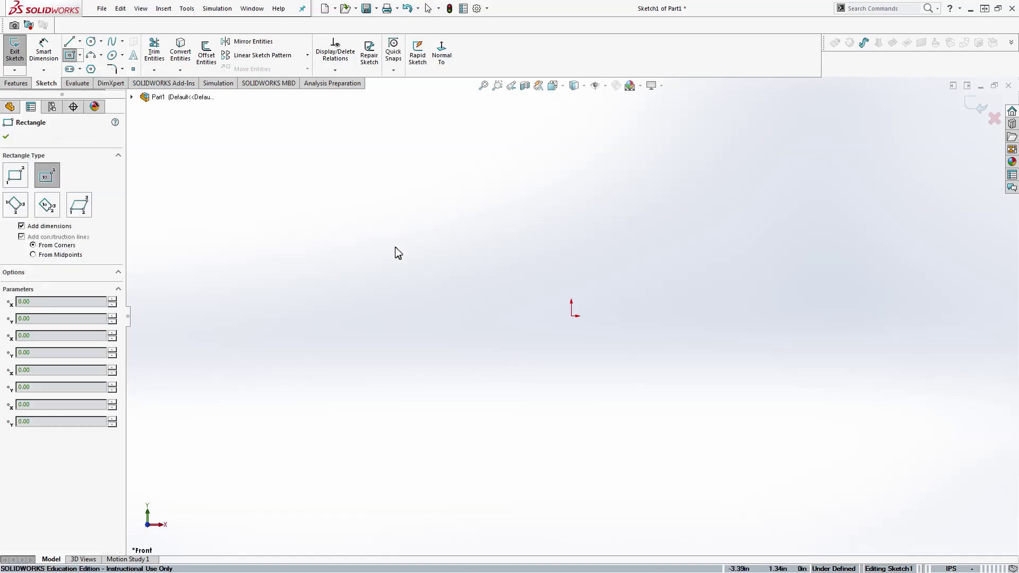
click(571, 314)
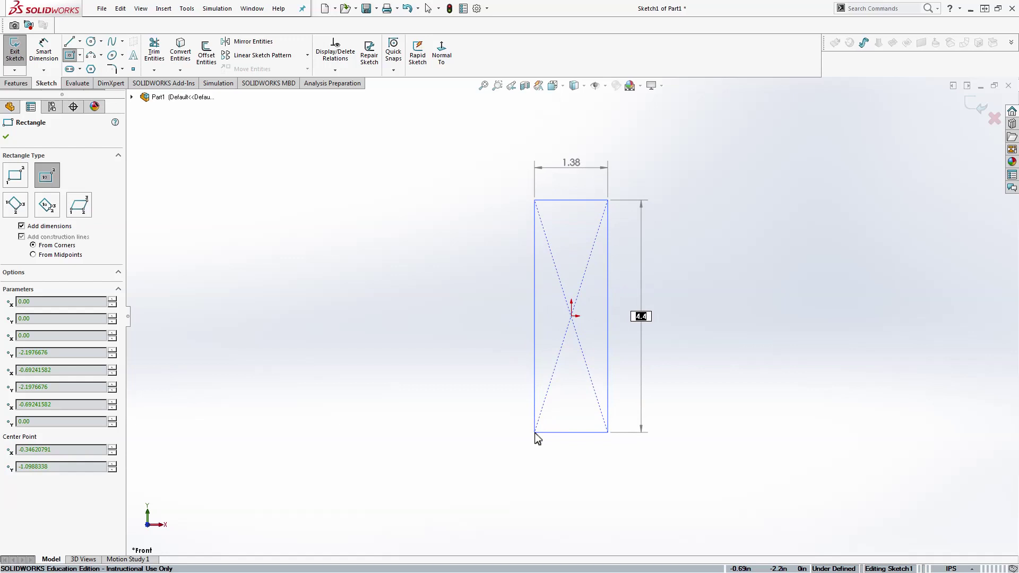
click(537, 430)
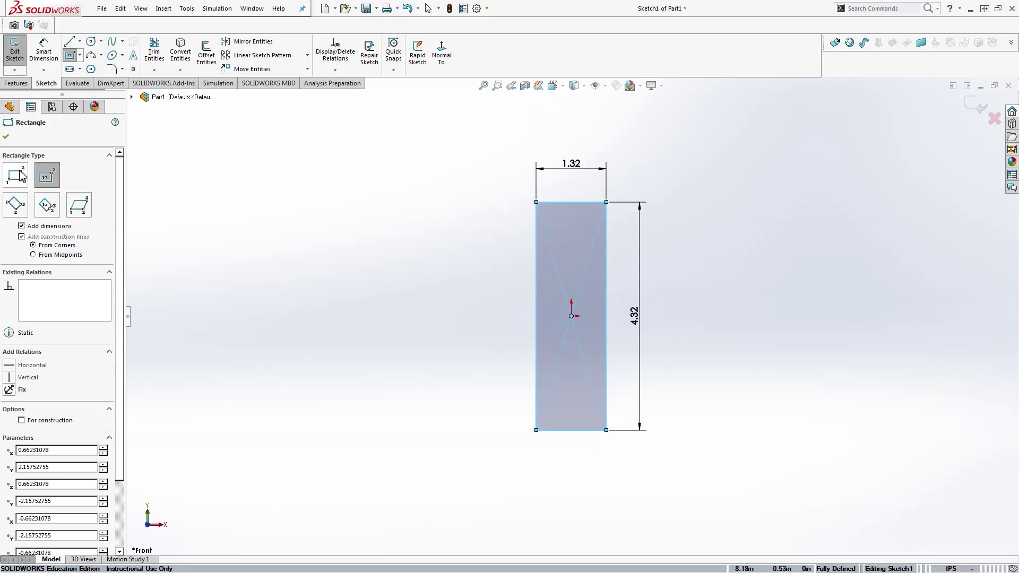
Step: Change the rectangle's height dimension to 4.5 and its width to 0.75
click(4, 138)
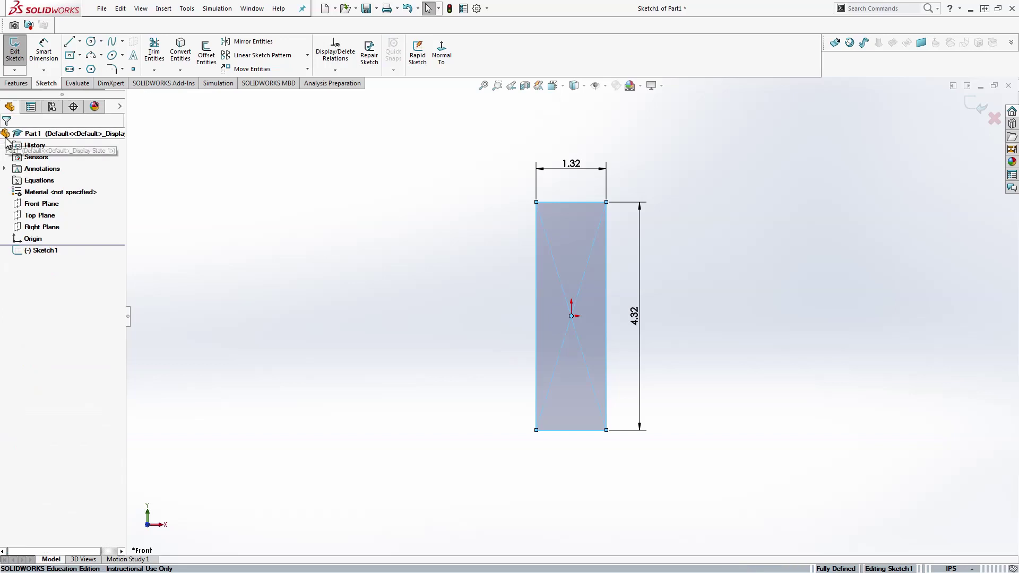
right_click(48, 250)
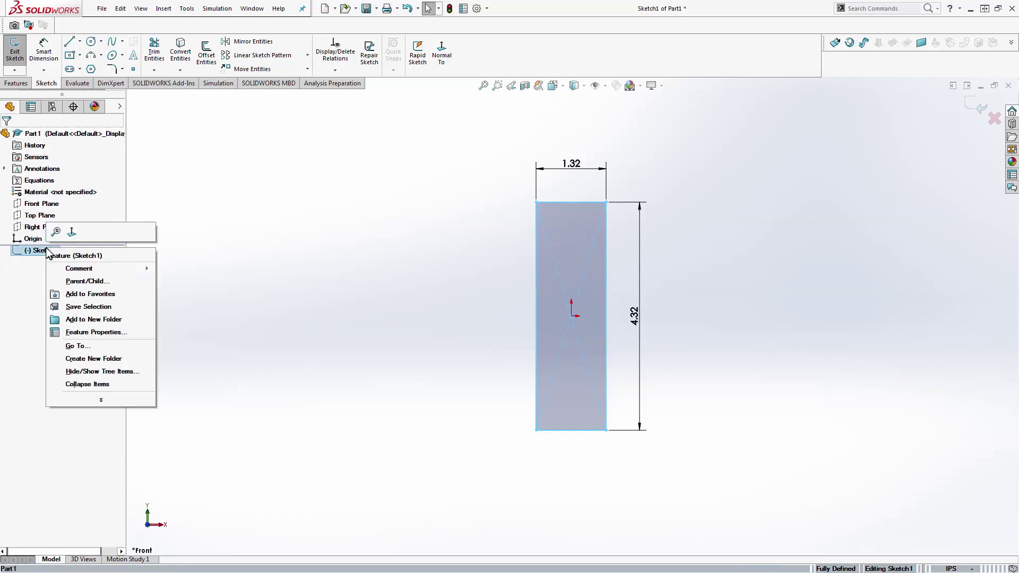
click(316, 273)
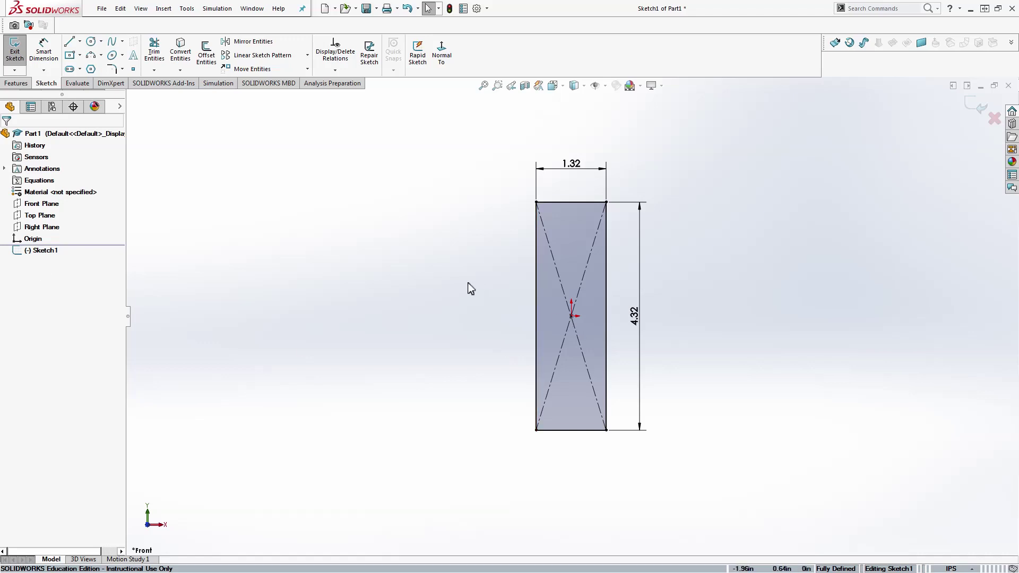
double_click(636, 321)
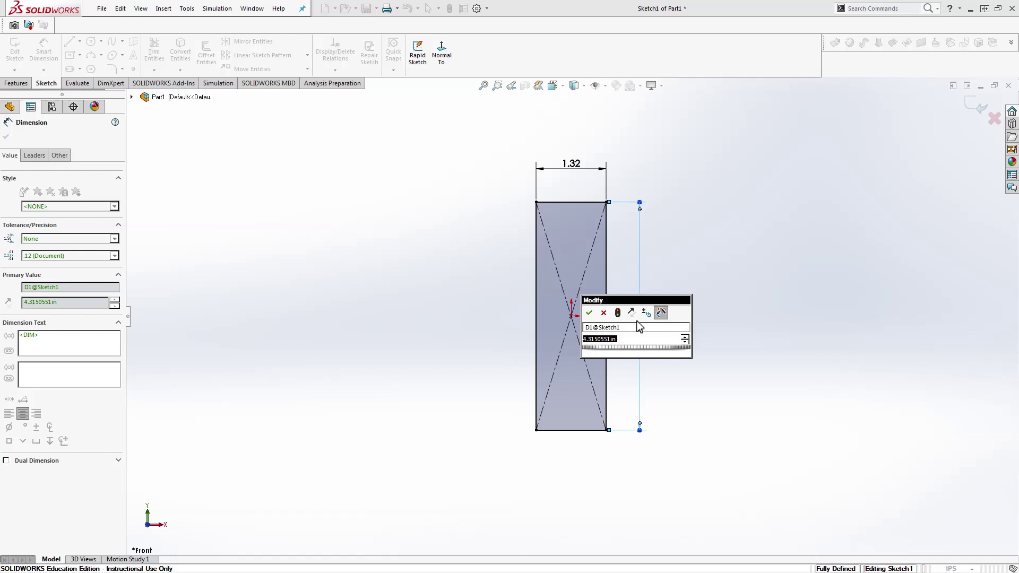
text(4.5)
key(Return)
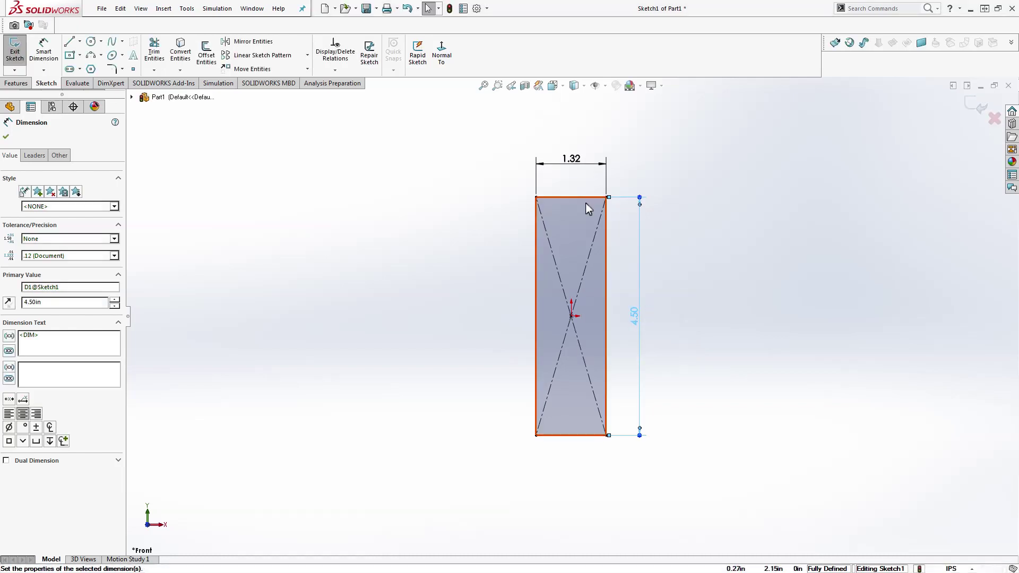
double_click(580, 161)
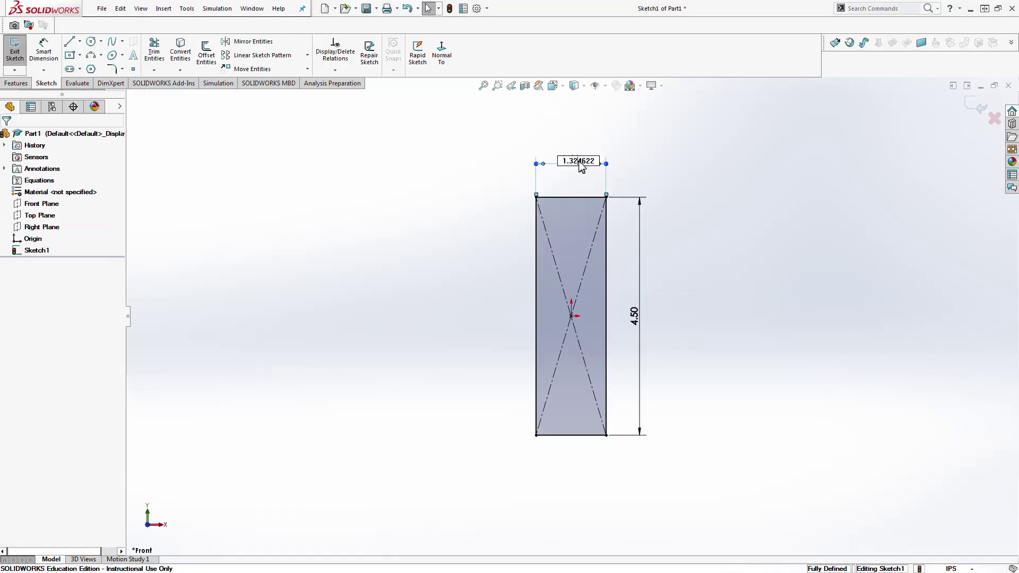
text(0)
double_click(583, 167)
text(0.75)
key(Return)
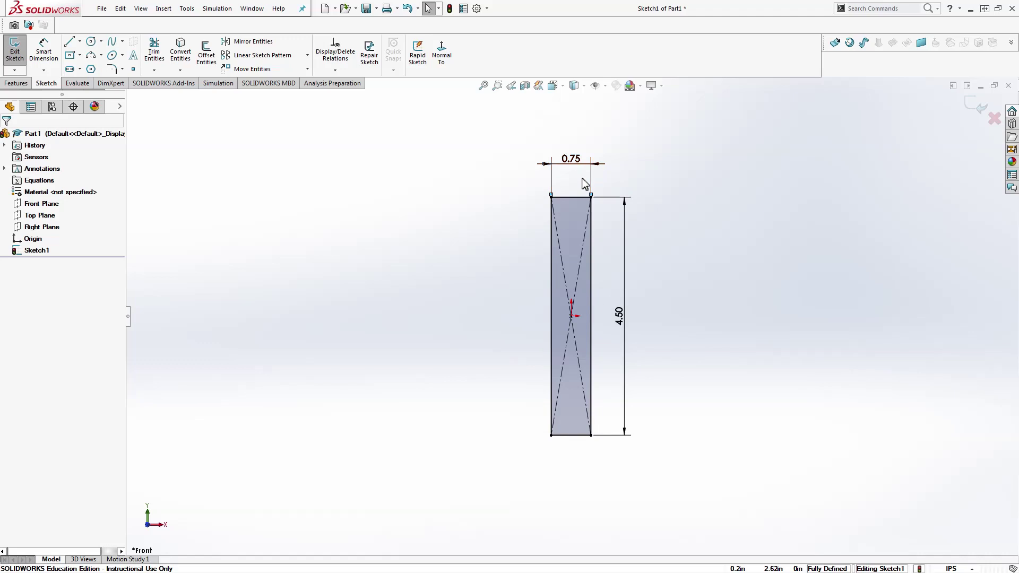
Step: Draw a second center rectangle centred on the origin inside the outer one
click(70, 56)
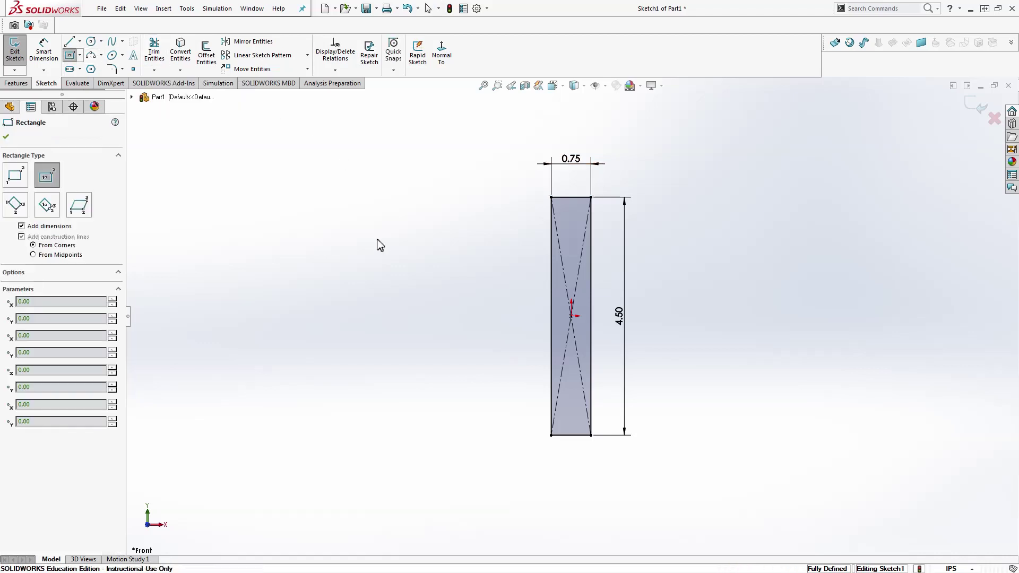
click(571, 317)
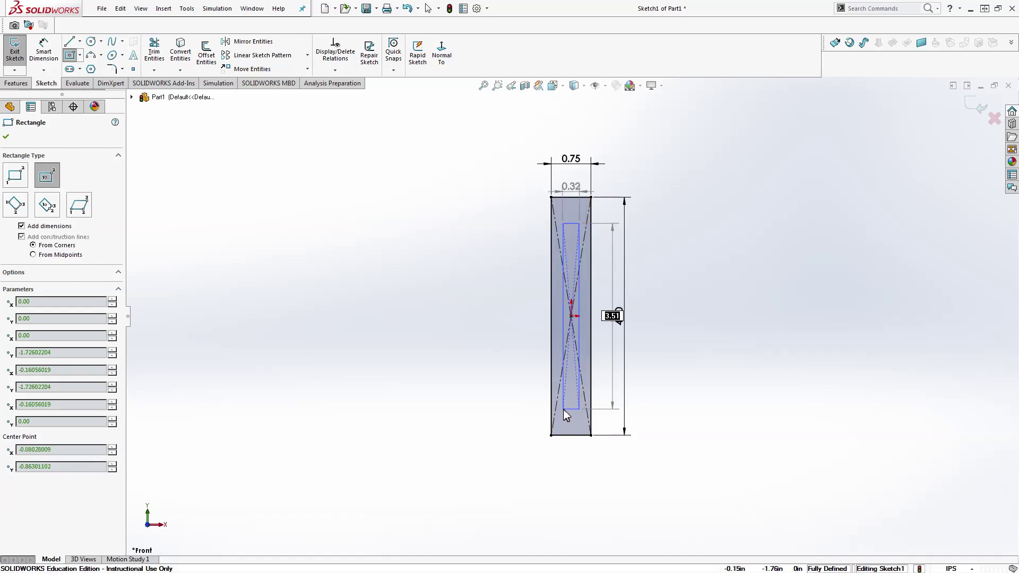
click(562, 414)
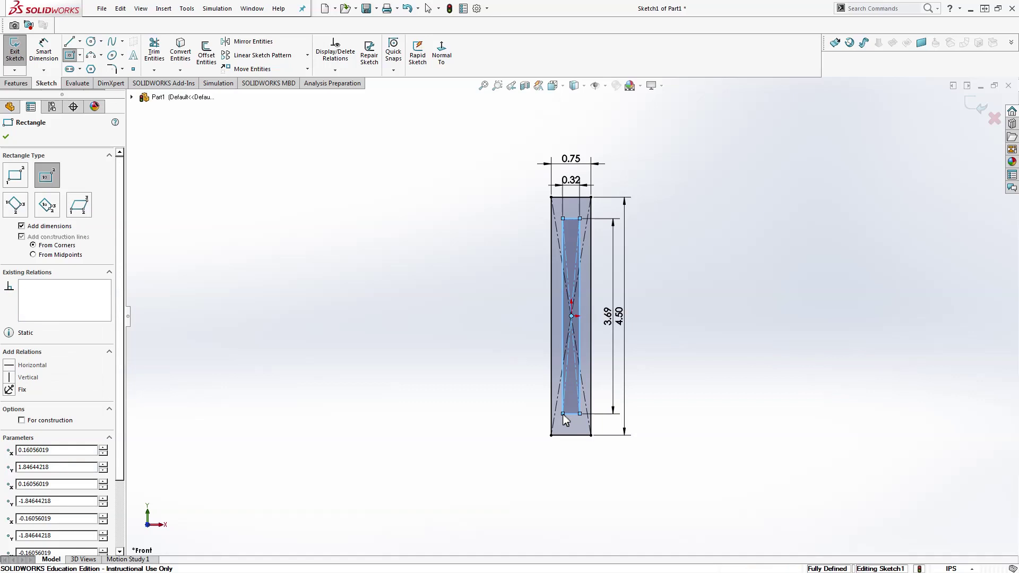
Step: Dimension the inner rectangle to 1.3 tall and 0.25 wide
click(43, 51)
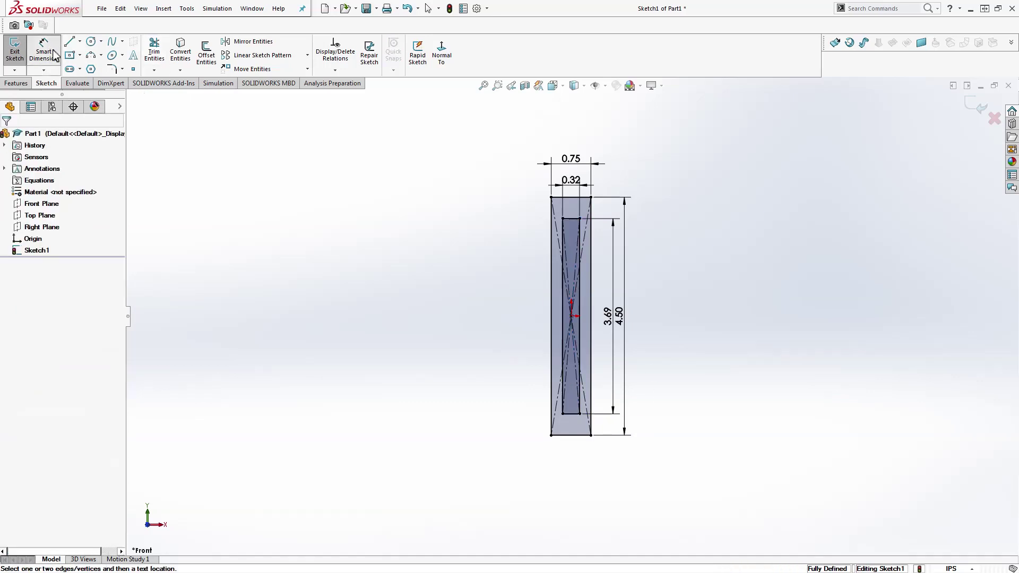
double_click(610, 322)
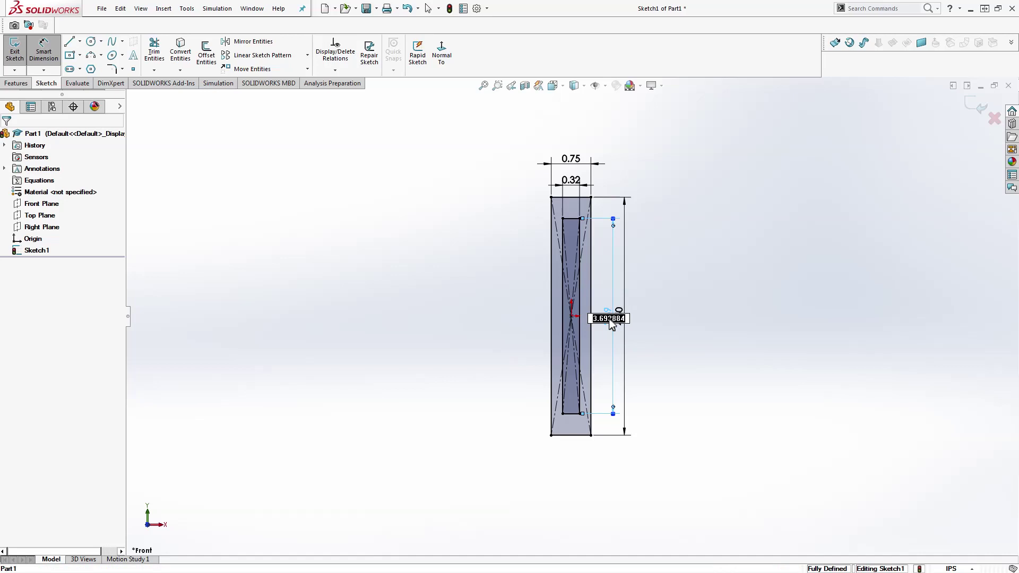
text(1.3)
key(Return)
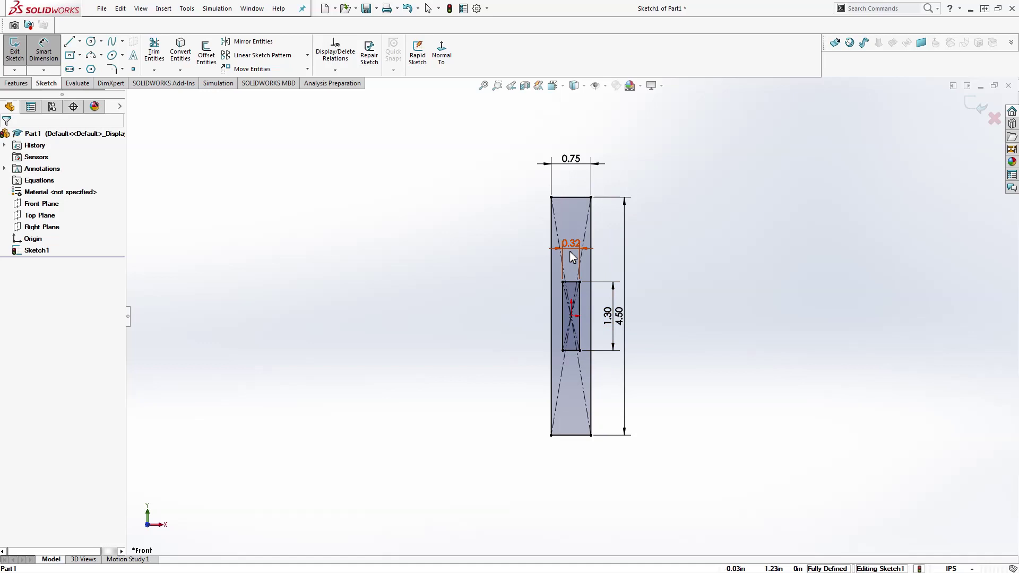
double_click(572, 245)
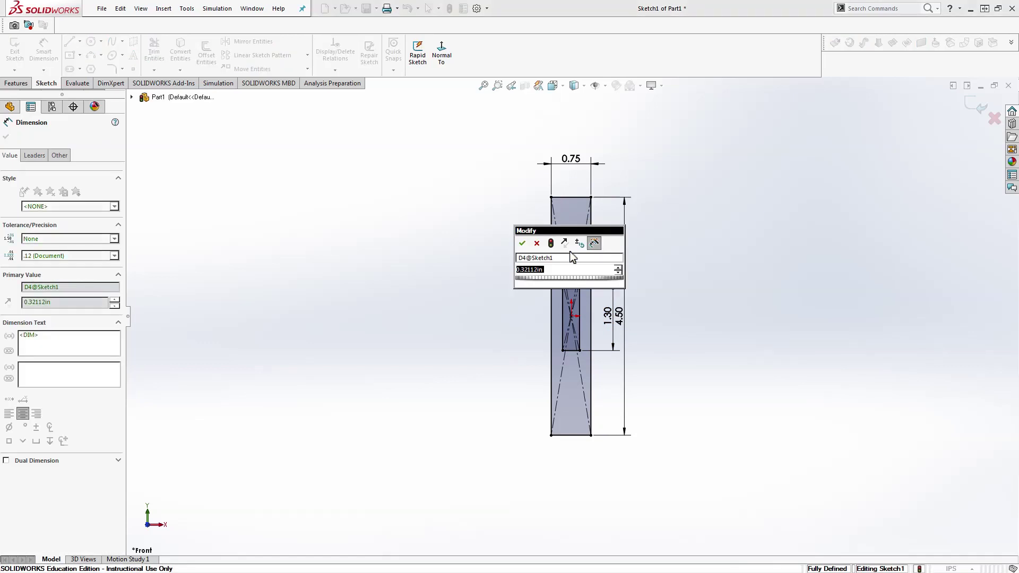
text(0.25)
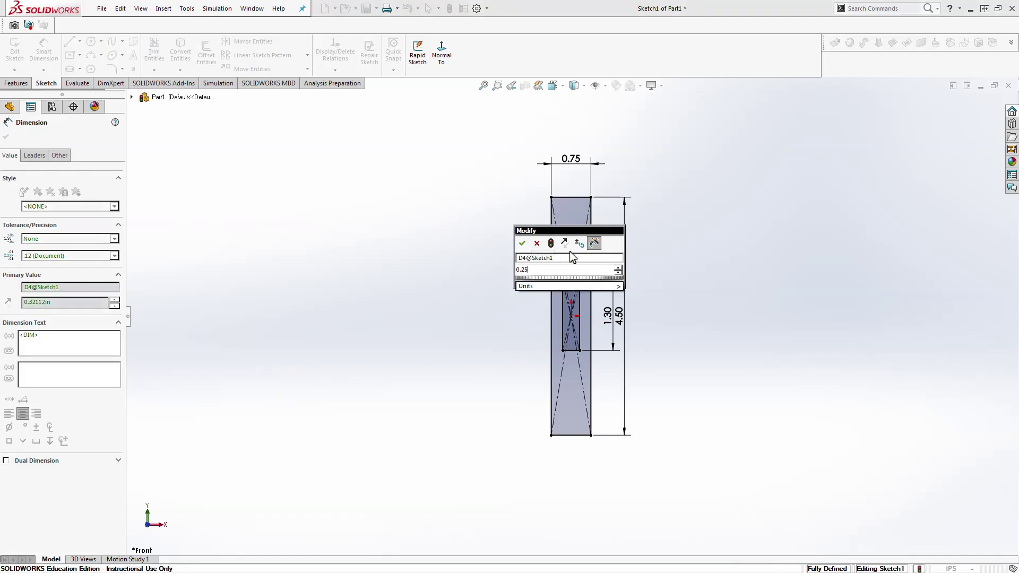
key(Return)
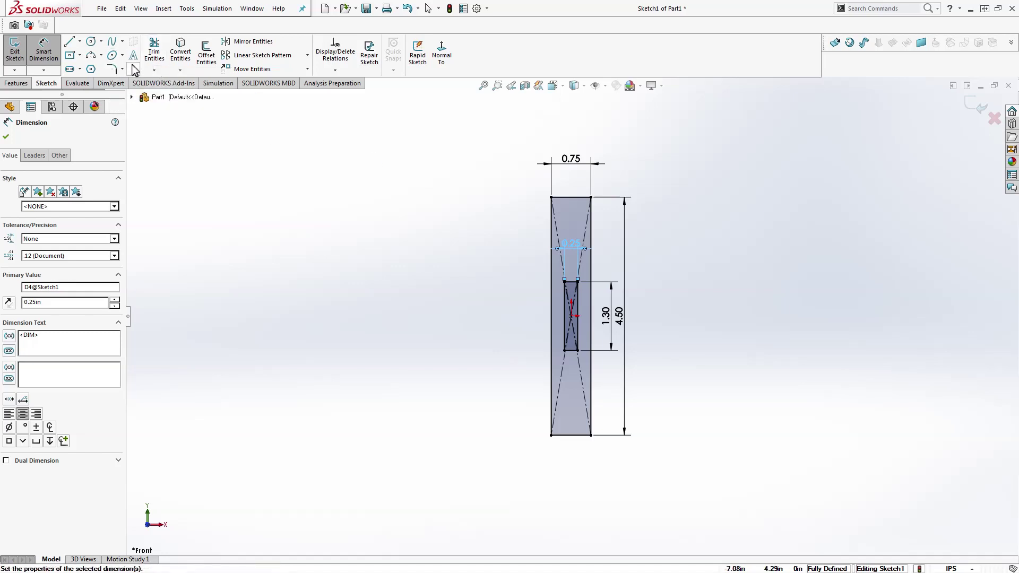
click(101, 56)
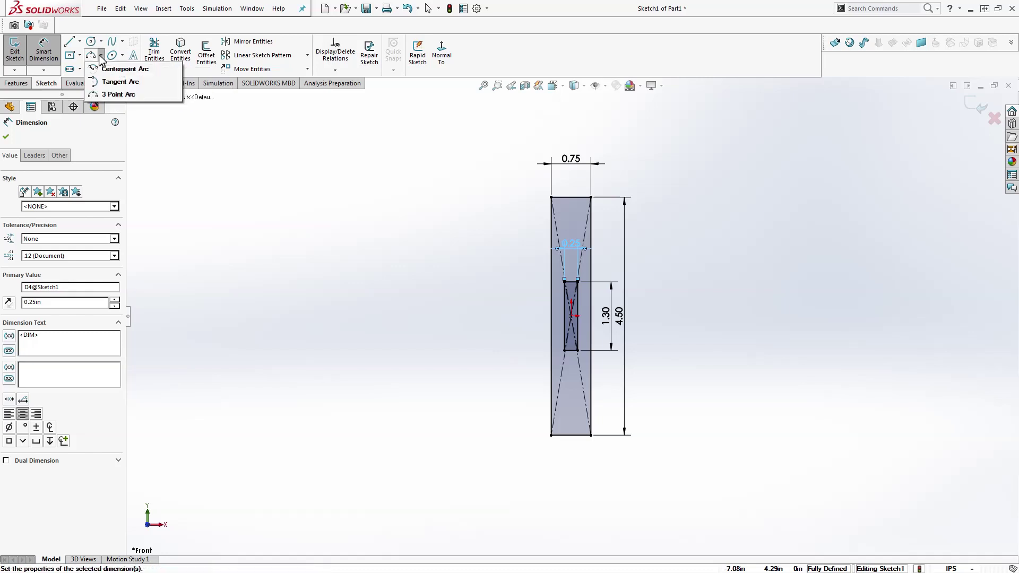
click(112, 83)
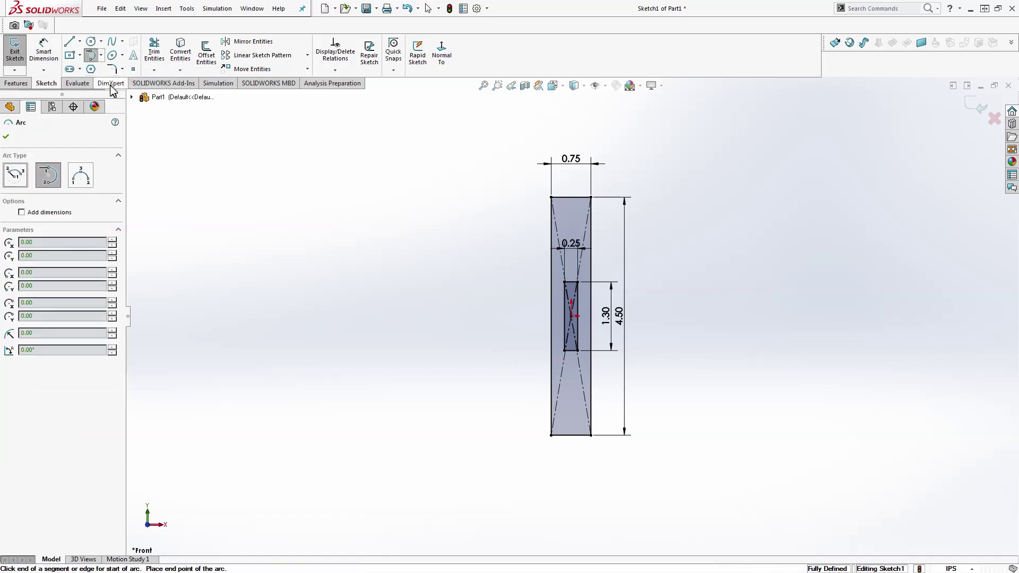
click(566, 352)
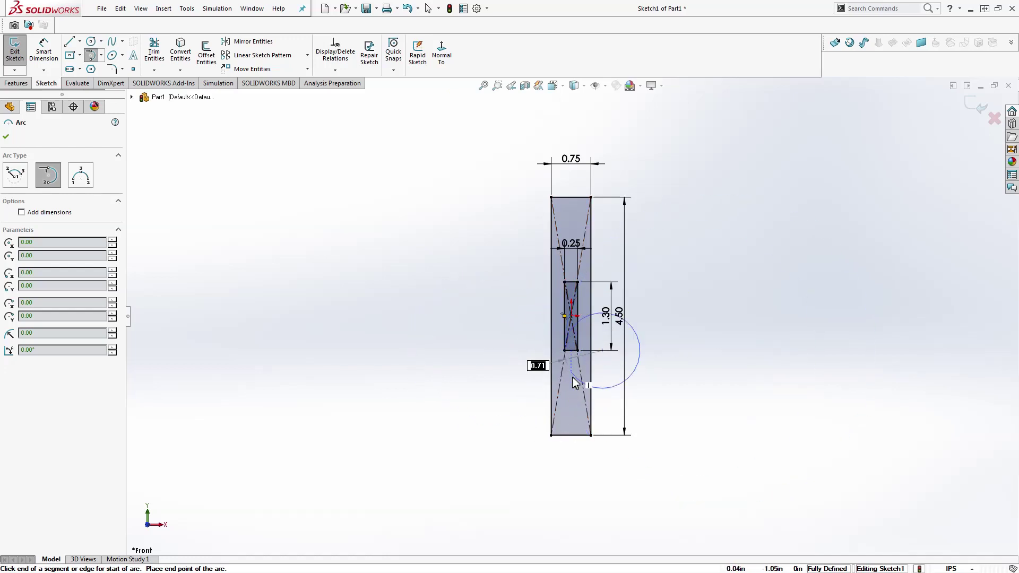
key(Escape)
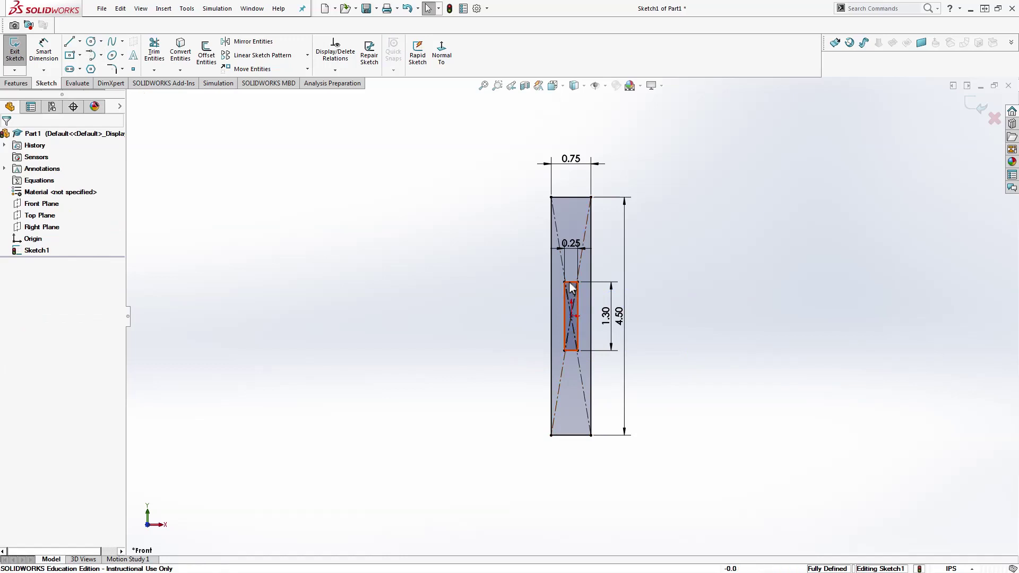
click(92, 57)
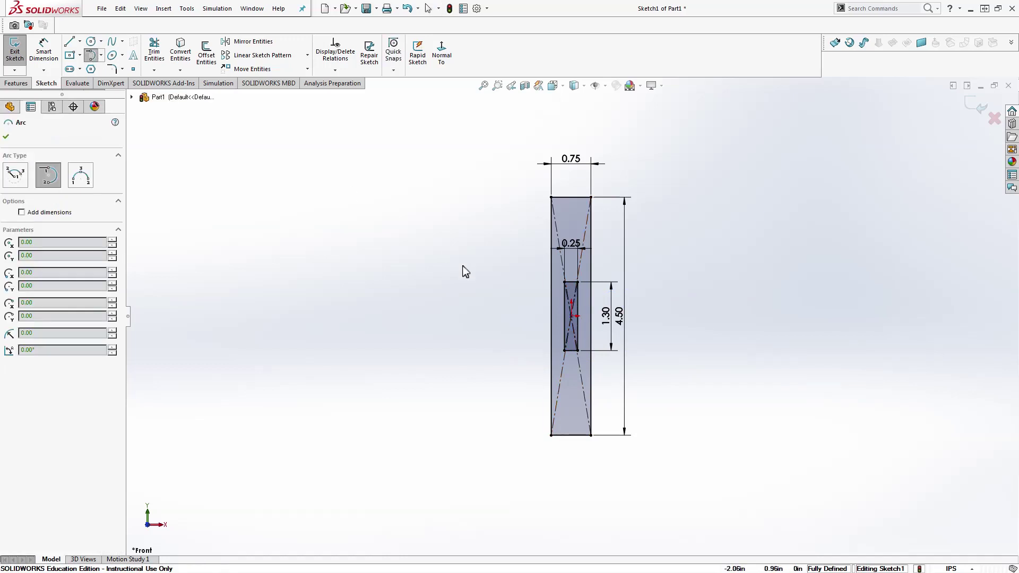
click(578, 352)
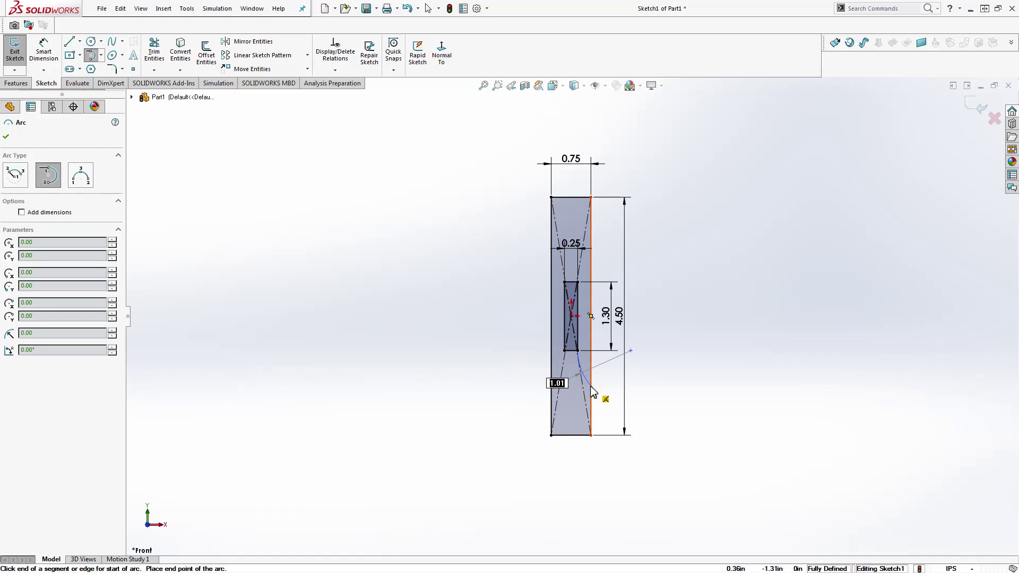
click(590, 386)
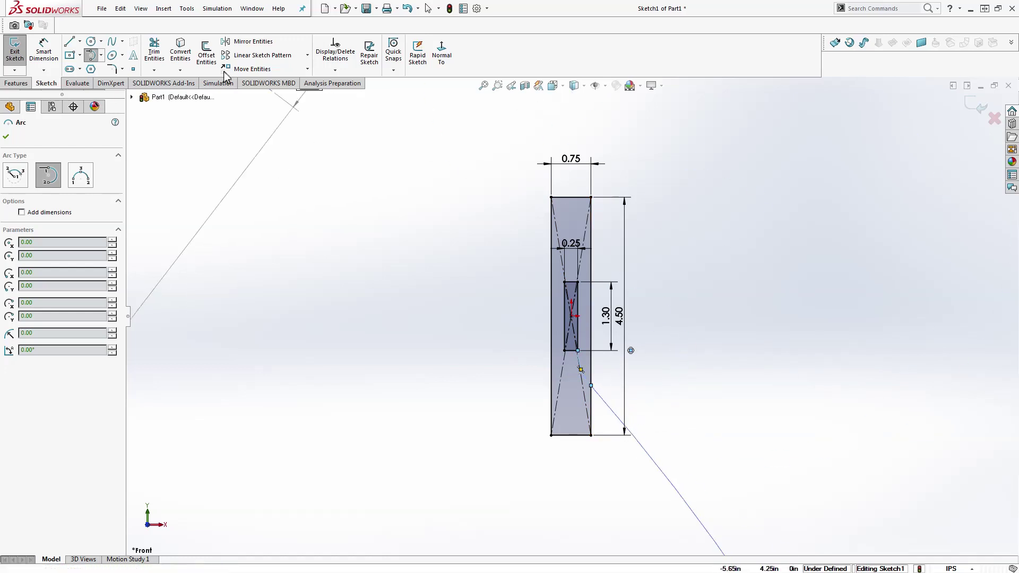
click(42, 52)
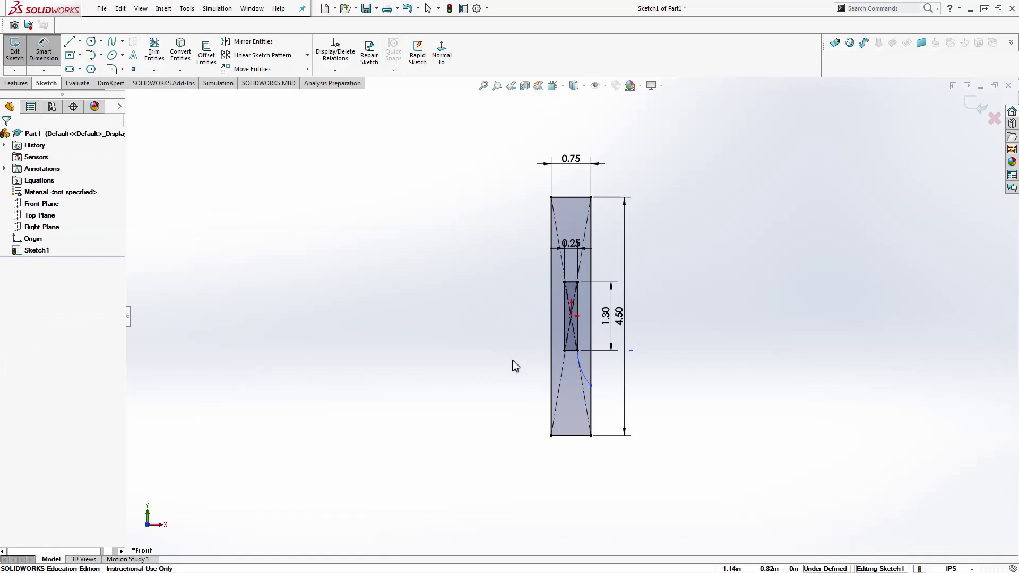
click(586, 374)
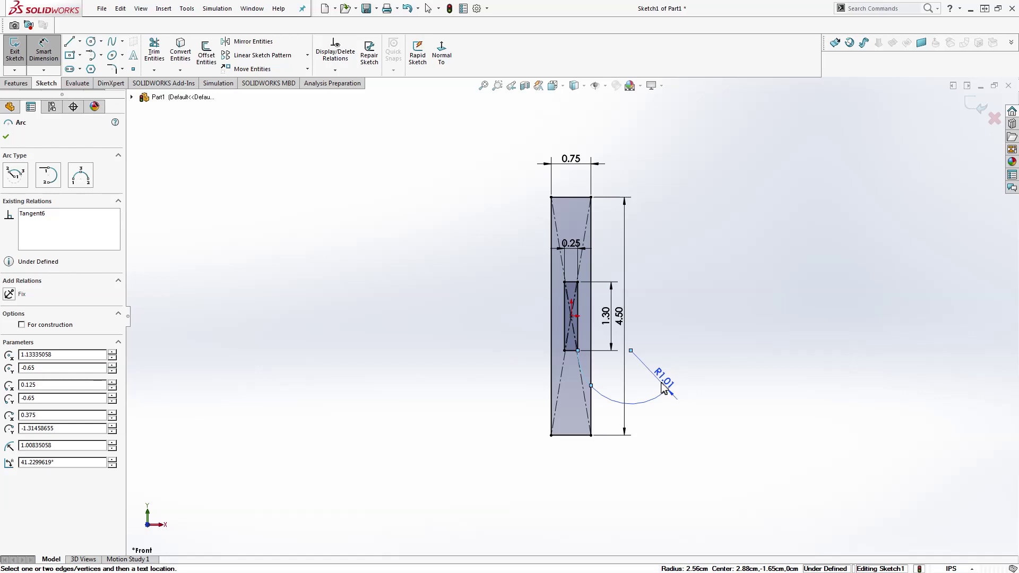
key(Escape)
click(587, 376)
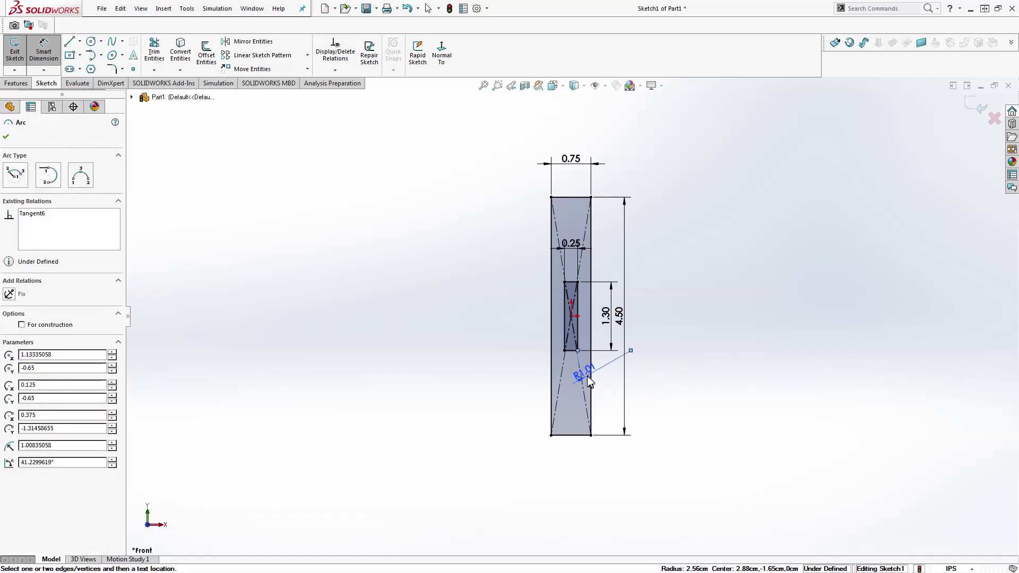
key(Escape)
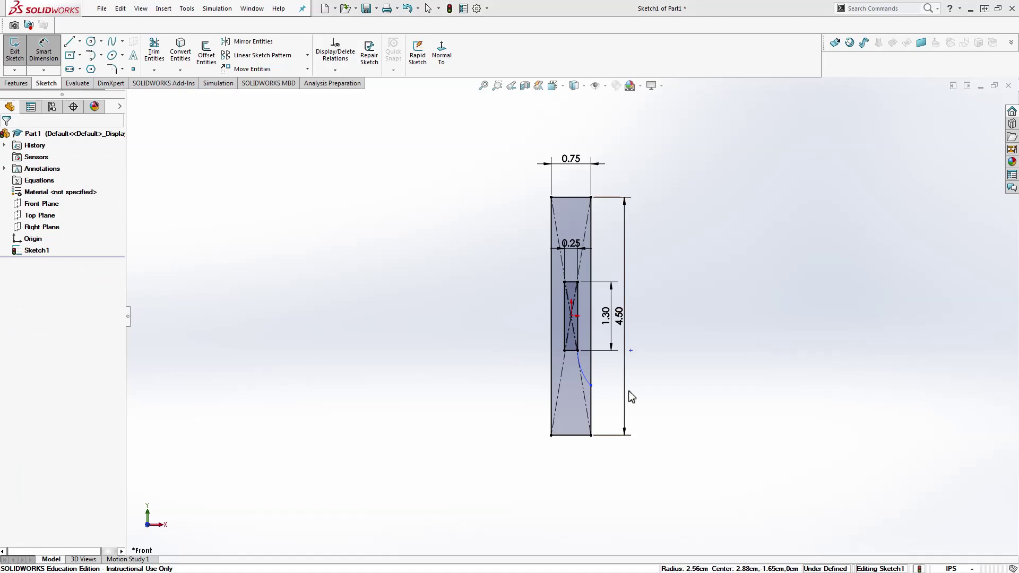
key(Escape)
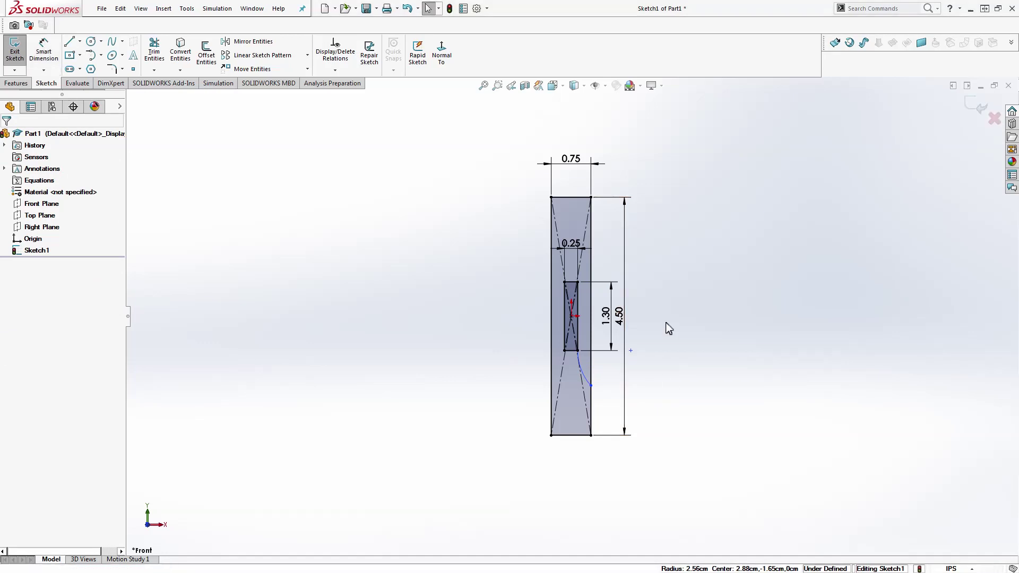
click(584, 375)
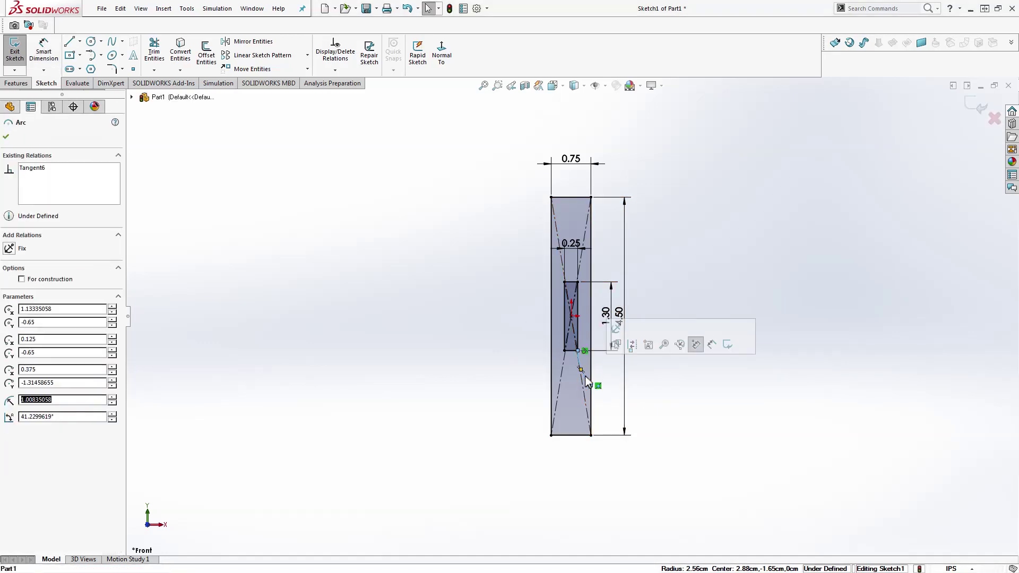
key(Delete)
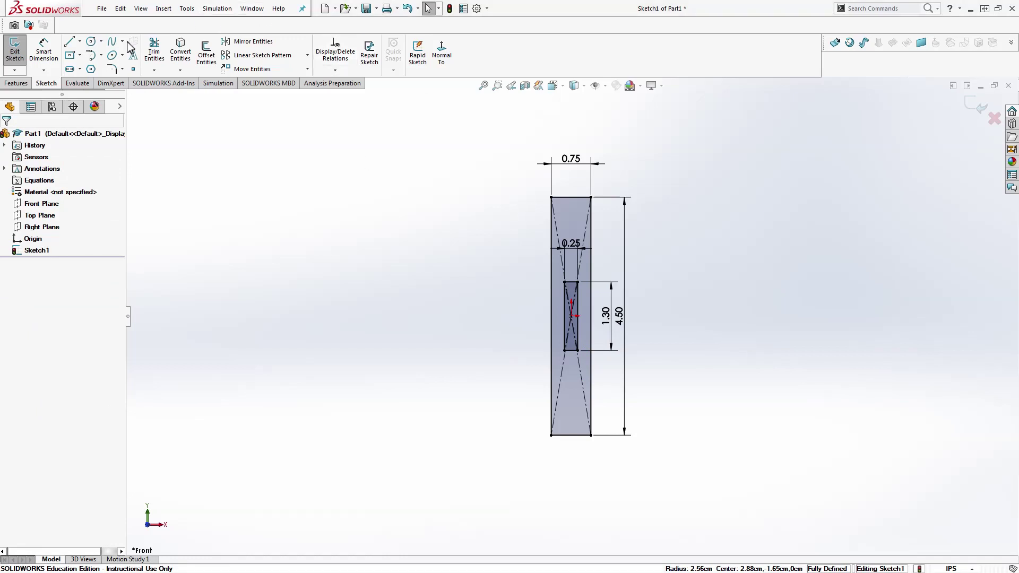
Step: Draw a tangent arc from the inner rectangle's bottom-right corner to the outer right edge
click(95, 67)
click(91, 56)
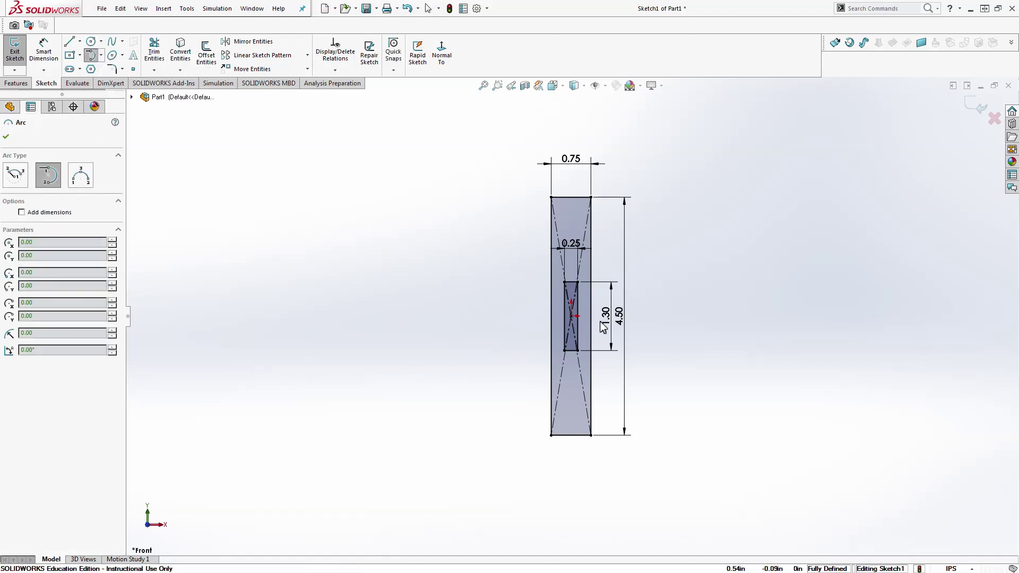
click(579, 351)
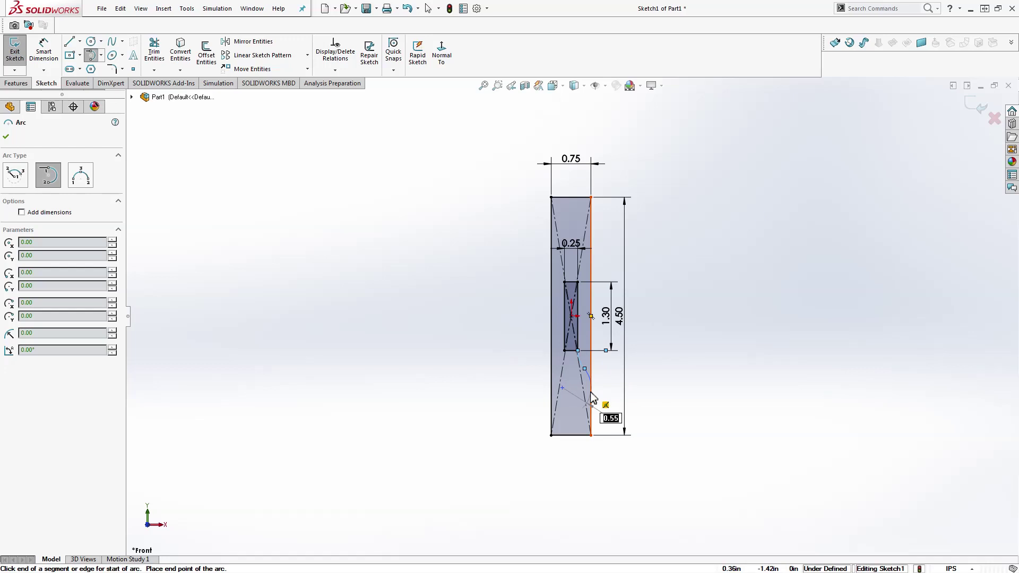
click(591, 392)
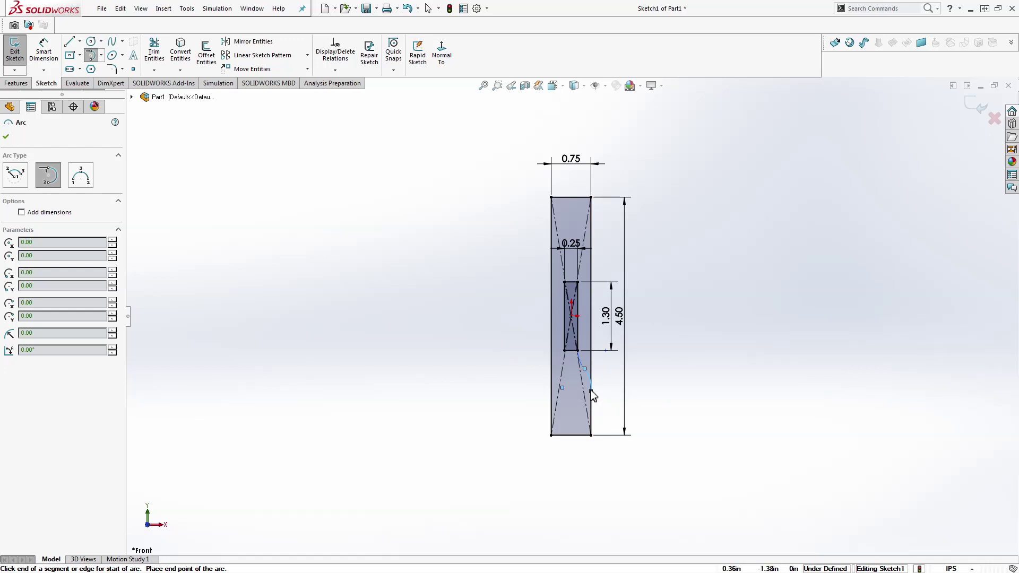
key(Escape)
scroll(583, 380, up, 2)
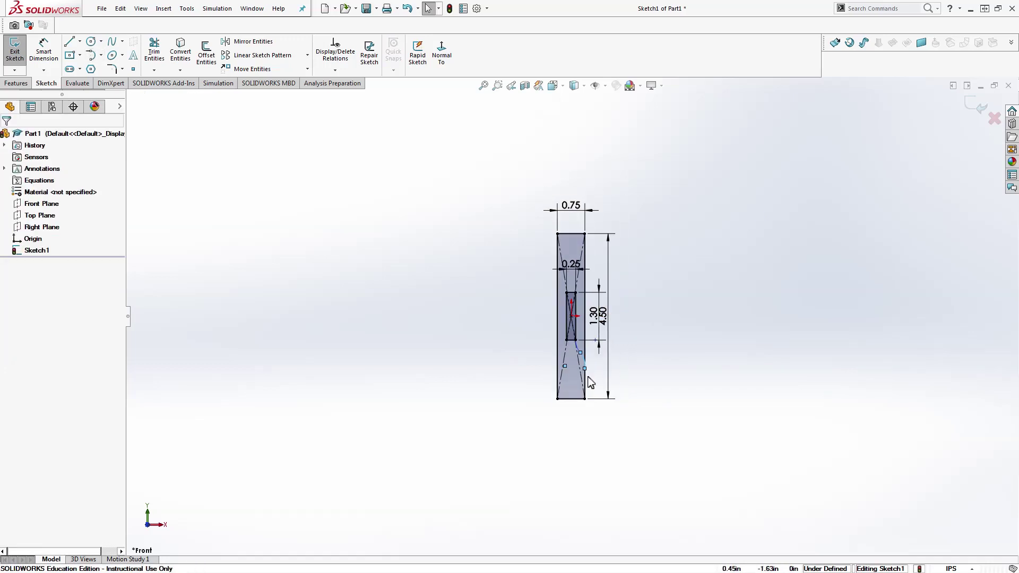
scroll(576, 354, down, 2)
scroll(576, 354, down, 6)
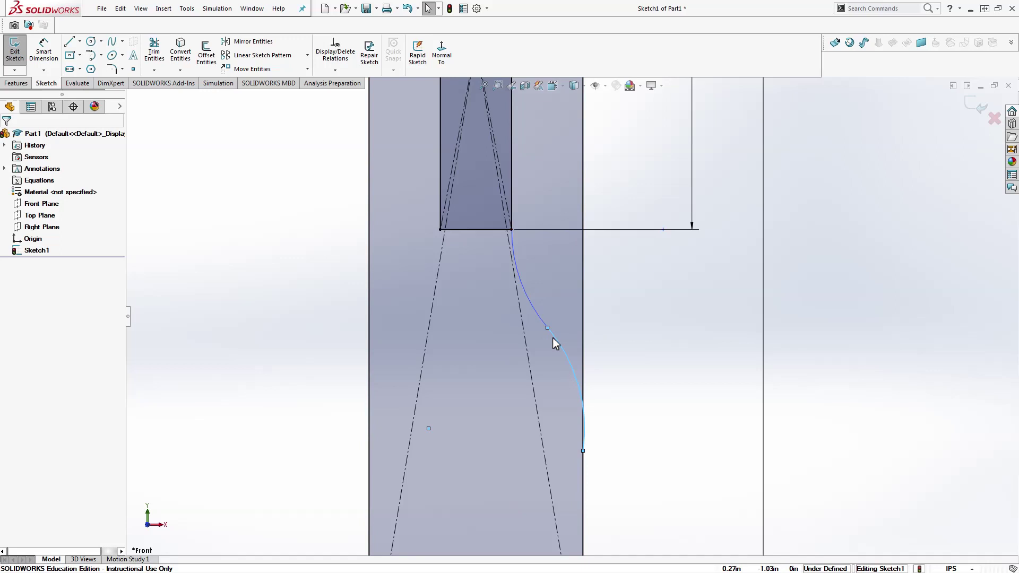
Step: Add a Tangent relation between the lower arc and the body's right edge, then inspect both arcs
click(567, 362)
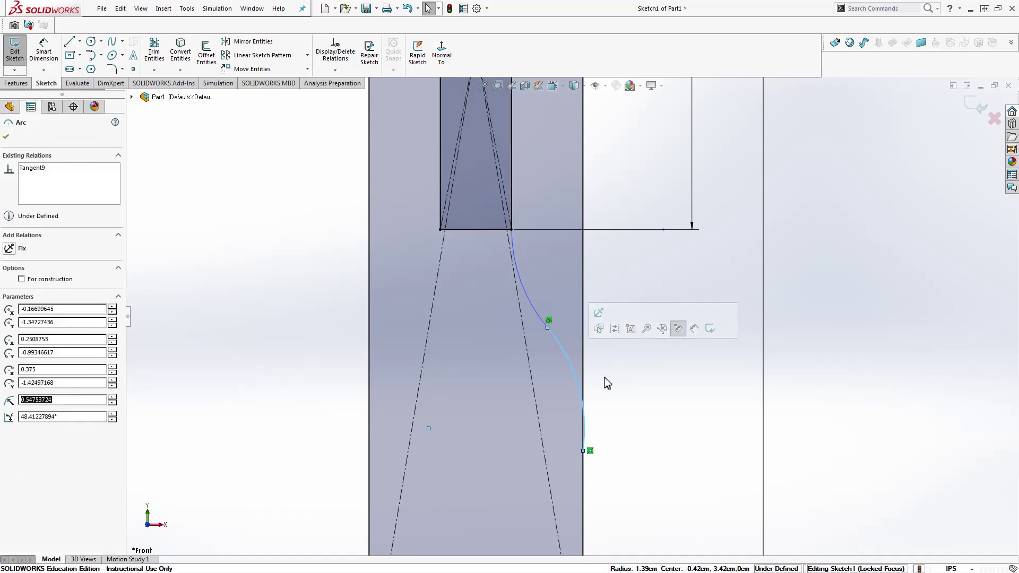
ctrl+click(584, 480)
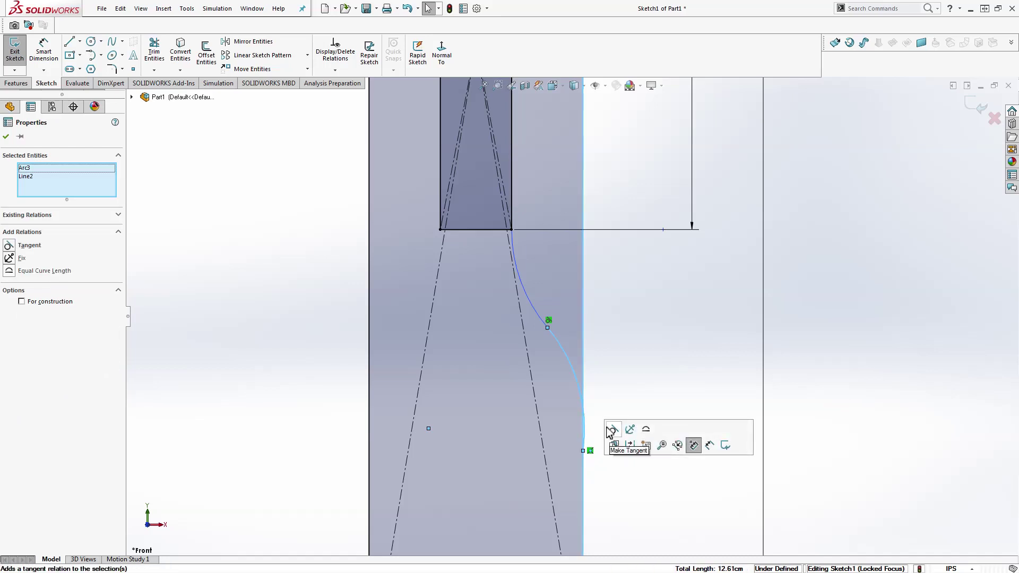
click(12, 246)
click(654, 336)
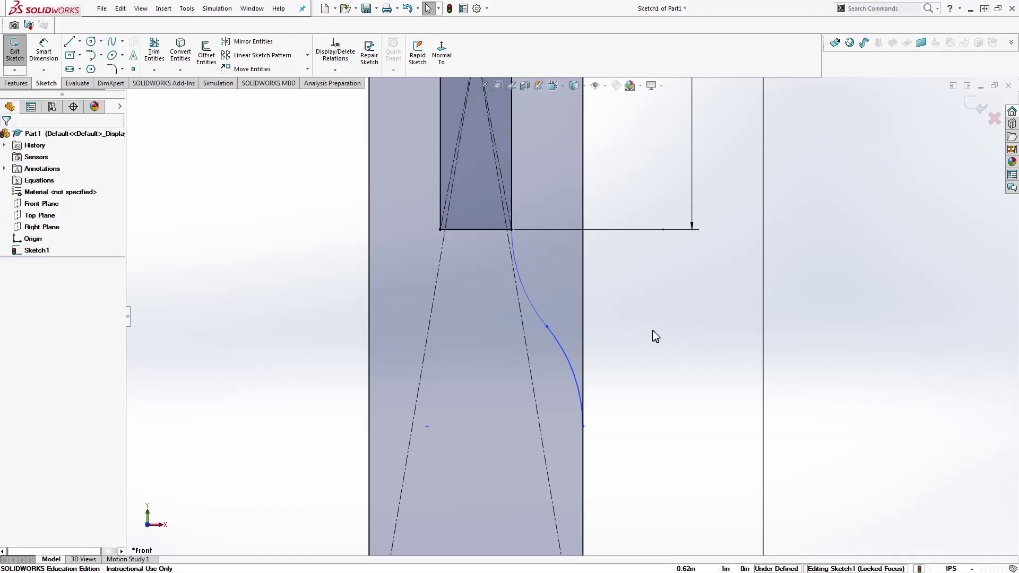
click(513, 252)
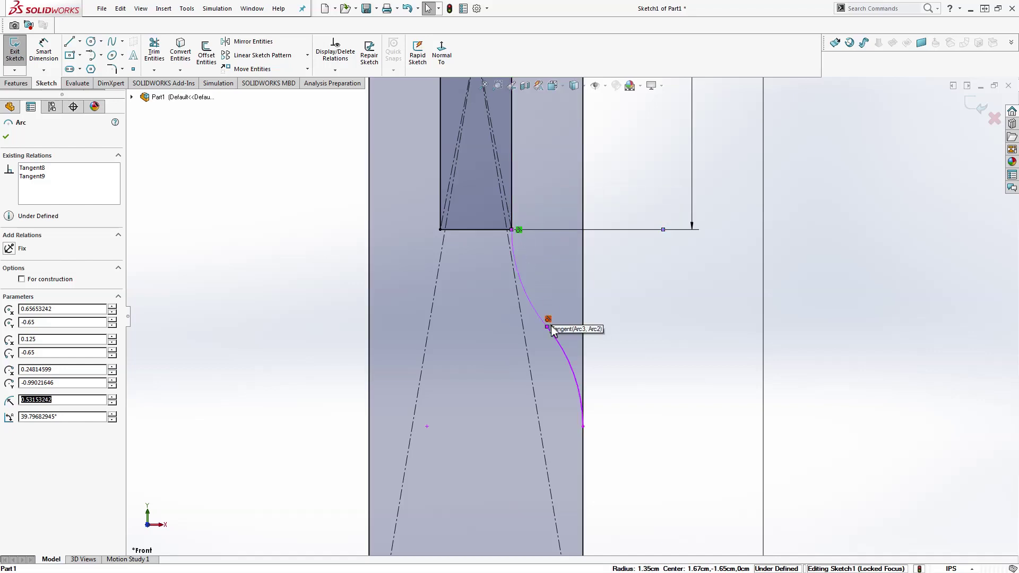
click(560, 341)
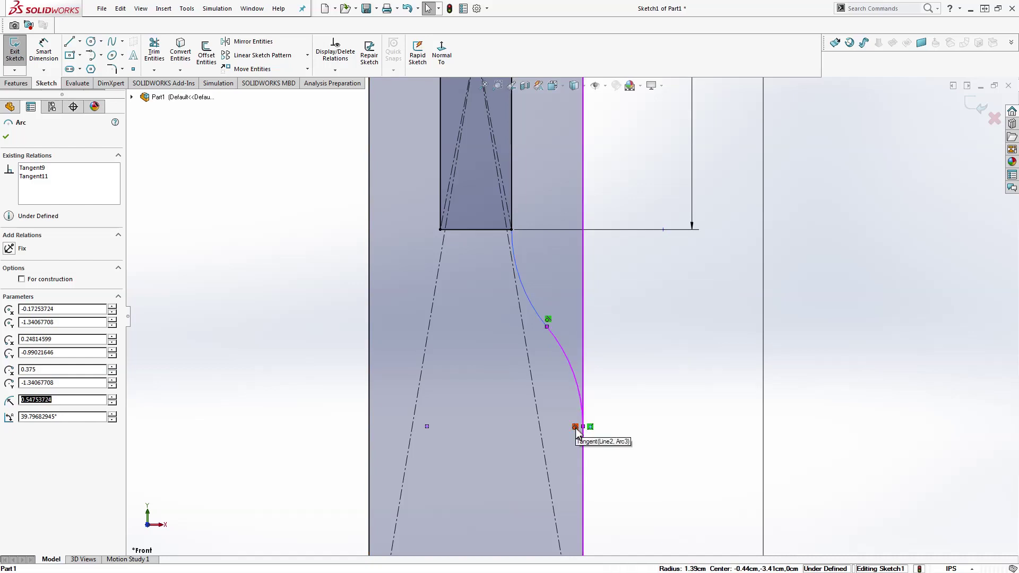
click(650, 361)
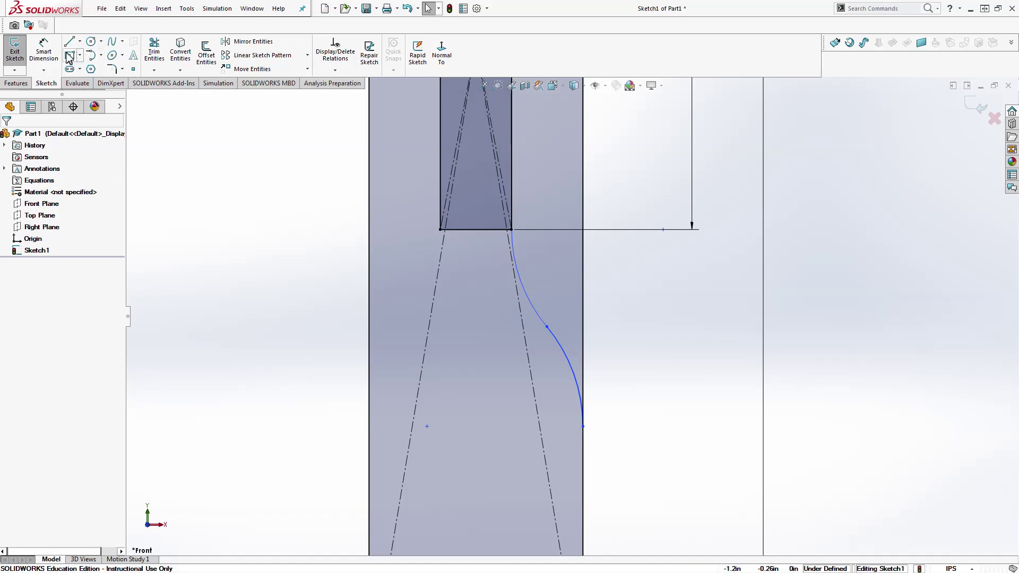
Step: Dimension the upper arc to radius 0.56 and the lower arc to radius 1.00
click(43, 51)
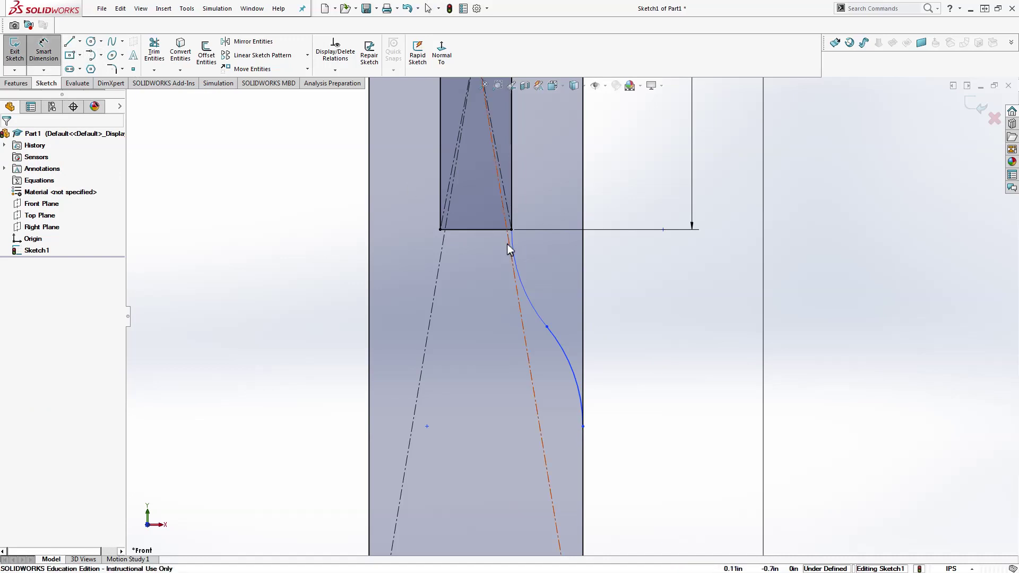
click(532, 307)
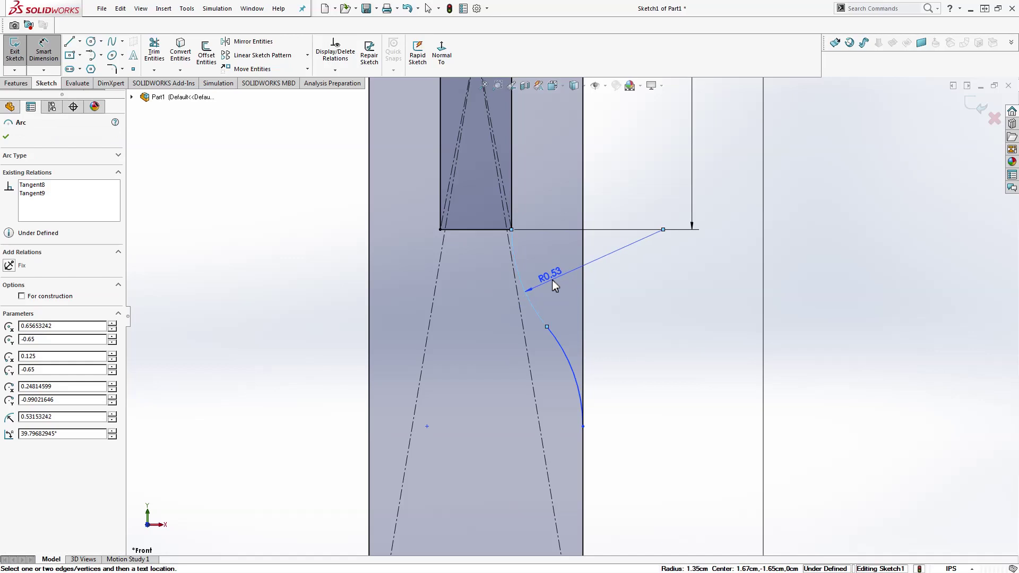
click(552, 280)
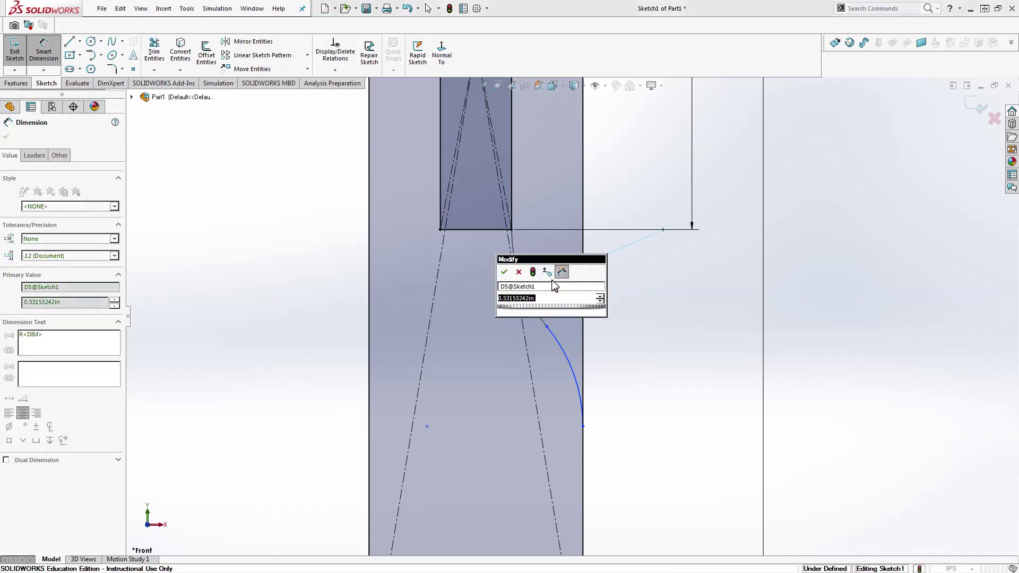
text(.56)
key(Return)
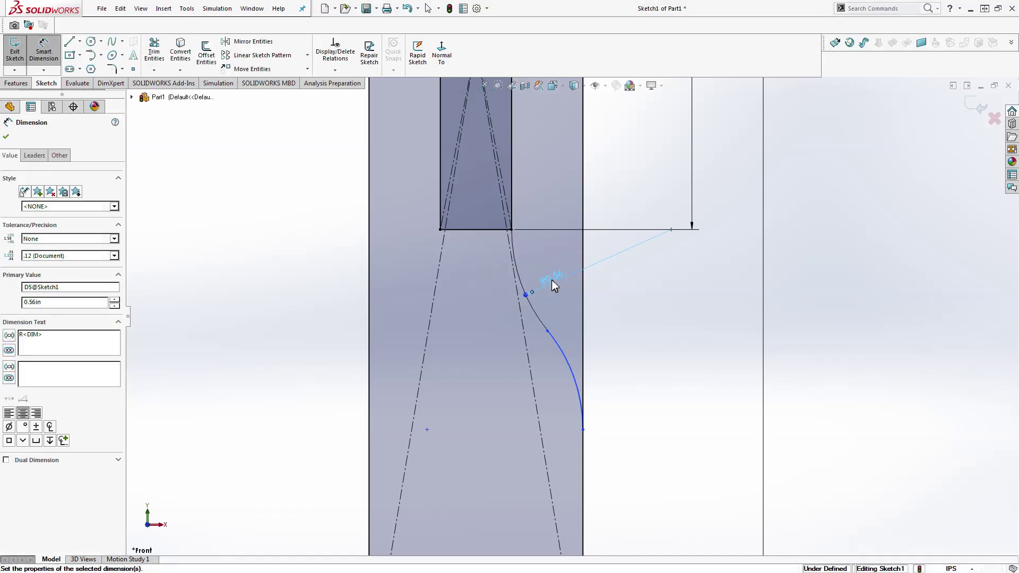
click(563, 355)
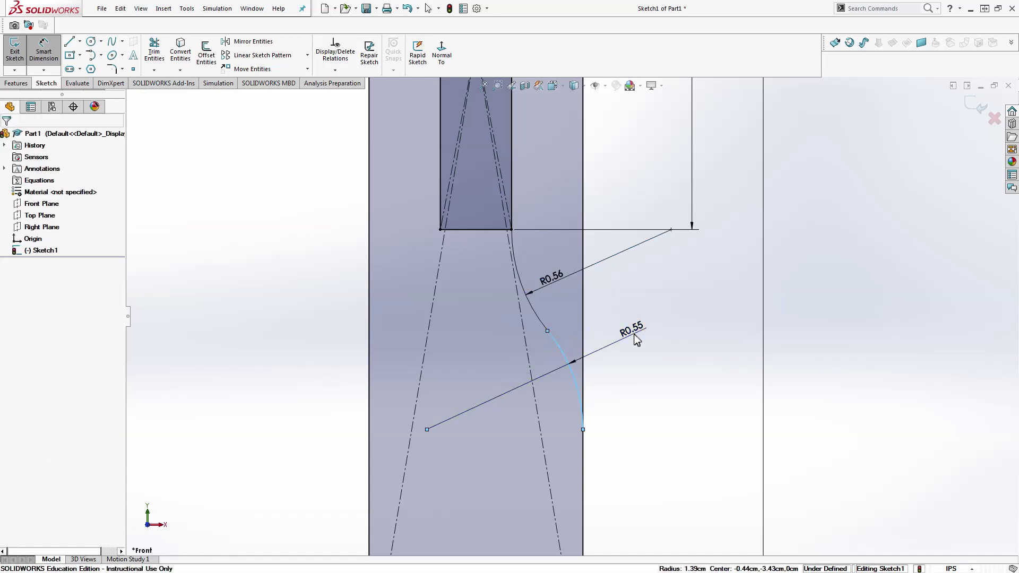
click(637, 340)
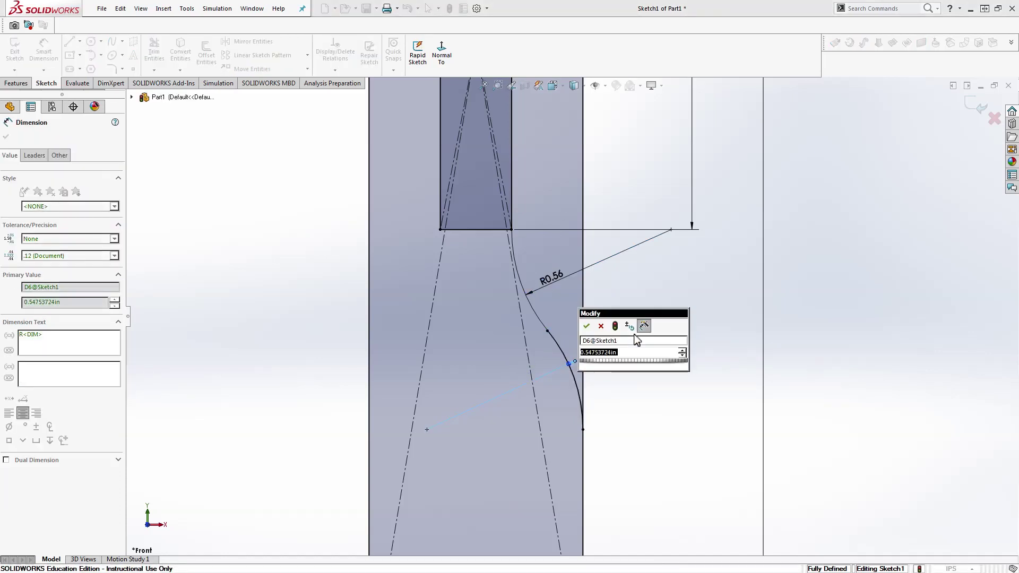
text(1)
key(Return)
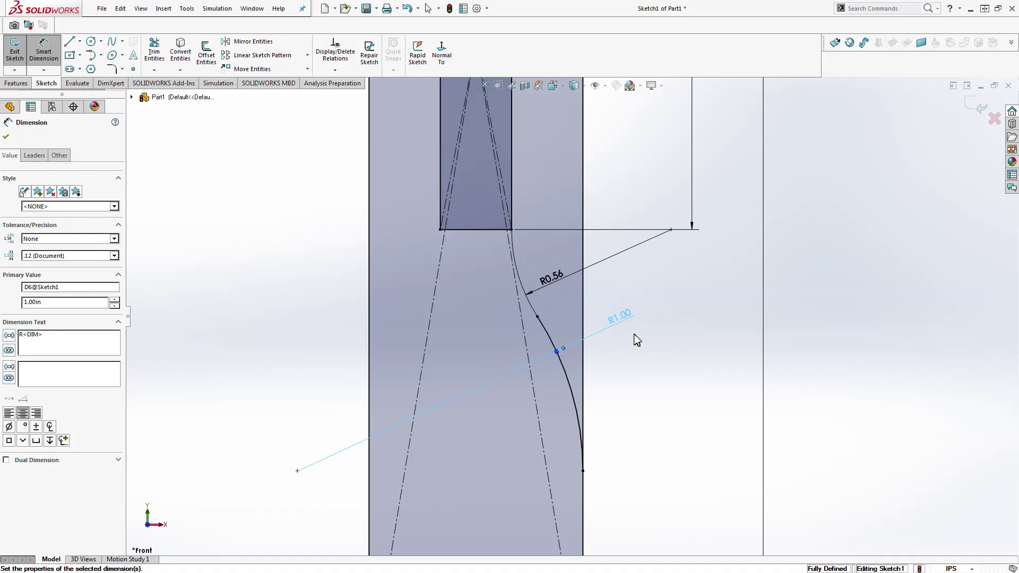
scroll(636, 340, up, 5)
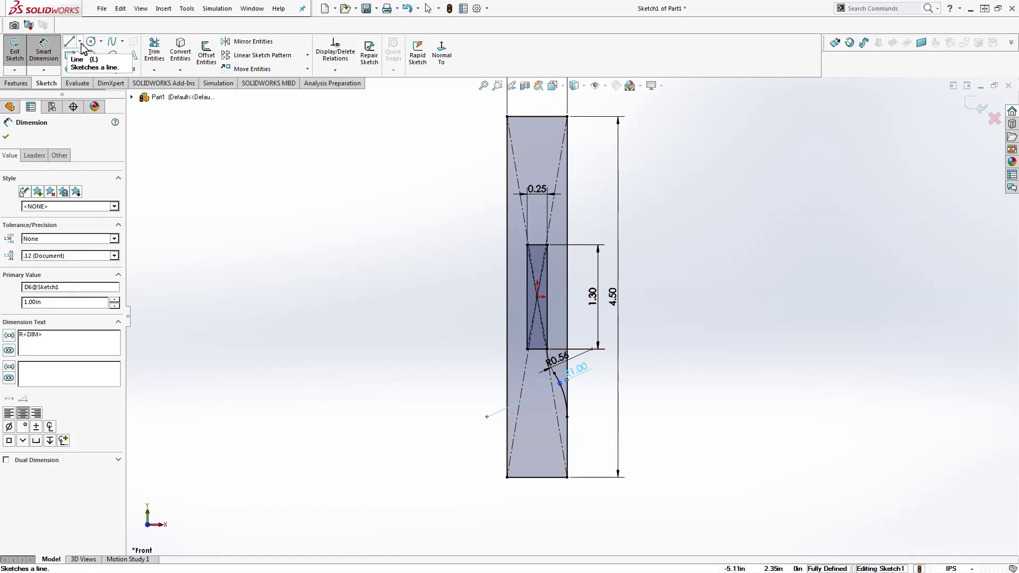
Step: Draw a horizontal centreline from the origin extending to the left of the part
click(81, 43)
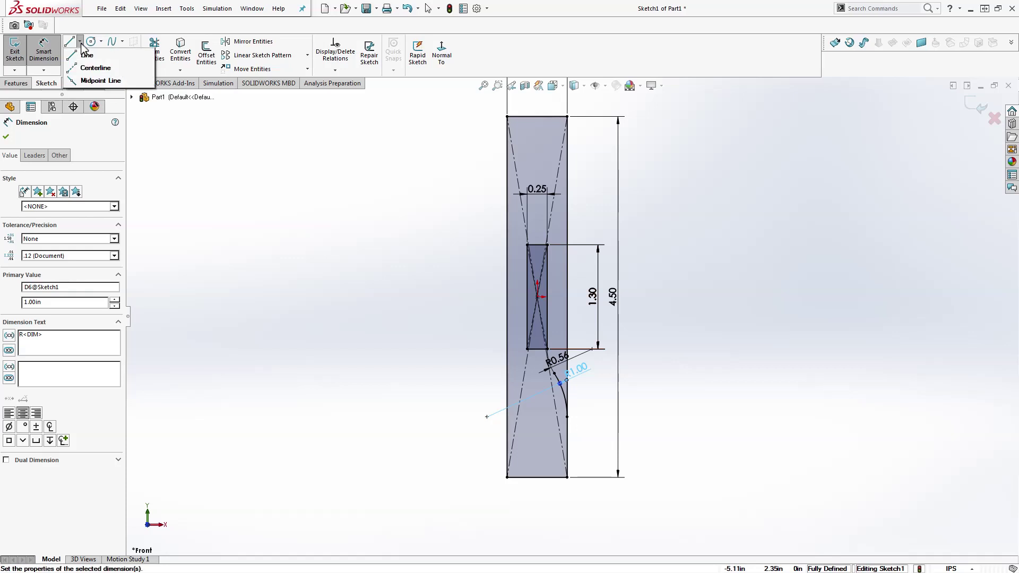
click(84, 67)
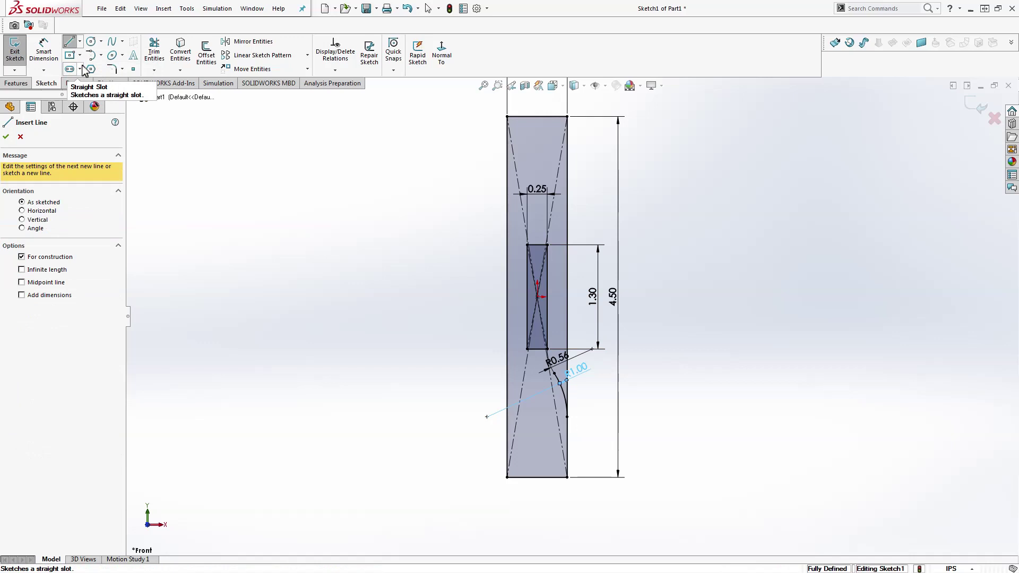
click(69, 41)
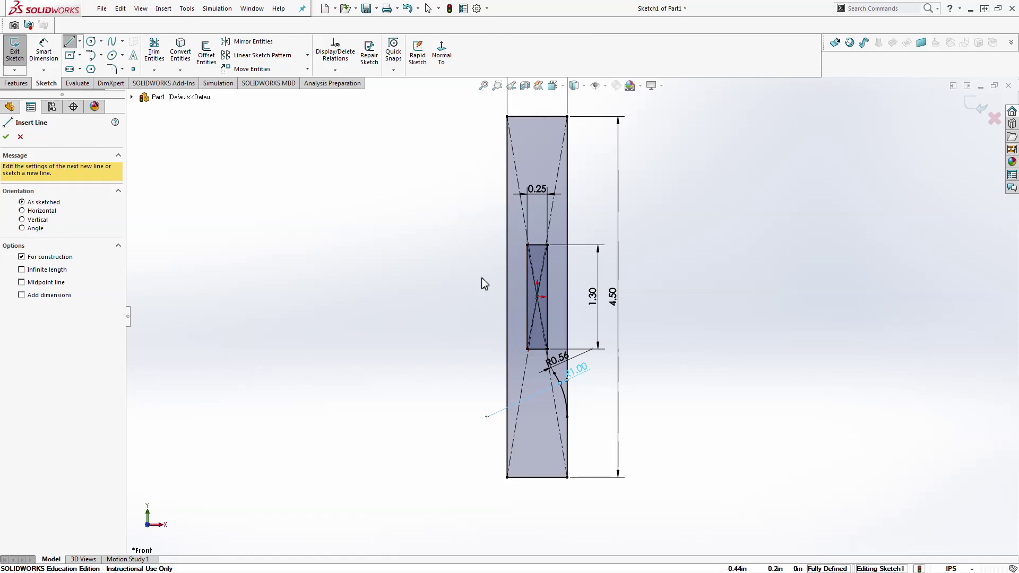
click(537, 298)
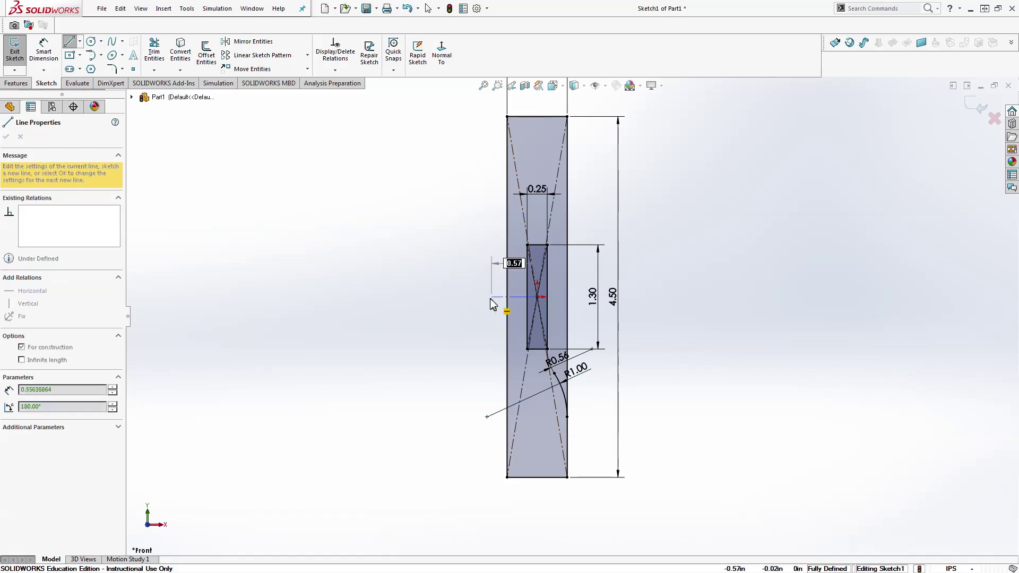
click(449, 297)
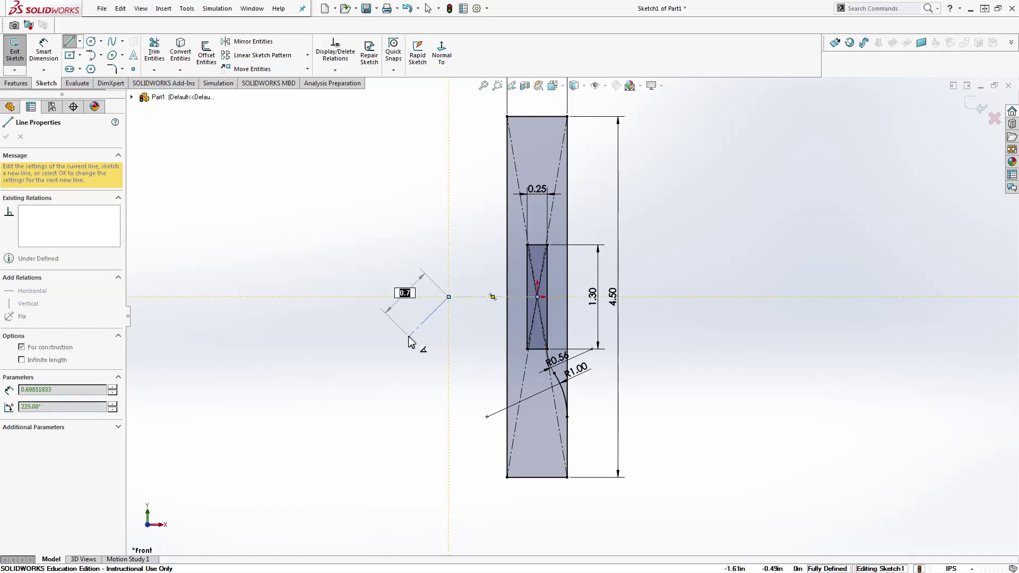
key(Escape)
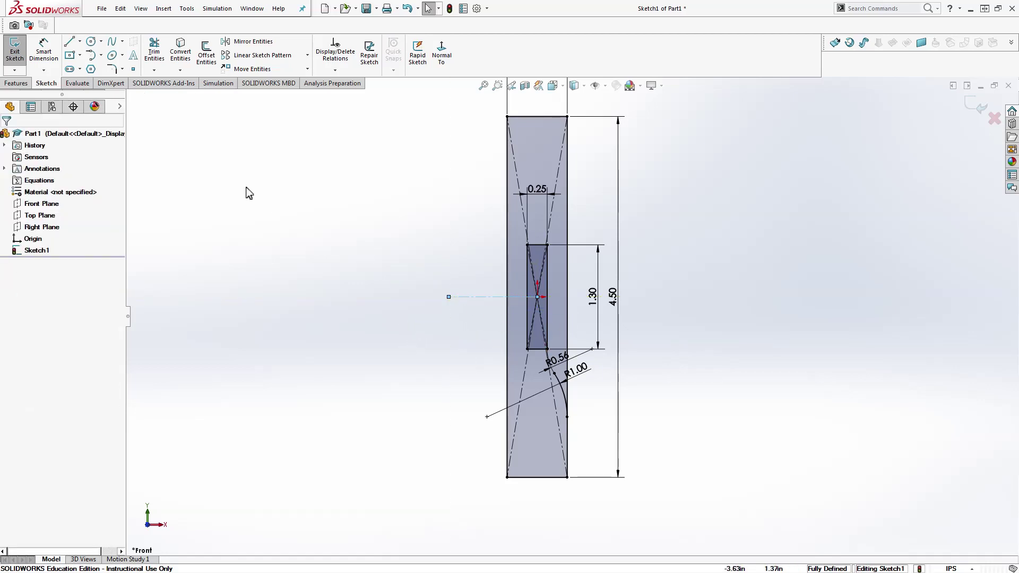
Step: Draw a vertical centreline from the origin down below the narrow section
click(69, 41)
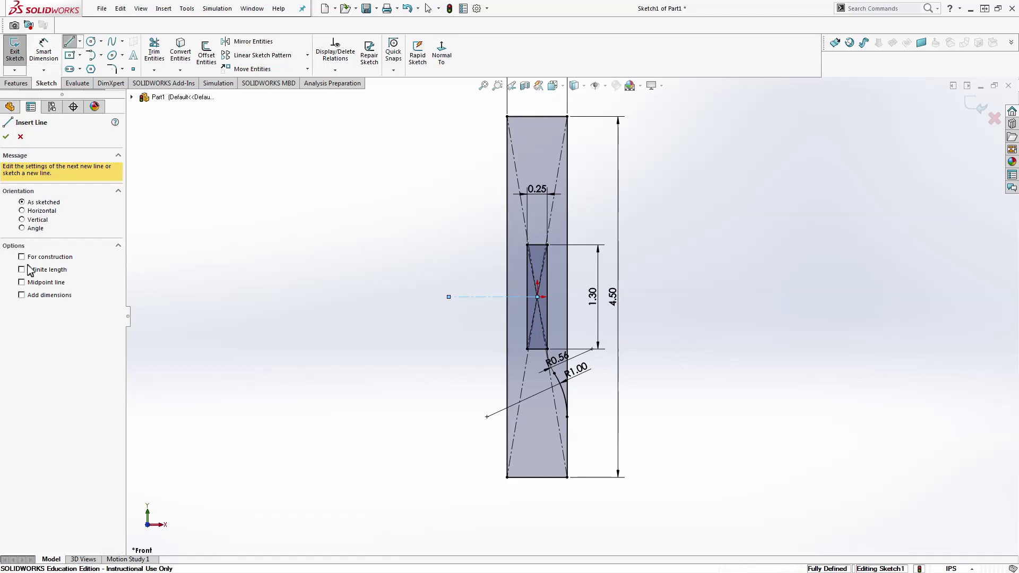
click(538, 297)
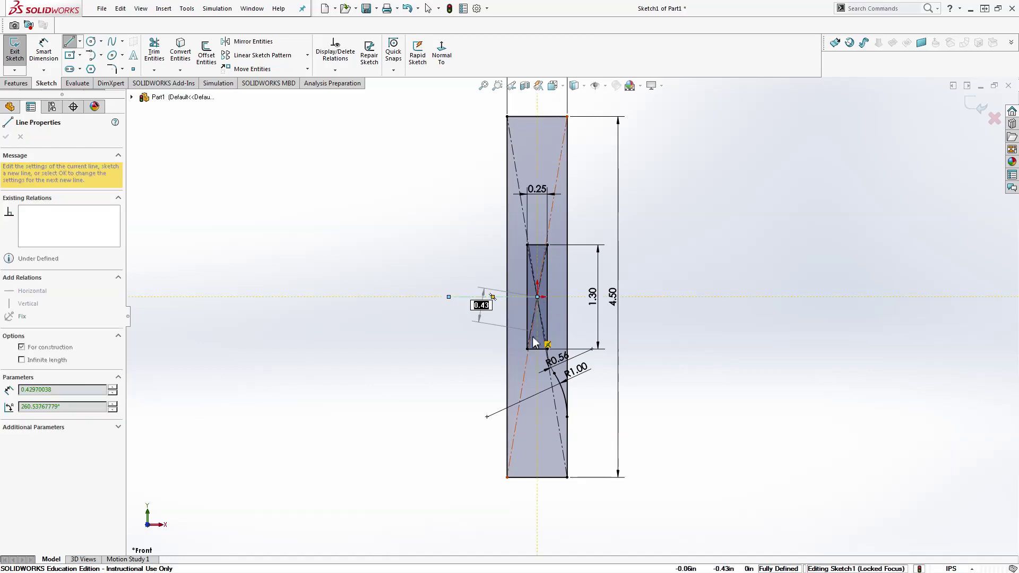
click(538, 434)
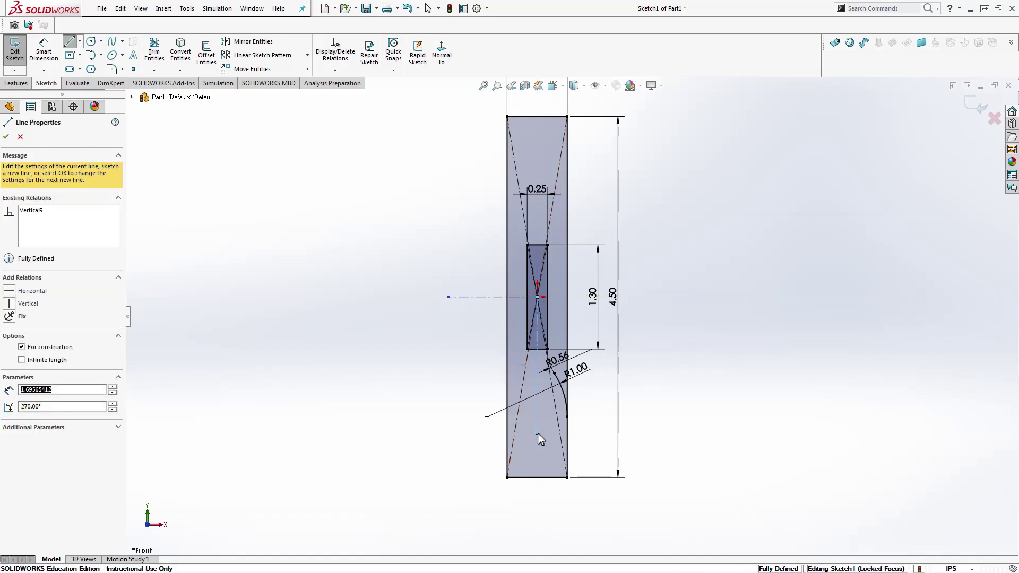
key(Escape)
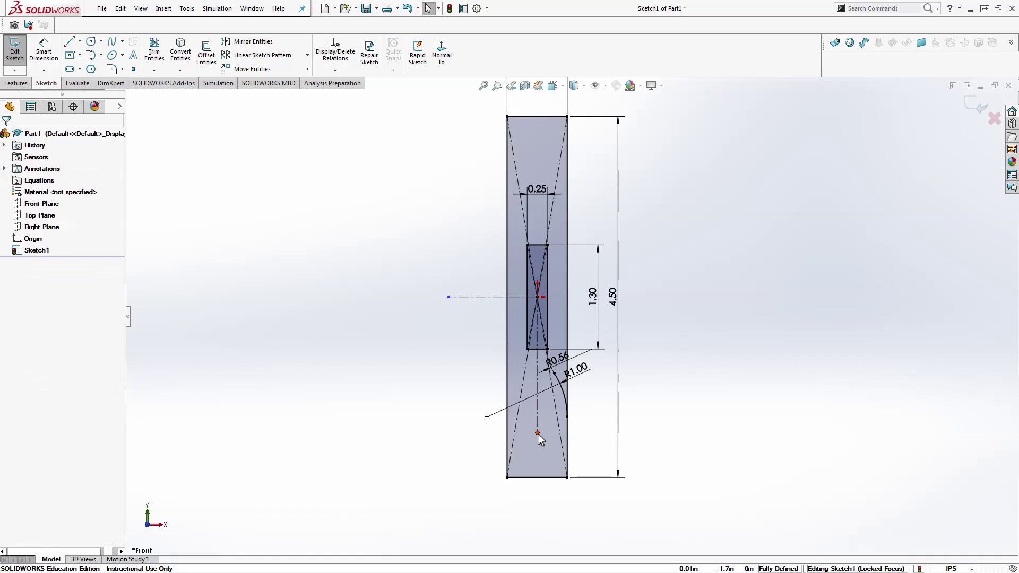
scroll(546, 402, down, 5)
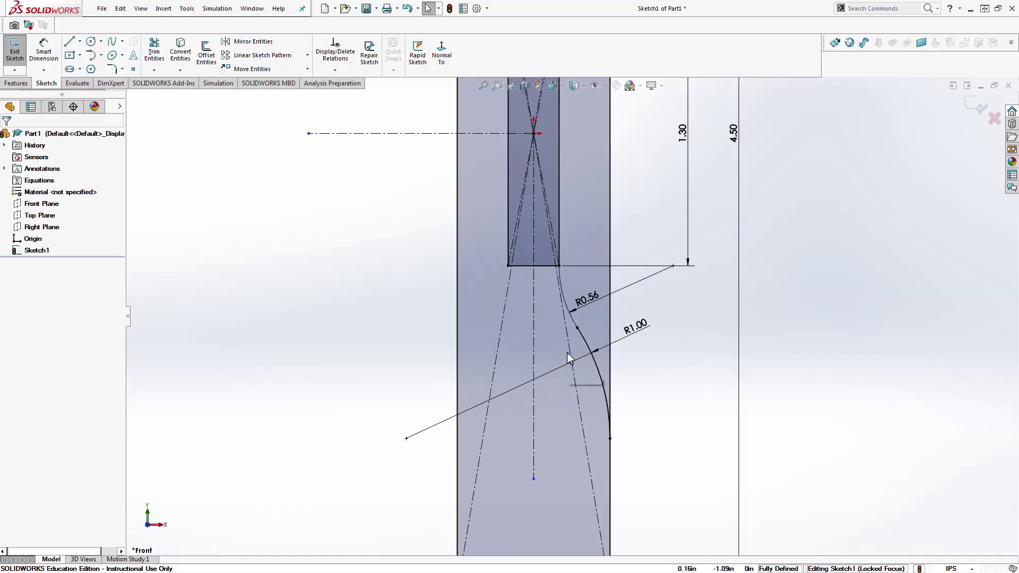
Step: Mirror the R0.56 and R1.00 arcs about the vertical centreline to the left side
click(571, 319)
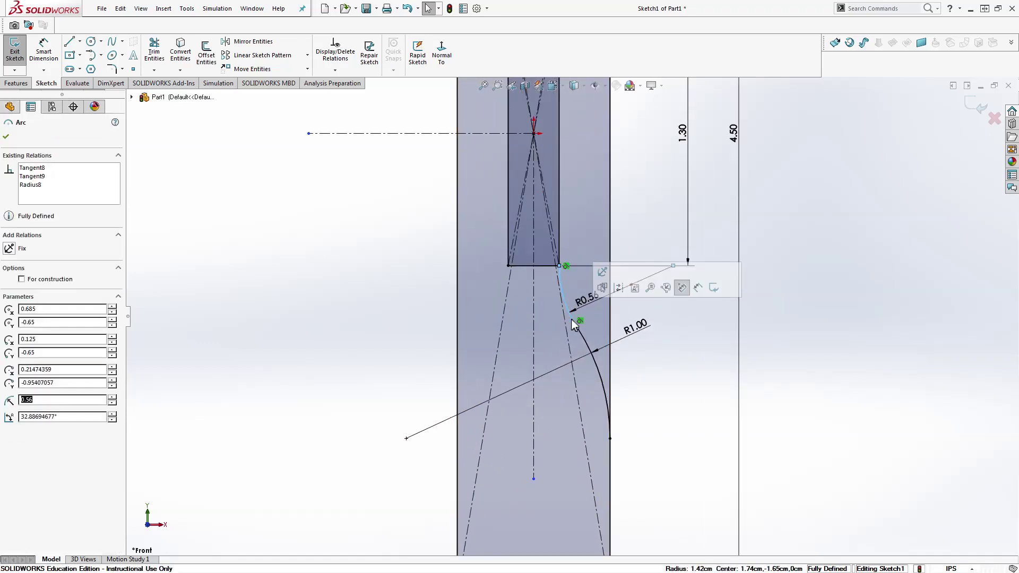
ctrl+click(590, 343)
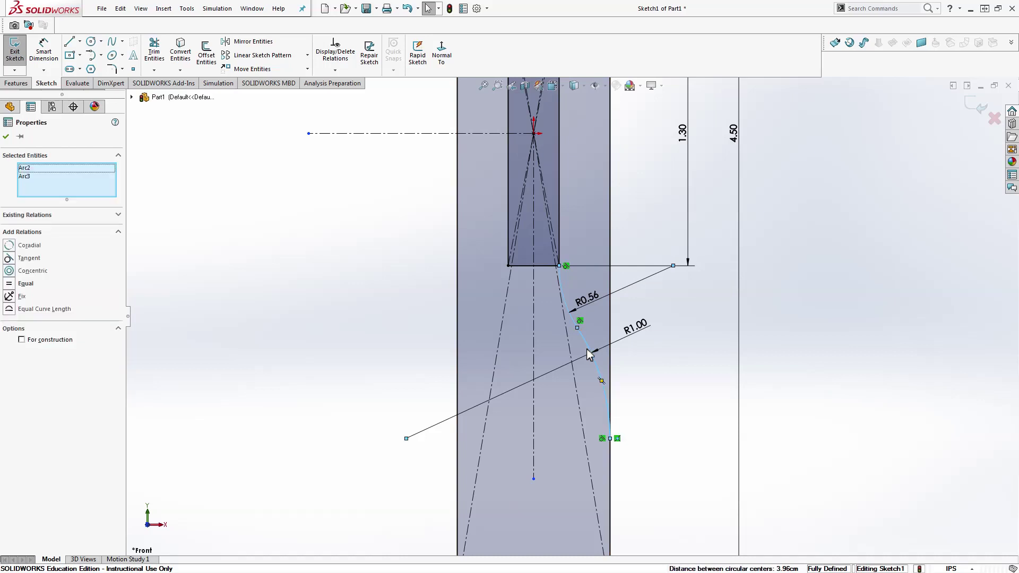
click(251, 43)
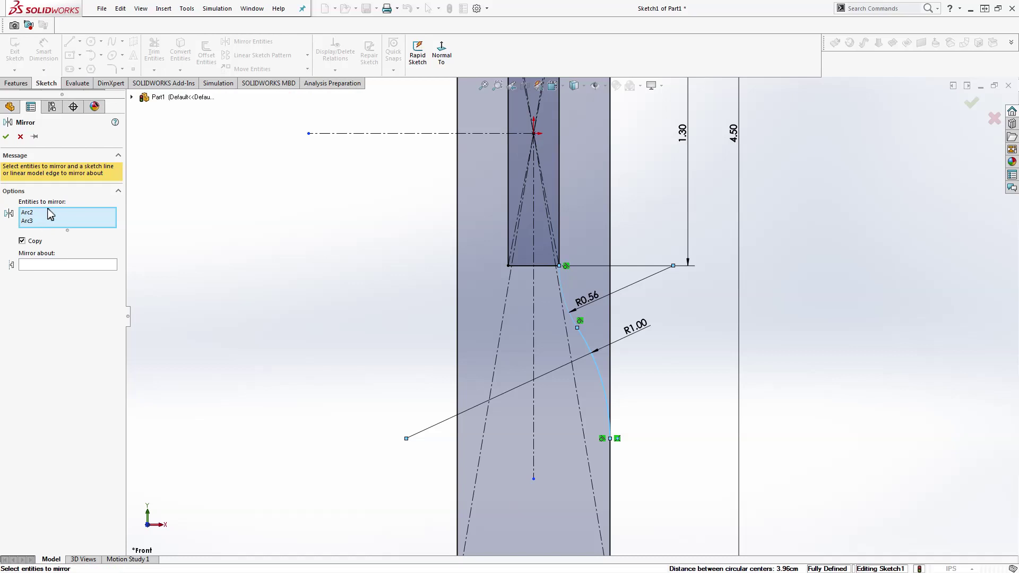
click(35, 264)
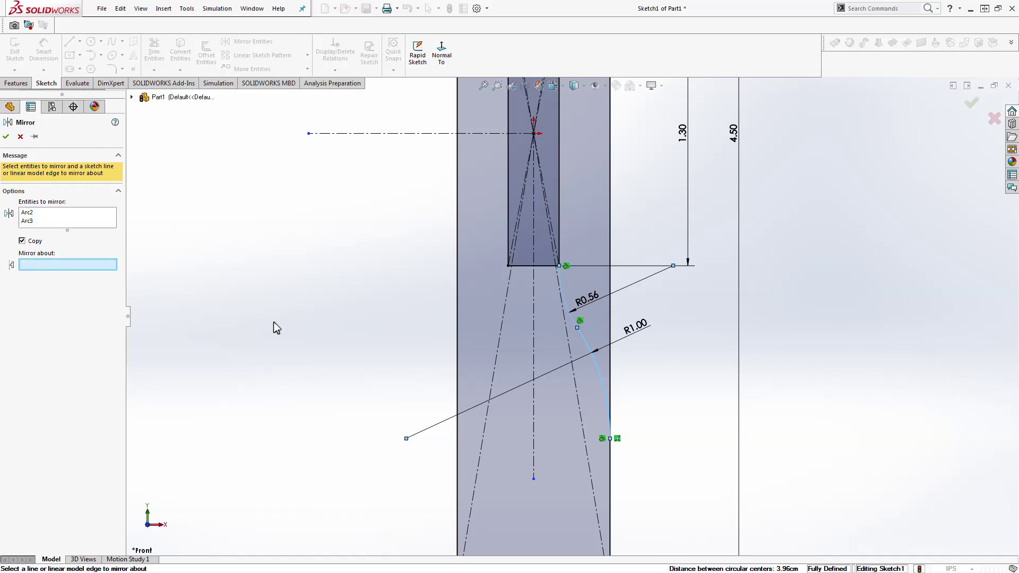
click(533, 321)
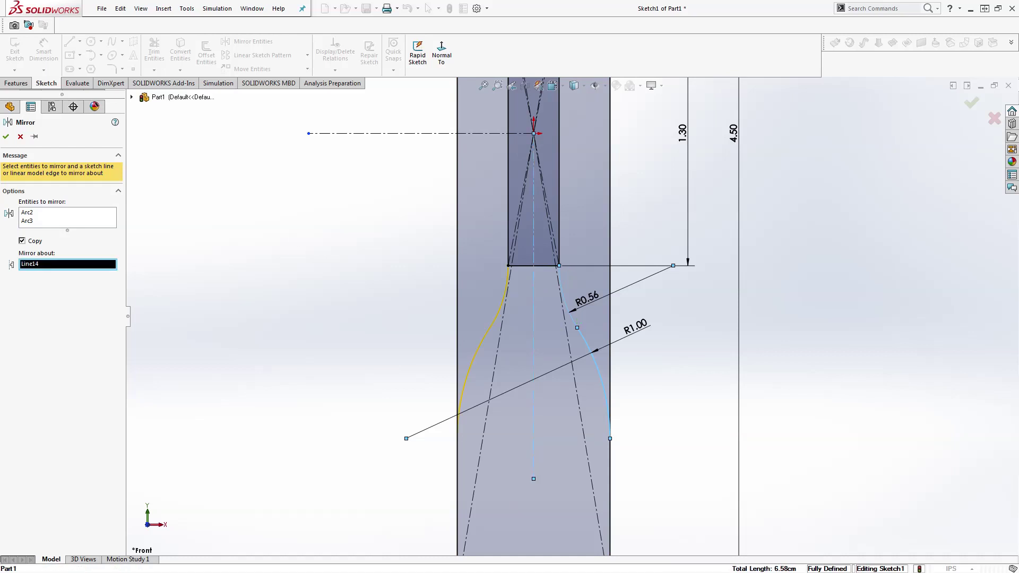
click(5, 136)
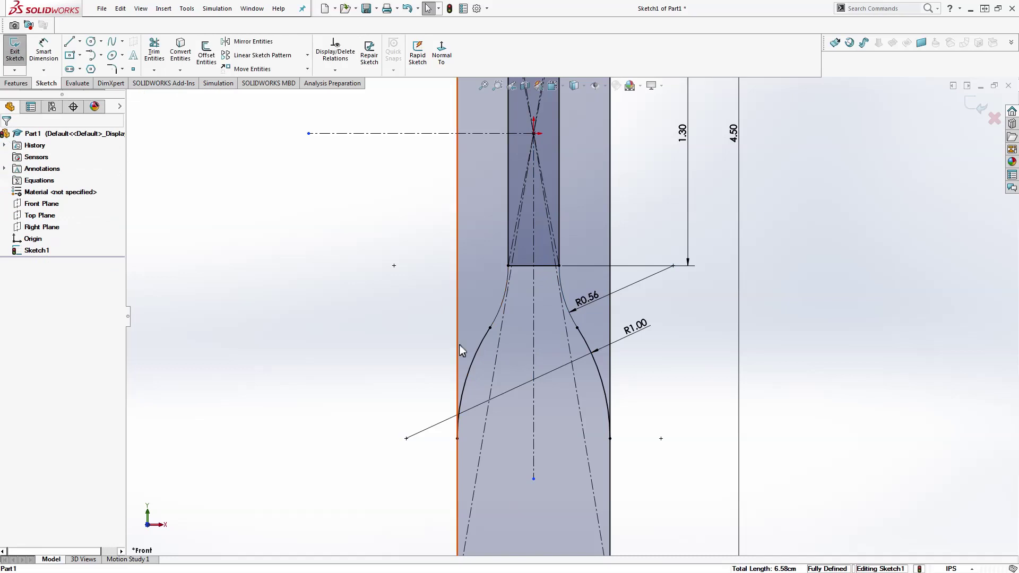
Step: Mirror all four arcs about the horizontal centreline to the top
click(484, 335)
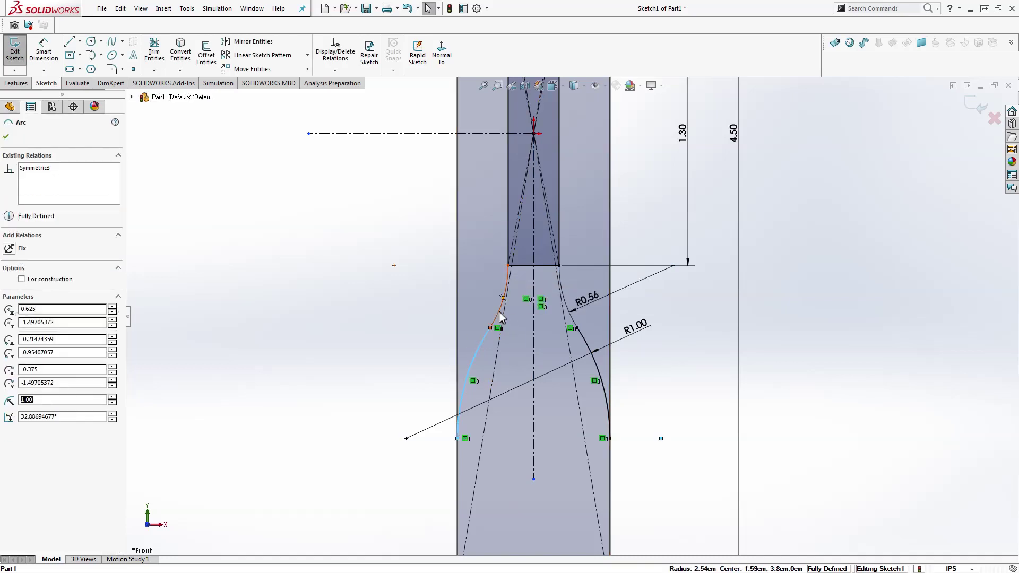
ctrl+click(501, 317)
ctrl+click(572, 325)
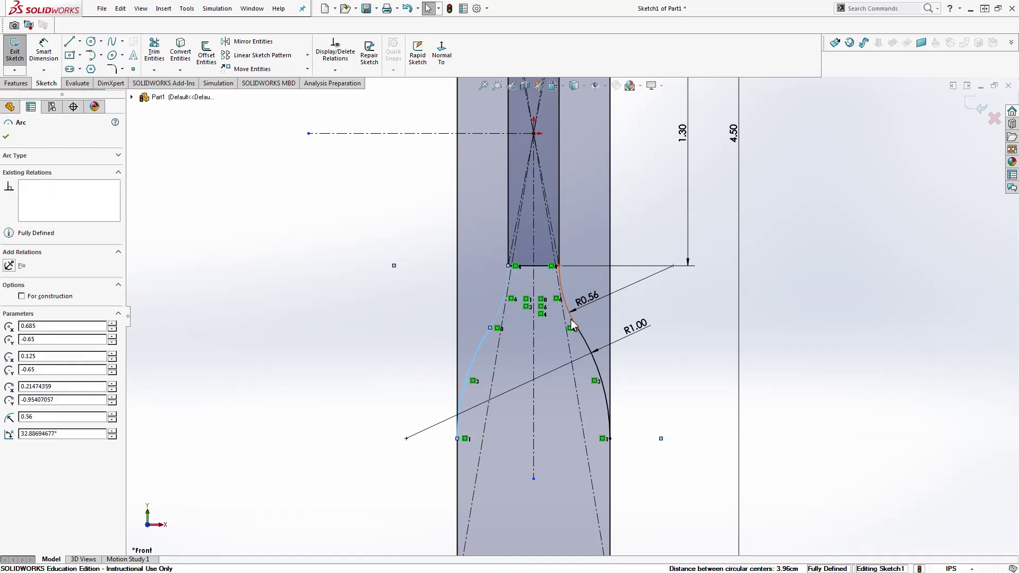
ctrl+click(597, 368)
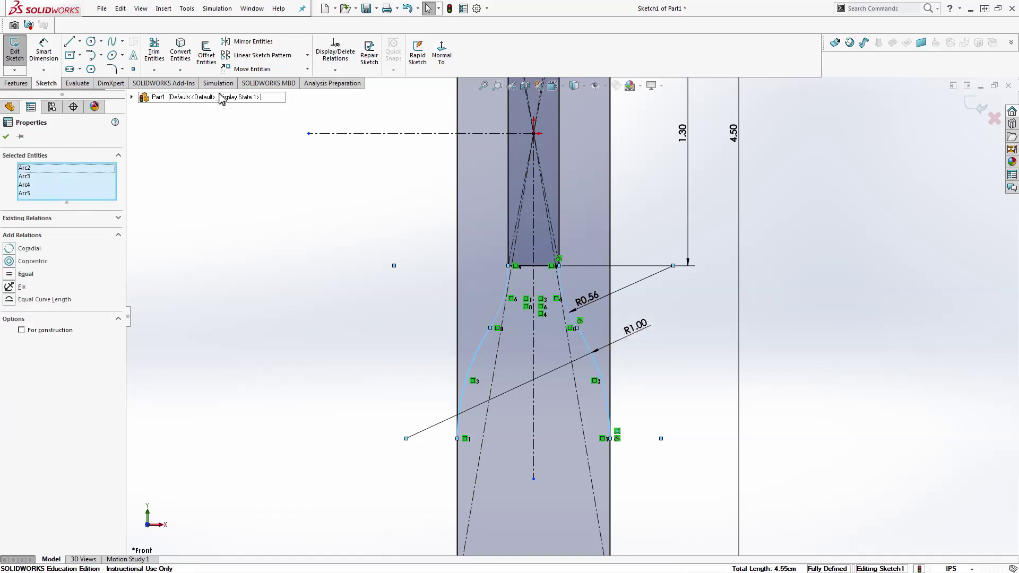
click(253, 42)
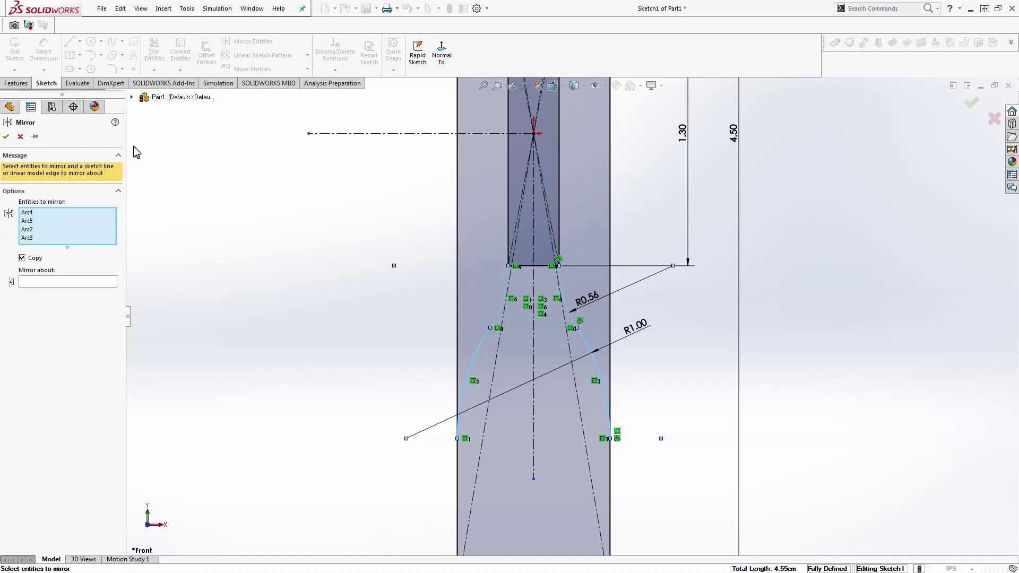
click(83, 282)
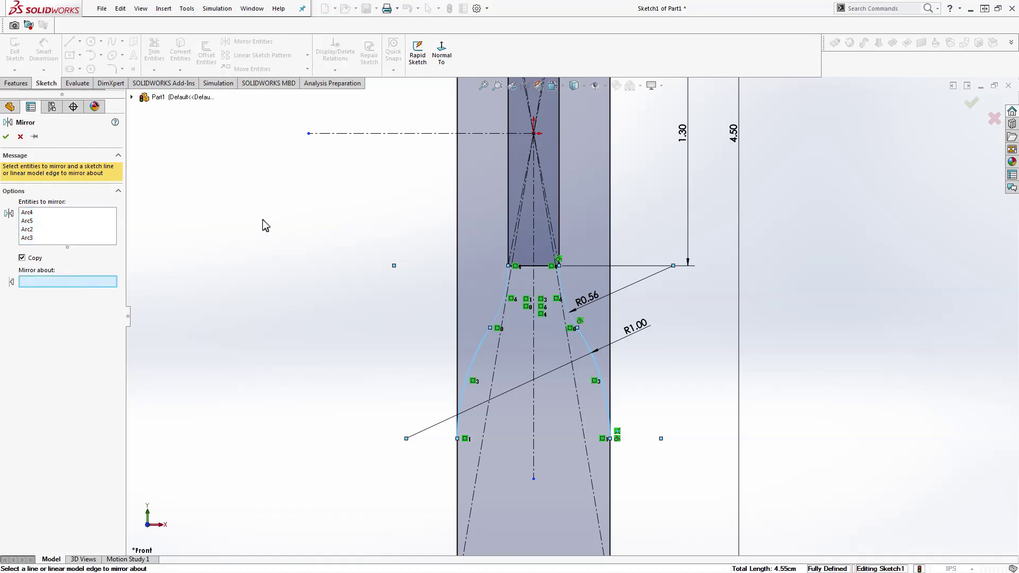
click(343, 135)
scroll(562, 190, up, 4)
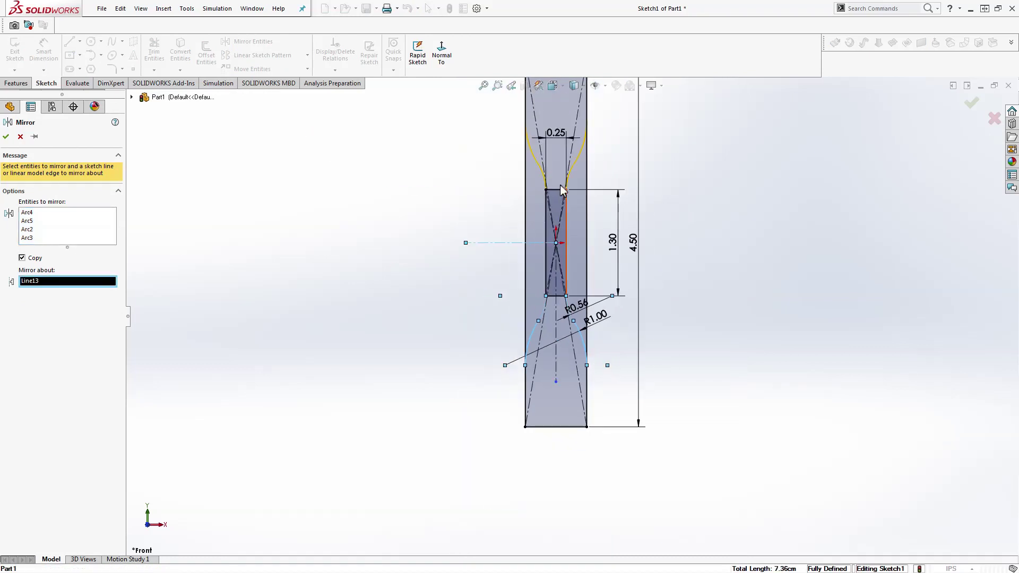
click(6, 136)
scroll(642, 224, down, 1)
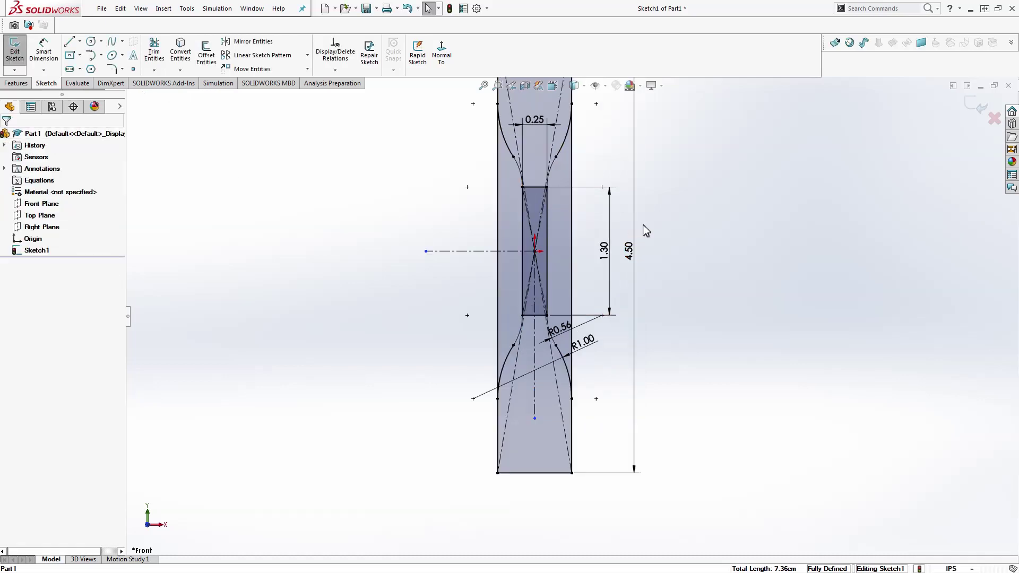
Step: With Trim to closest, remove the excess left edge segment and both vertical line segments
scroll(584, 177, up, 2)
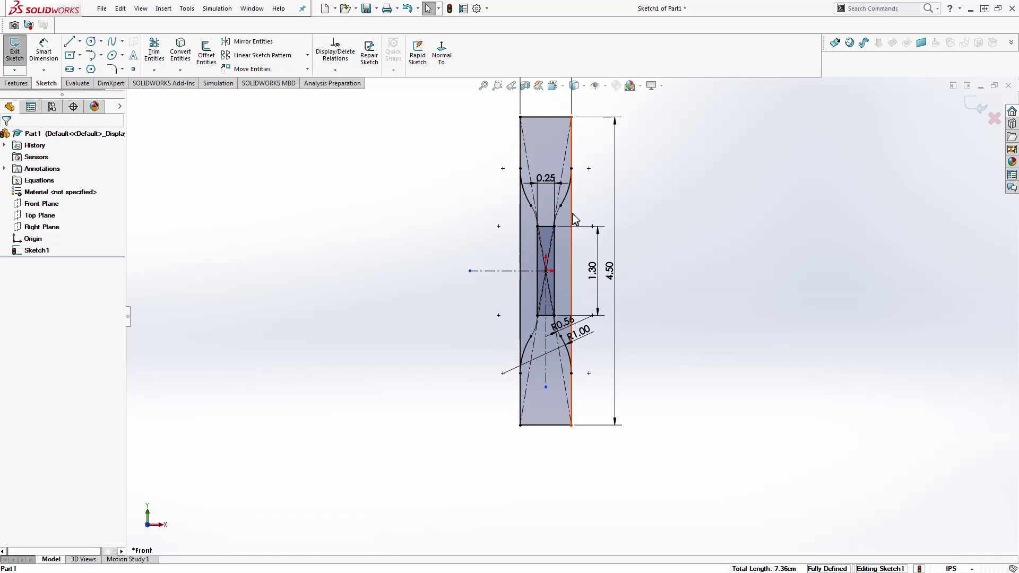
click(154, 53)
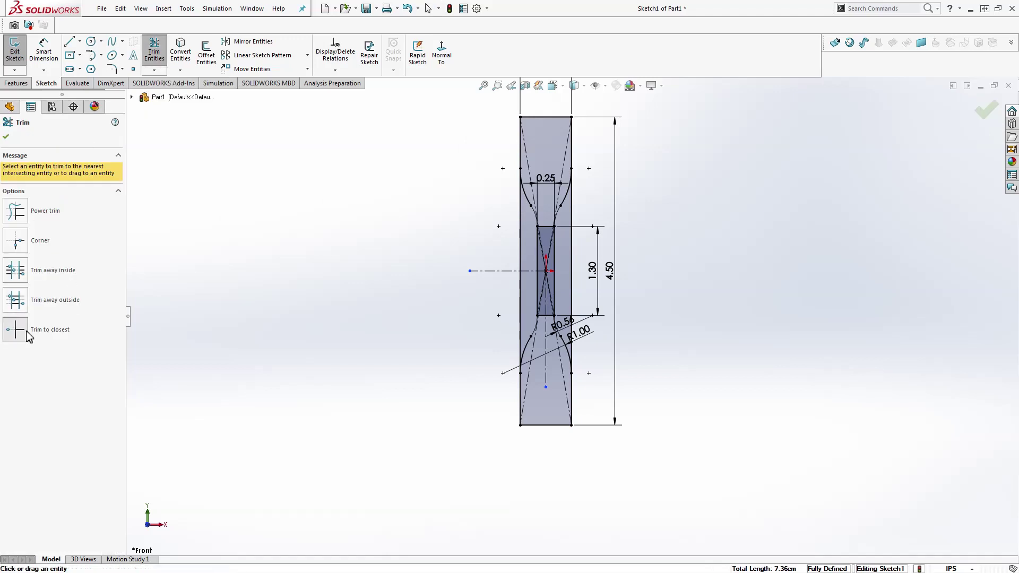
click(27, 335)
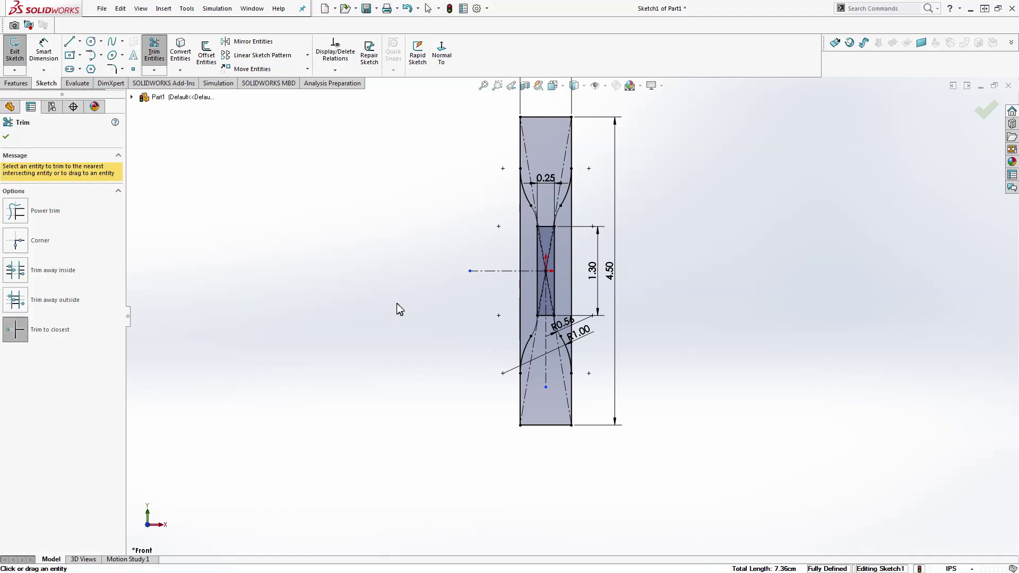
click(520, 242)
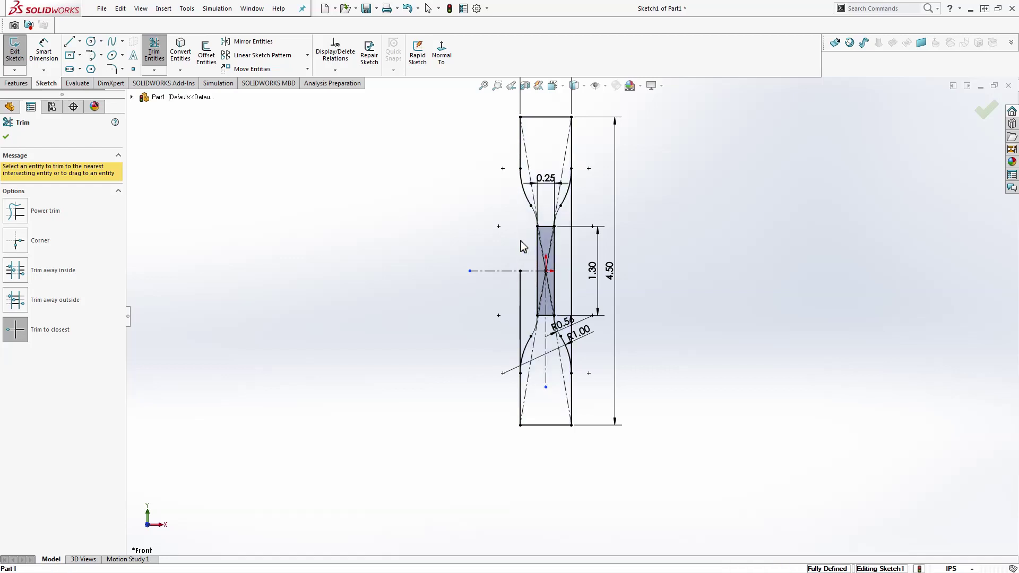
click(519, 290)
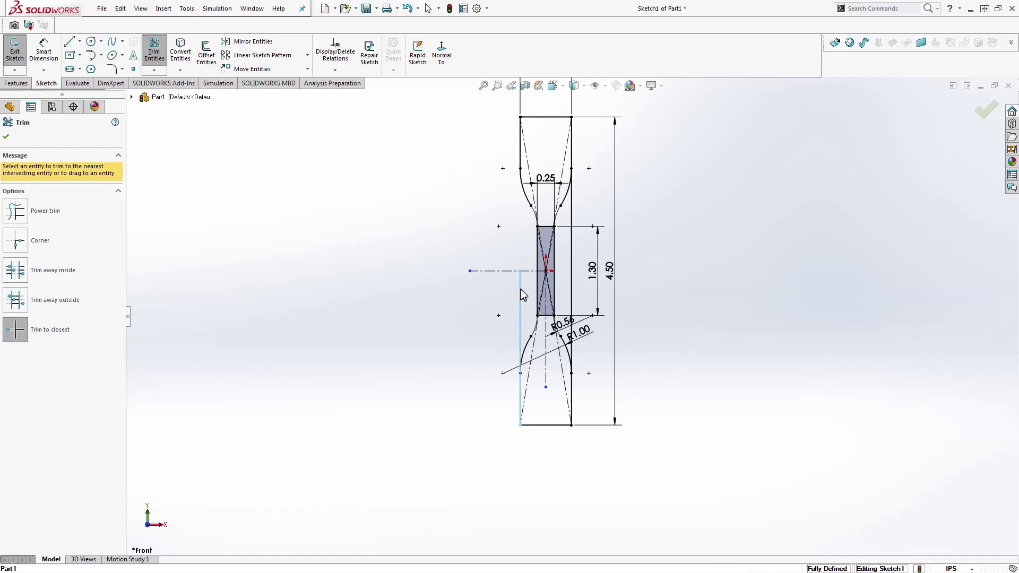
click(569, 287)
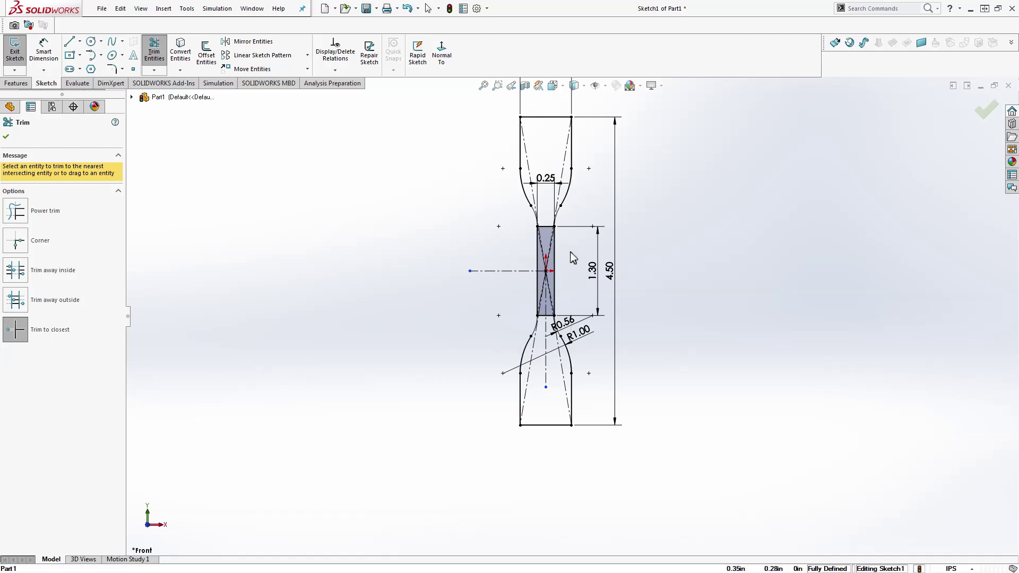
Step: Fit the sketch in view and trim the rectangle's top and bottom edges
key(f)
scroll(524, 216, down, 10)
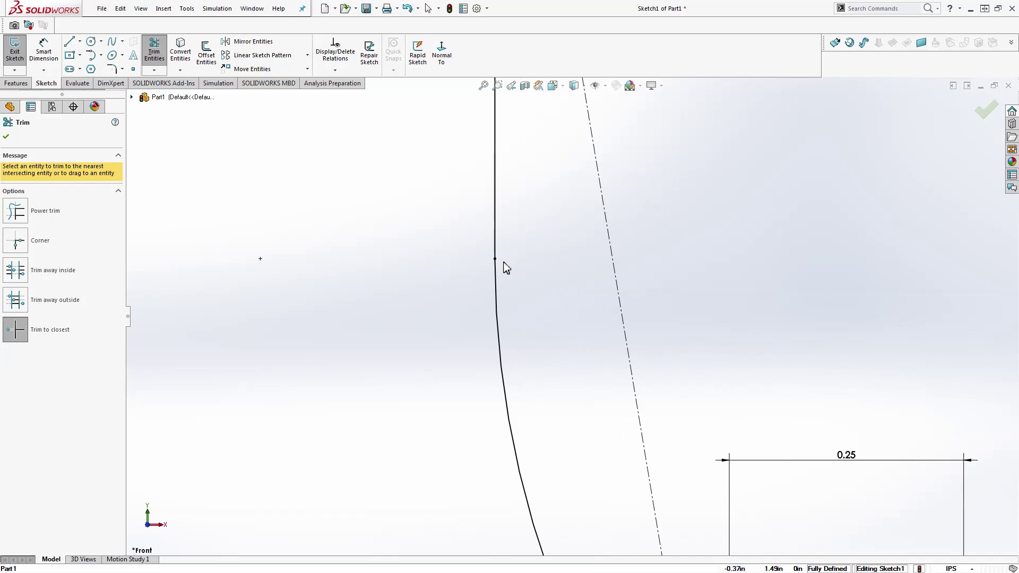
scroll(522, 300, up, 5)
scroll(571, 201, down, 6)
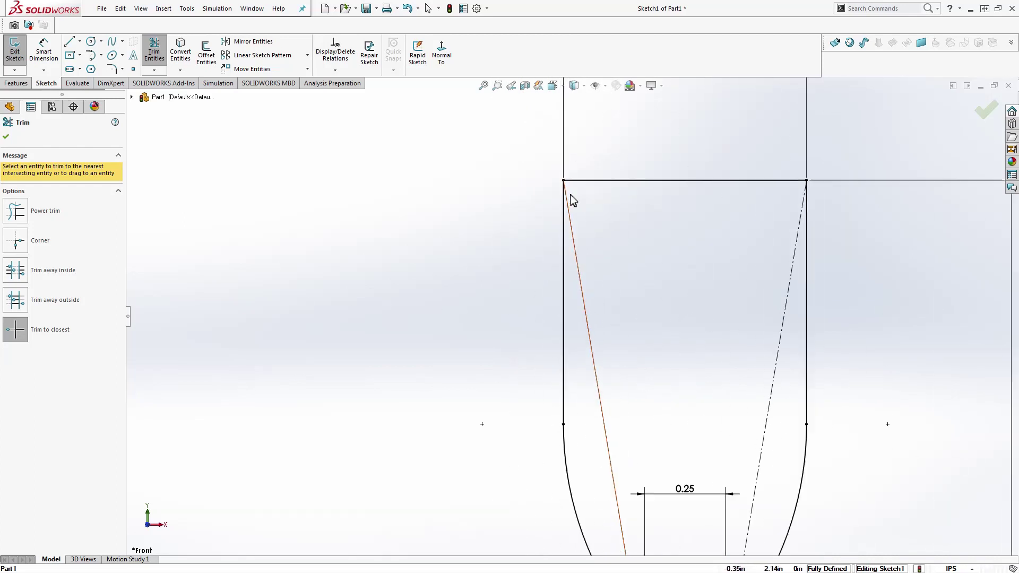
scroll(614, 359, up, 4)
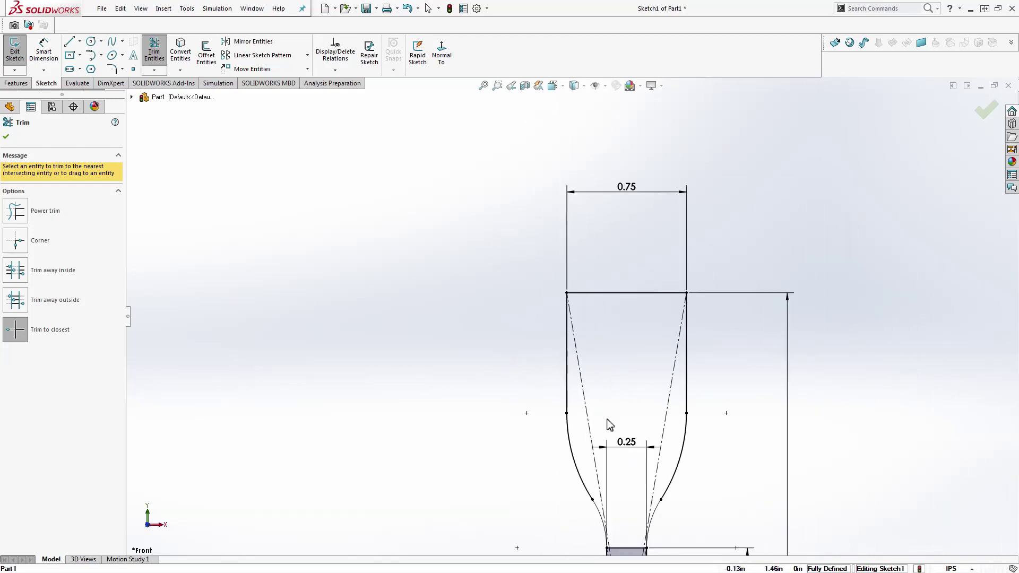
scroll(610, 423, down, 1)
scroll(610, 430, down, 4)
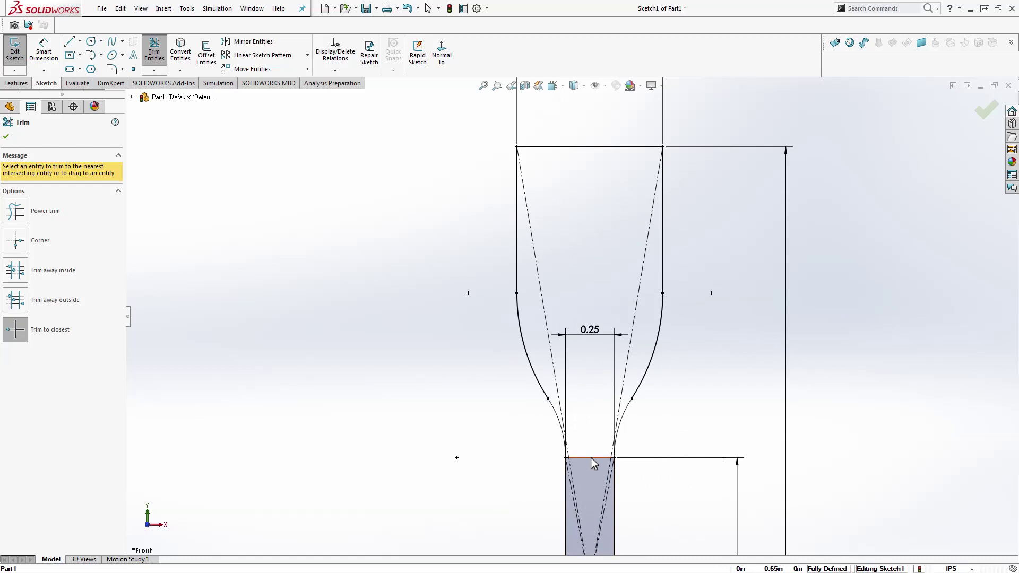
click(591, 457)
scroll(591, 460, up, 4)
scroll(584, 486, down, 1)
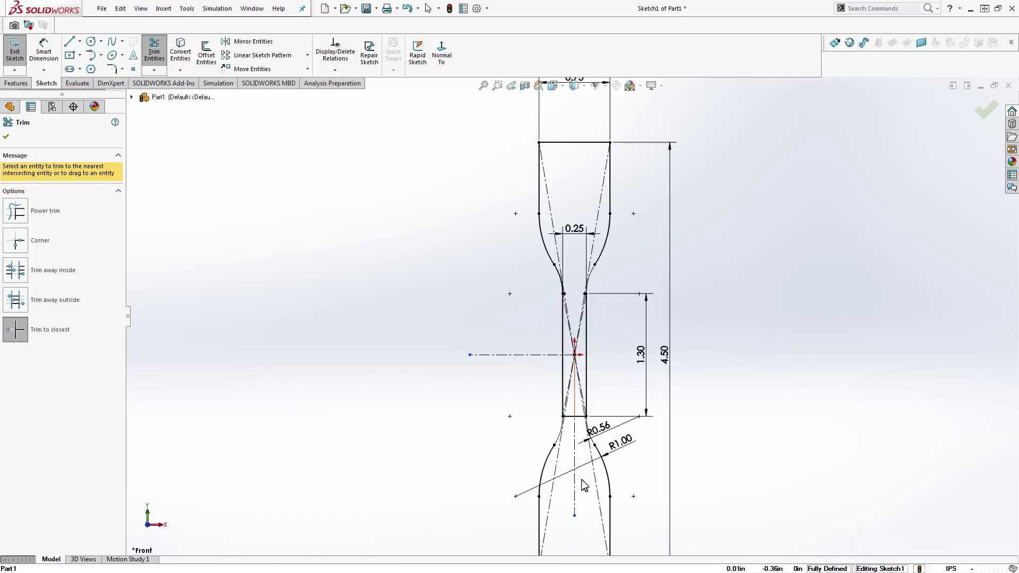
scroll(584, 485, down, 4)
click(567, 343)
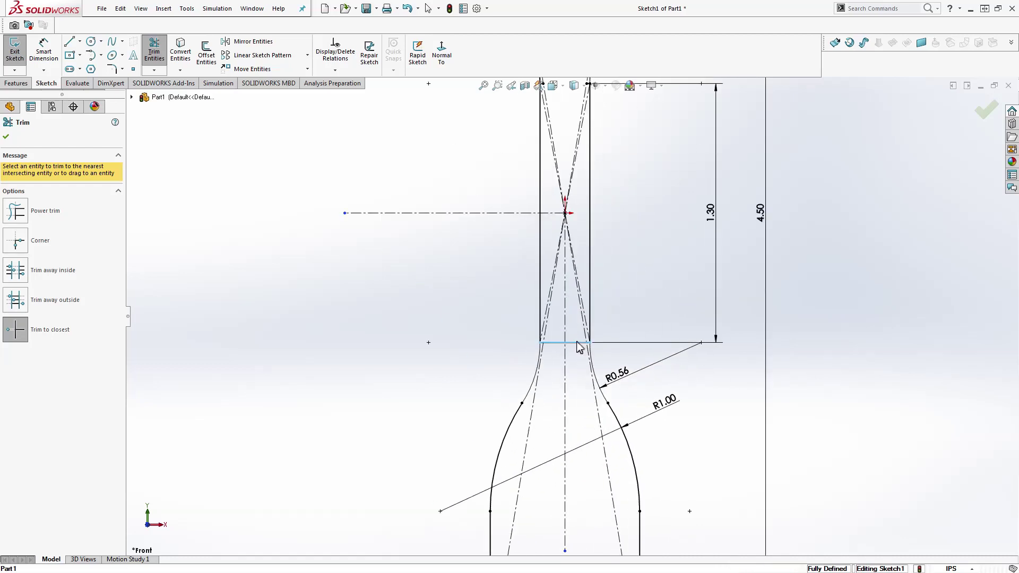
Step: Trim the short edges between lines and arcs on both sides, closing the dog-bone profile
scroll(557, 348, down, 10)
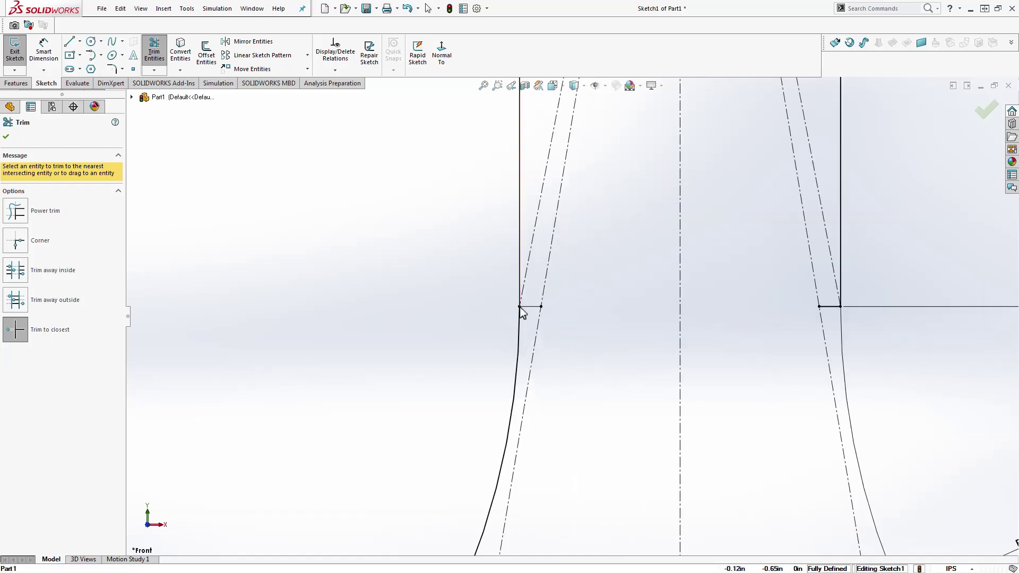
click(530, 306)
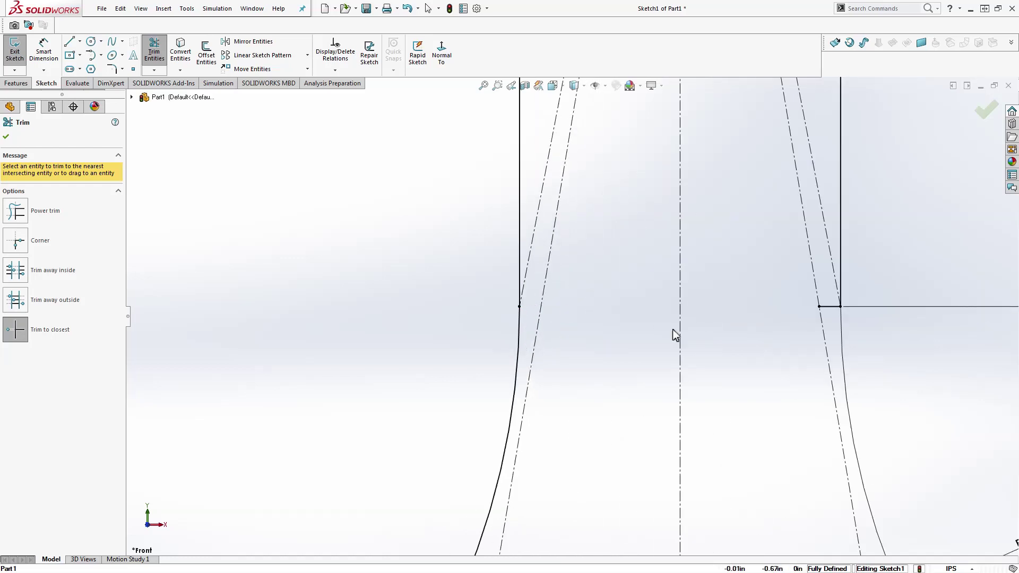
click(825, 307)
scroll(800, 314, up, 8)
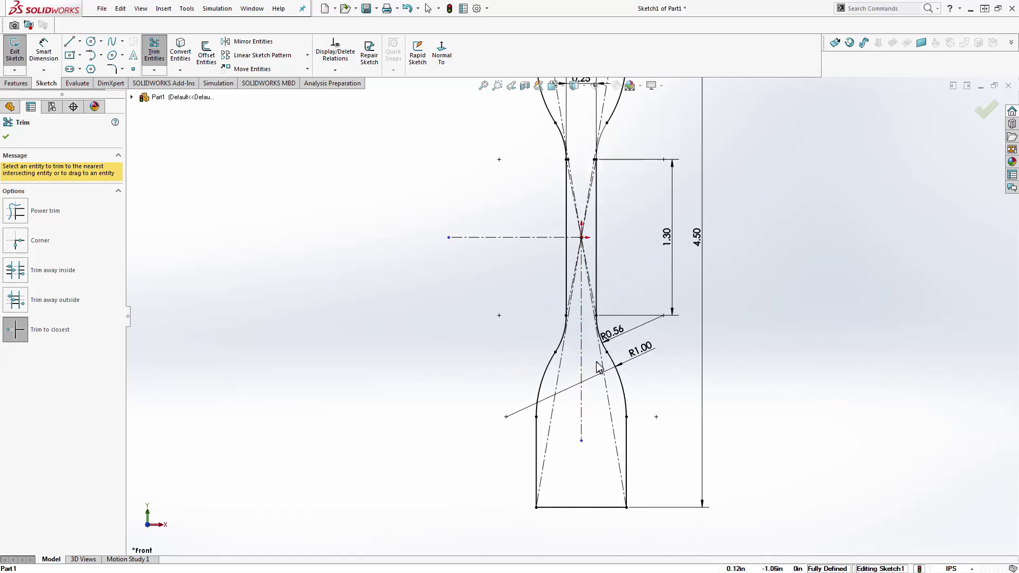
scroll(600, 367, up, 3)
scroll(581, 281, down, 10)
scroll(581, 281, down, 3)
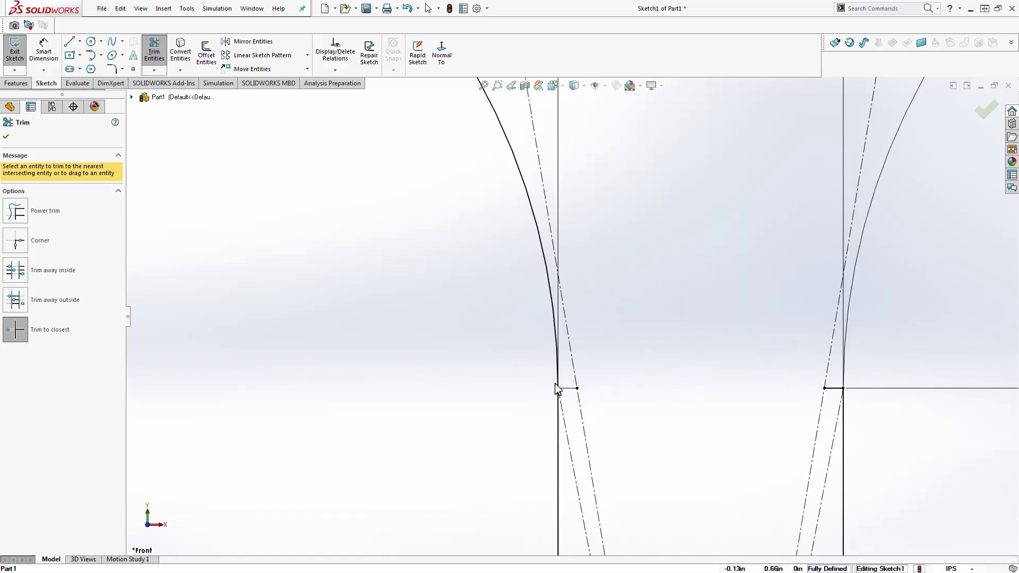
click(572, 389)
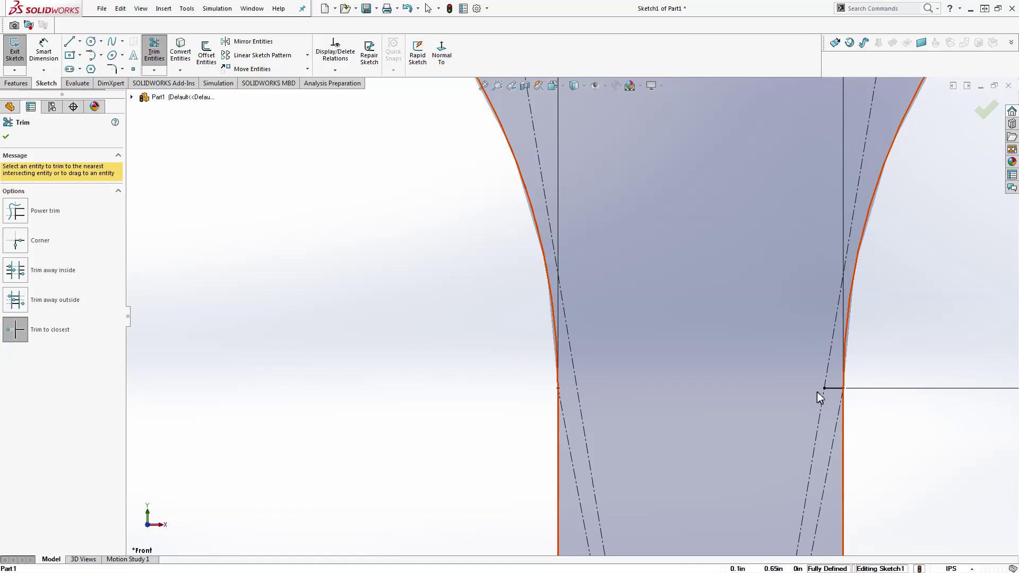
Step: Trim the last short right horizontal segment to close the dog-bone profile, then end trimming
click(829, 389)
scroll(820, 388, up, 6)
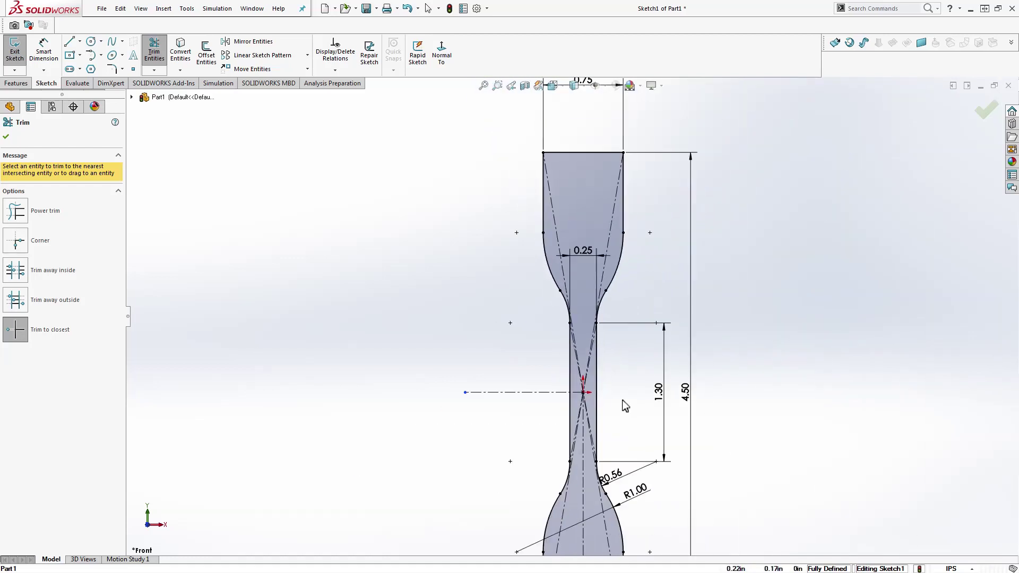
scroll(612, 412, up, 2)
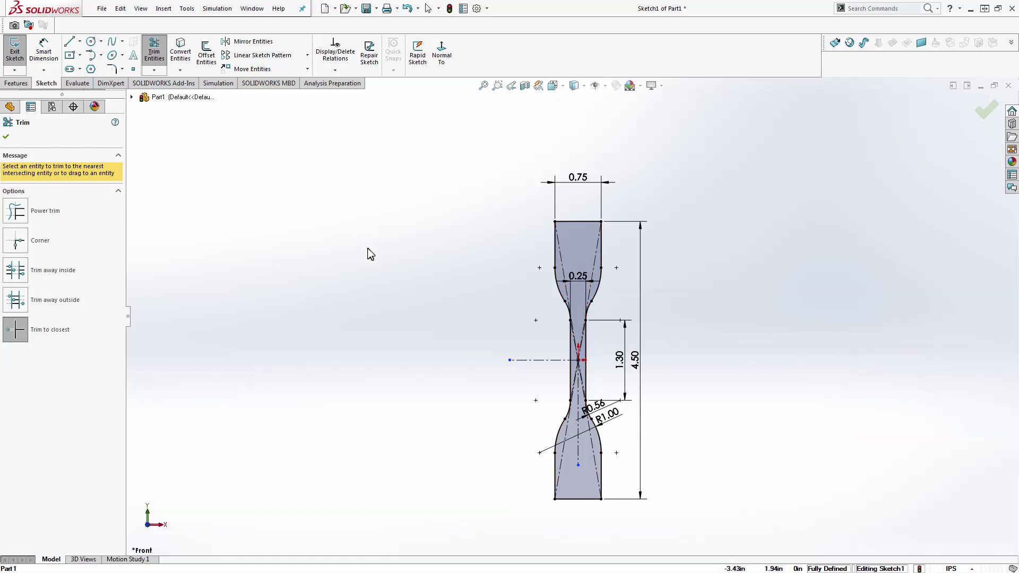
key(Escape)
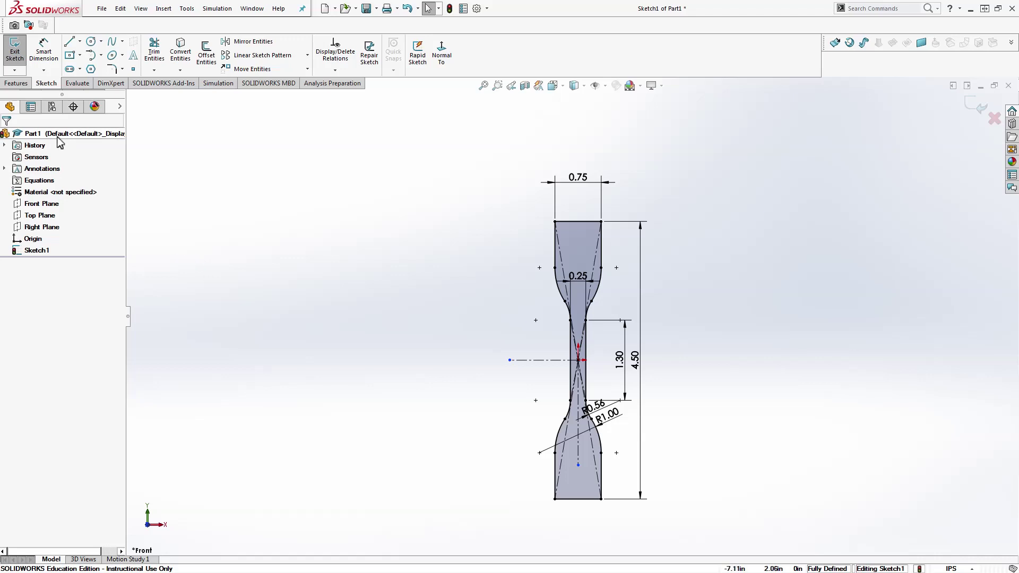
Step: Extrude the dog-bone sketch 0.15 in as Boss-Extrude1 and fit the part in view
click(19, 83)
click(20, 53)
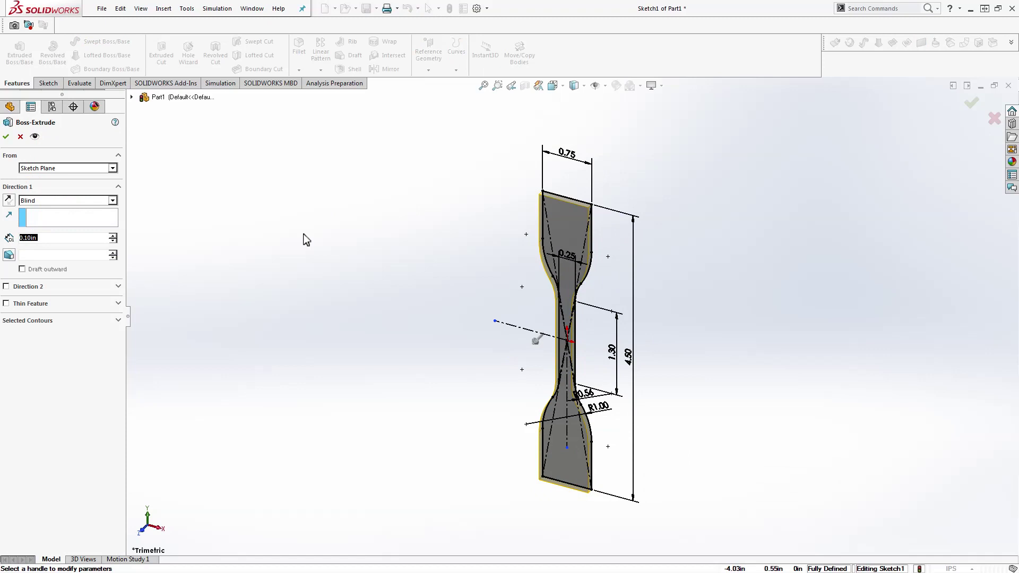
text(.15)
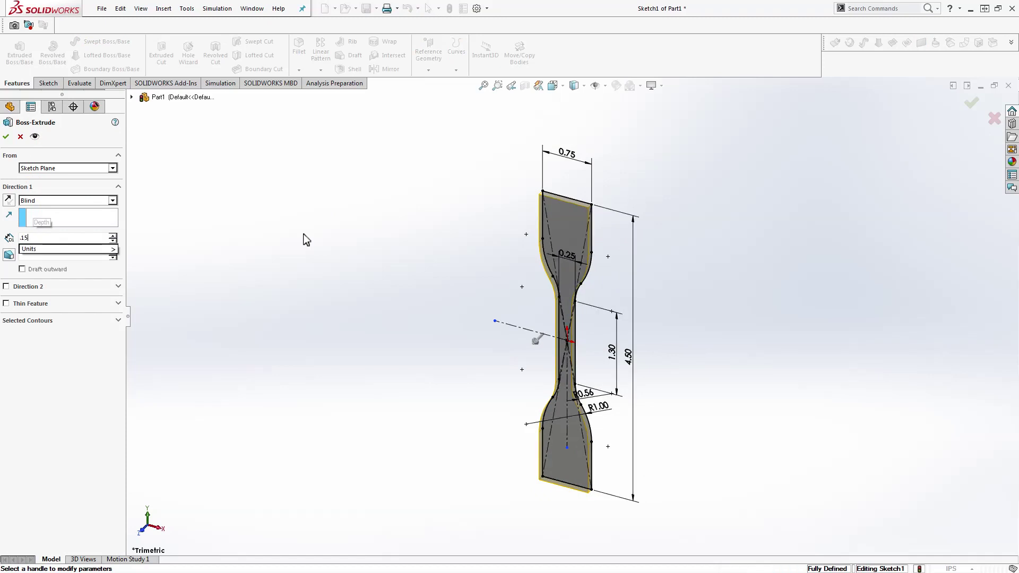
key(Return)
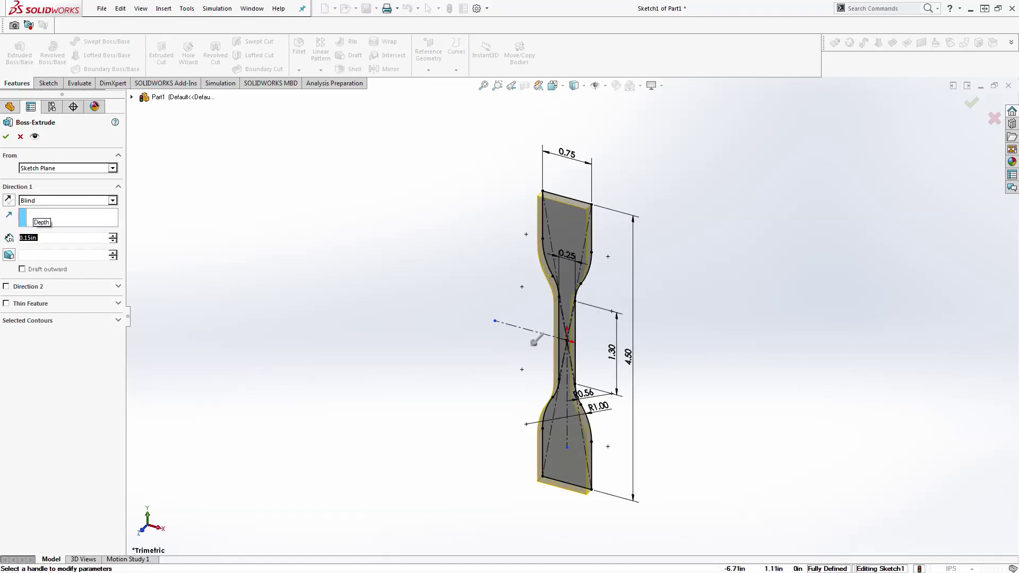
click(6, 137)
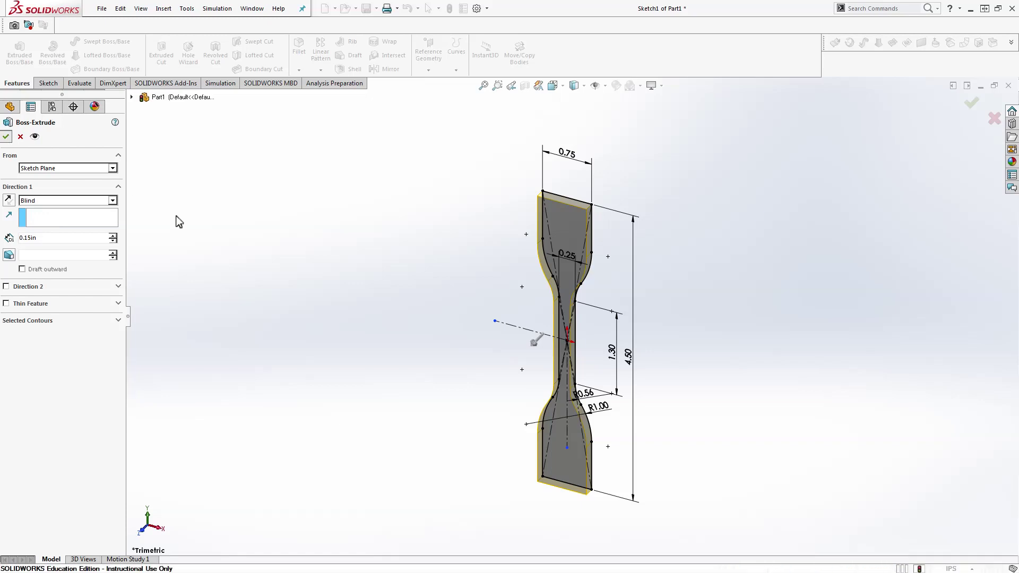
click(646, 390)
key(f)
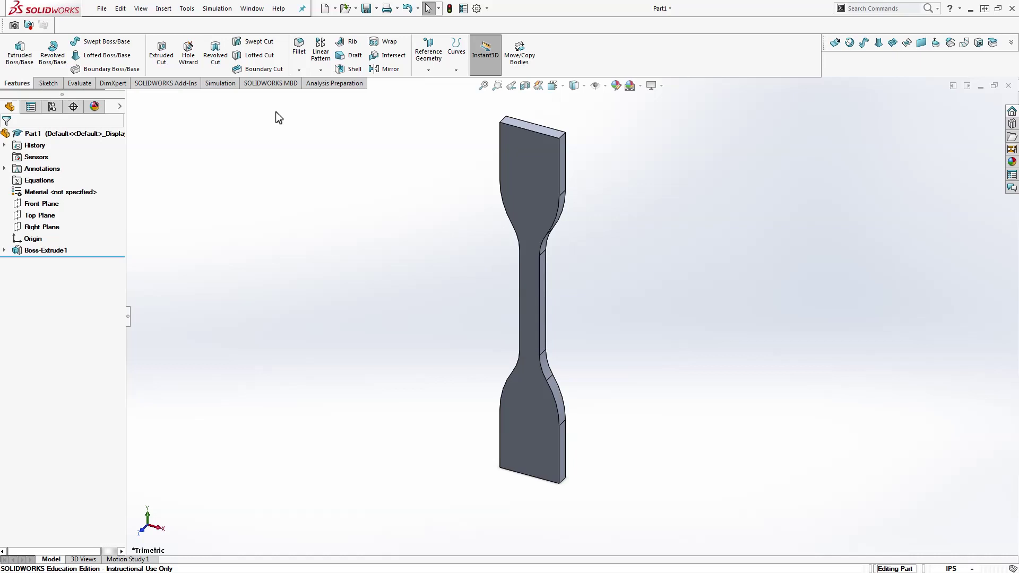
Step: Create a new Static simulation study keeping the name Static 1
click(228, 84)
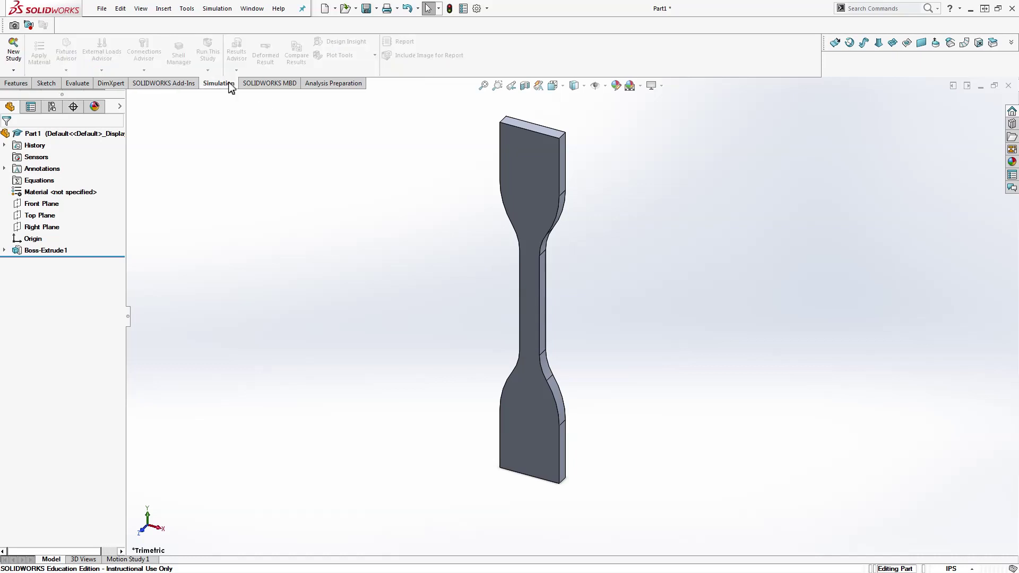
click(14, 56)
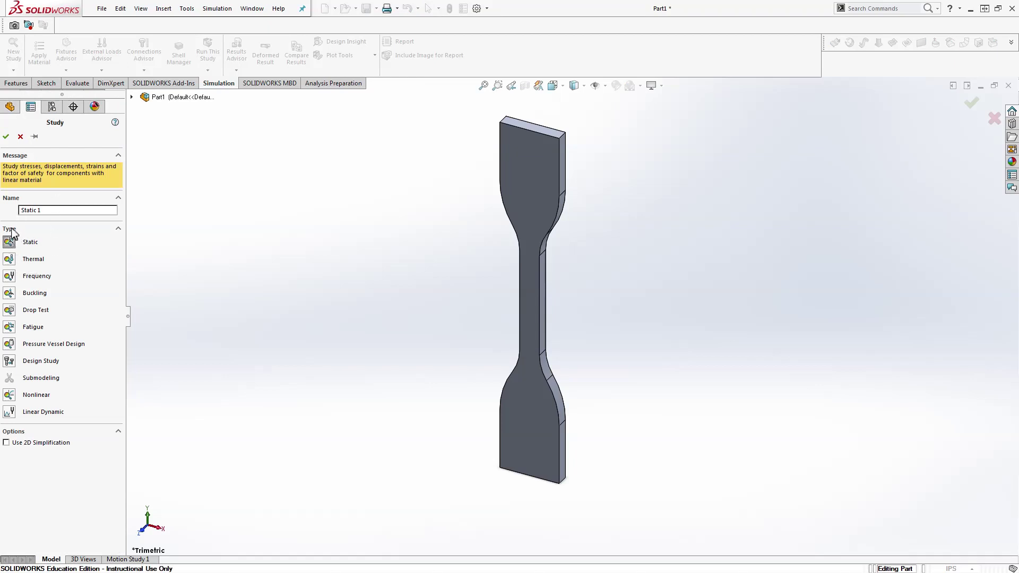
click(6, 137)
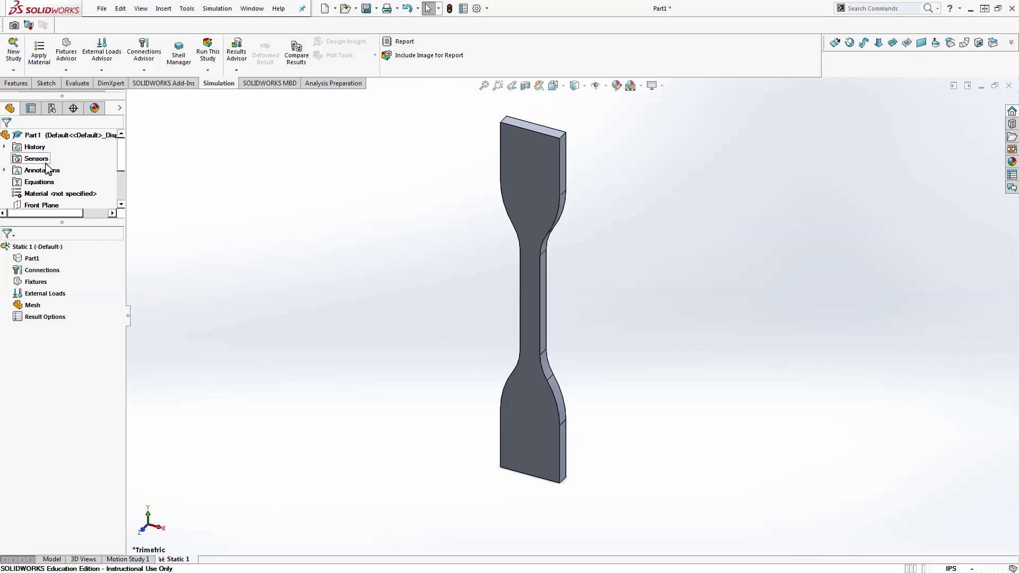
Step: Apply the favorite material ABS PC to Part1 in the Static 1 study tree
right_click(72, 197)
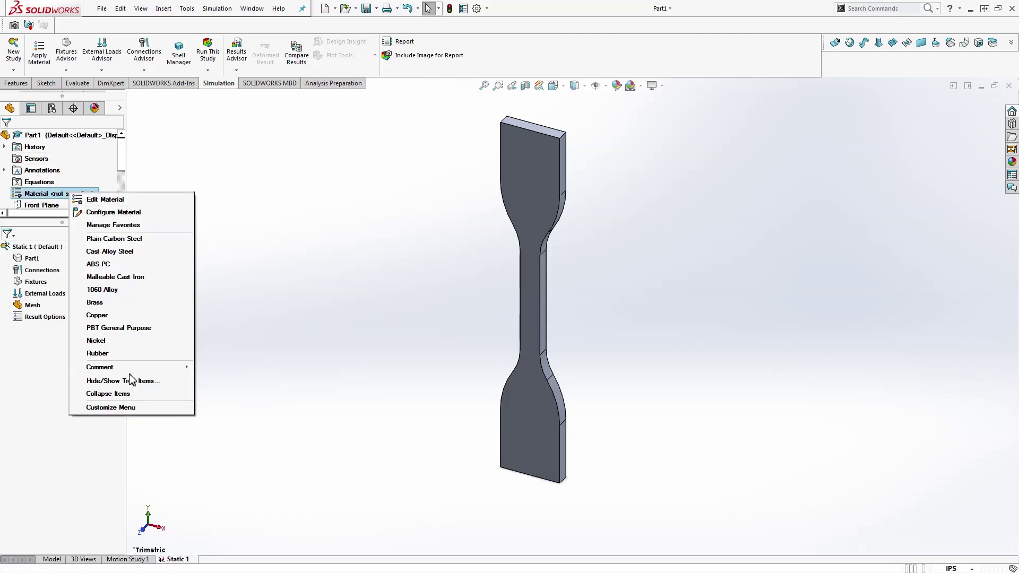
click(111, 265)
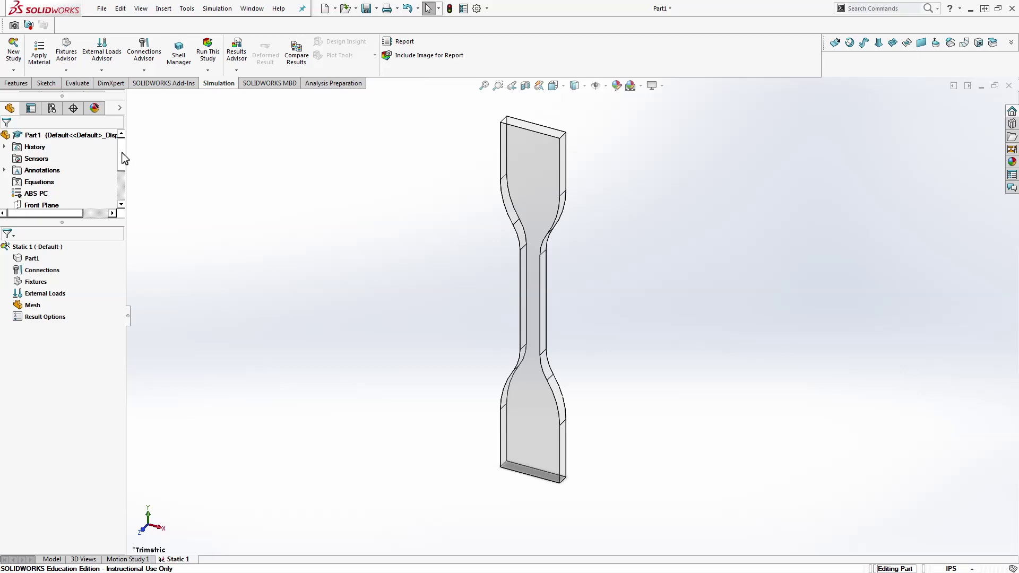
drag(122, 154, 121, 165)
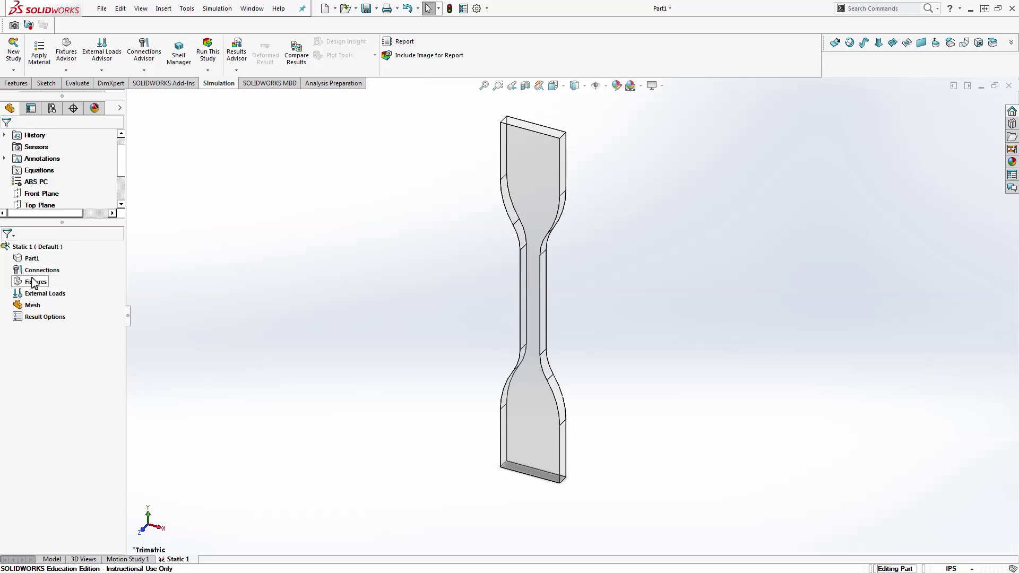
click(52, 272)
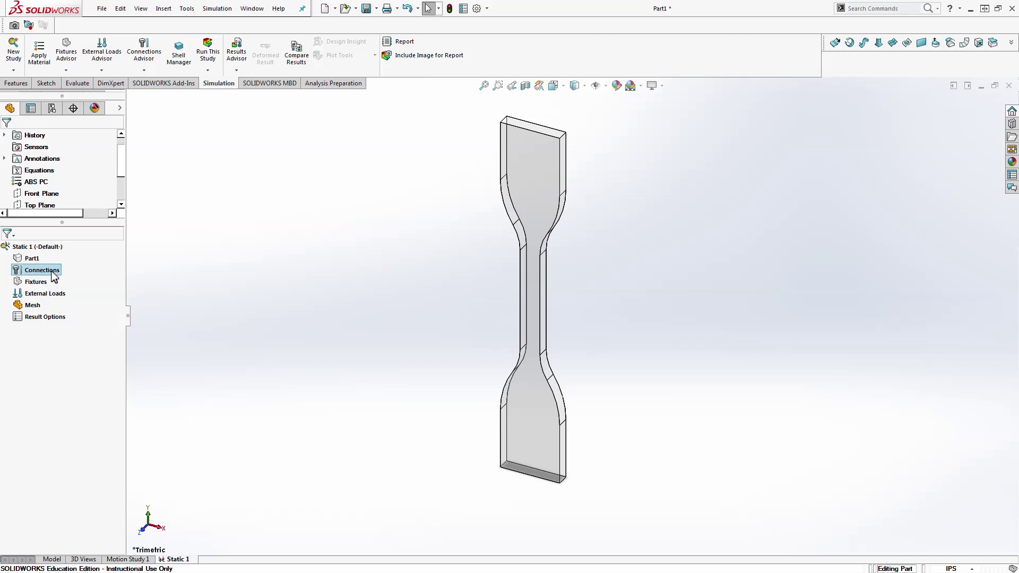
right_click(32, 258)
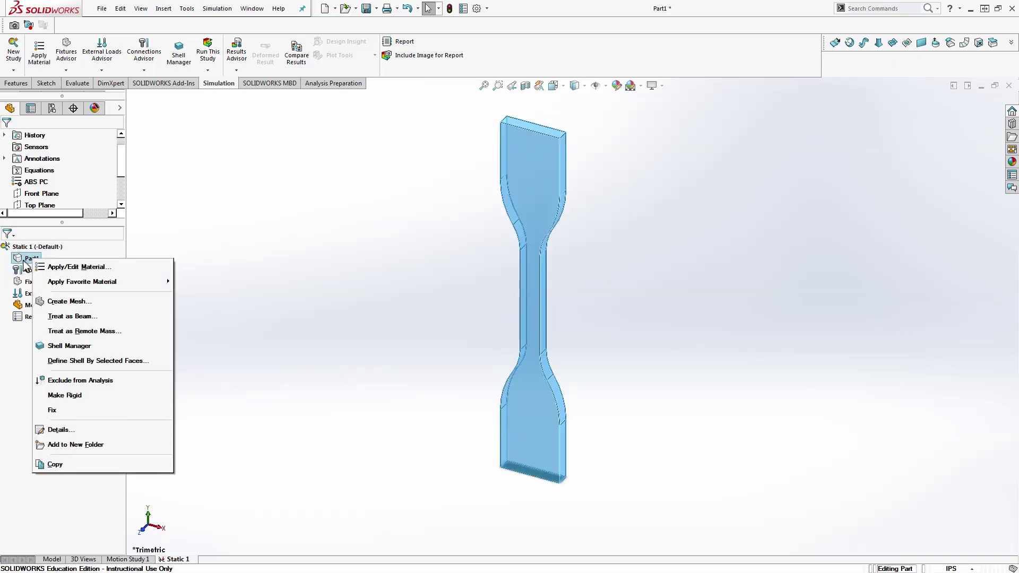
mouse_move(74, 285)
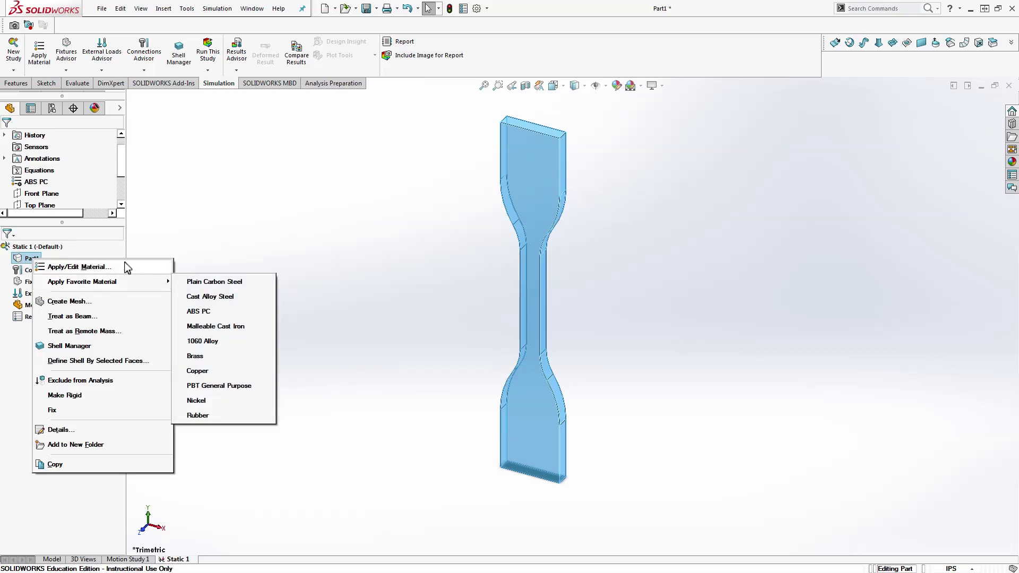
mouse_move(127, 286)
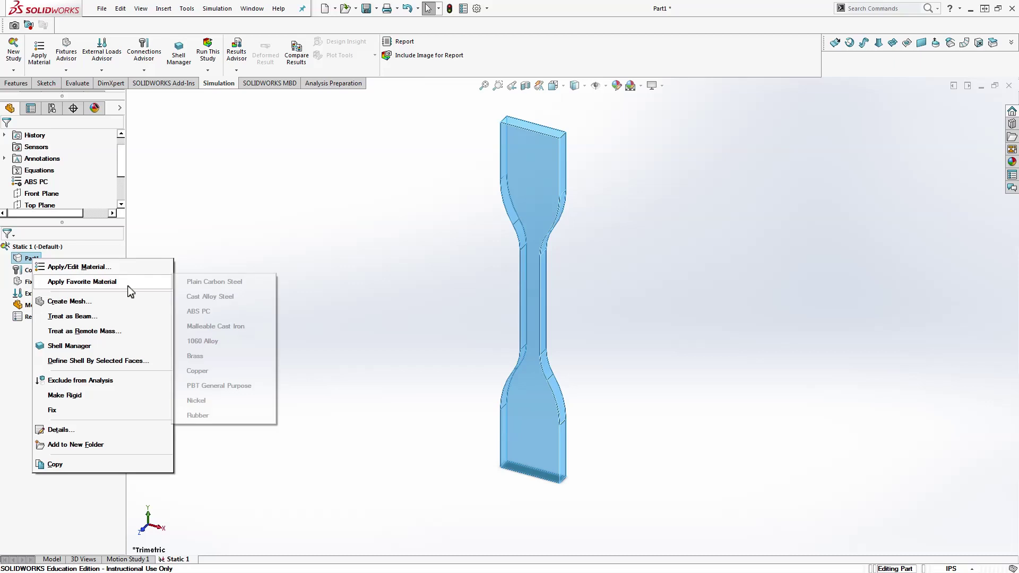
click(201, 313)
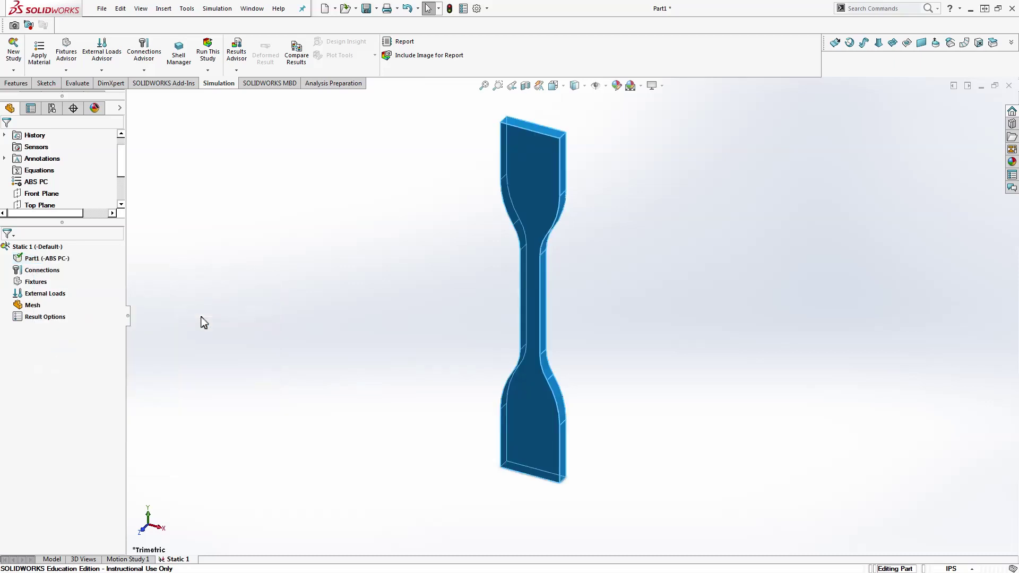
click(175, 314)
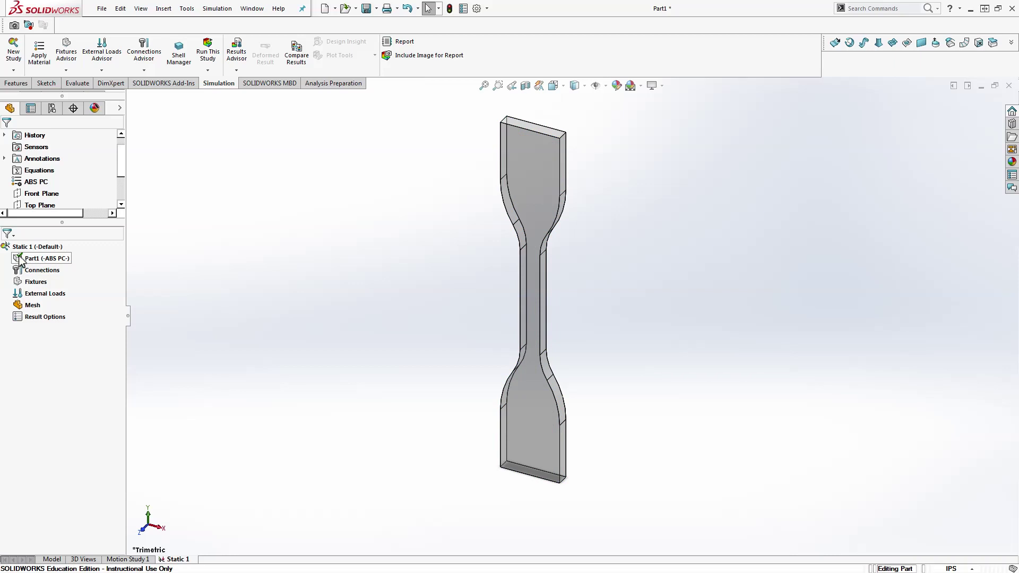
Step: Add a Fixed Geometry fixture on the specimen's bottom end face
click(37, 282)
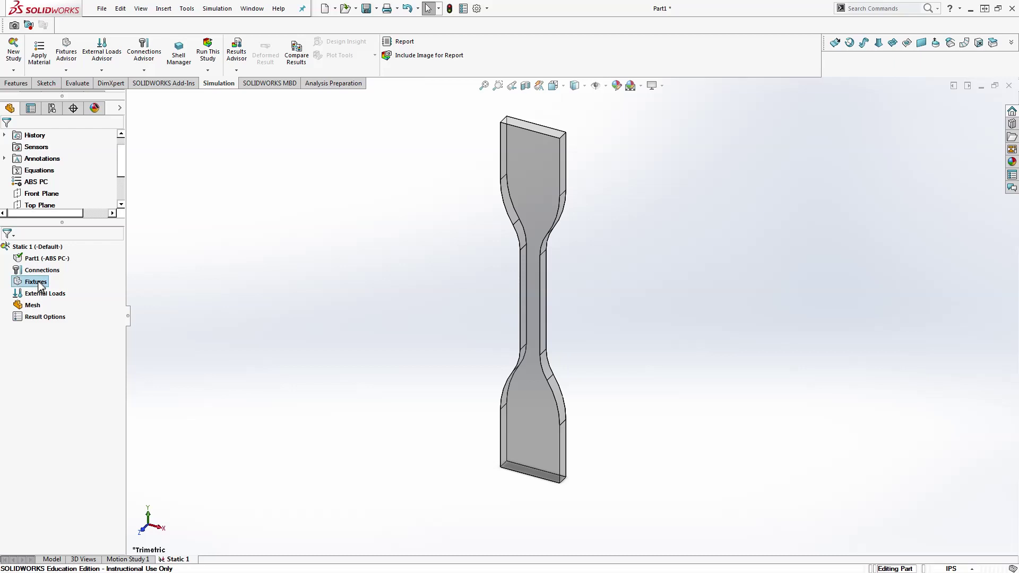
right_click(39, 286)
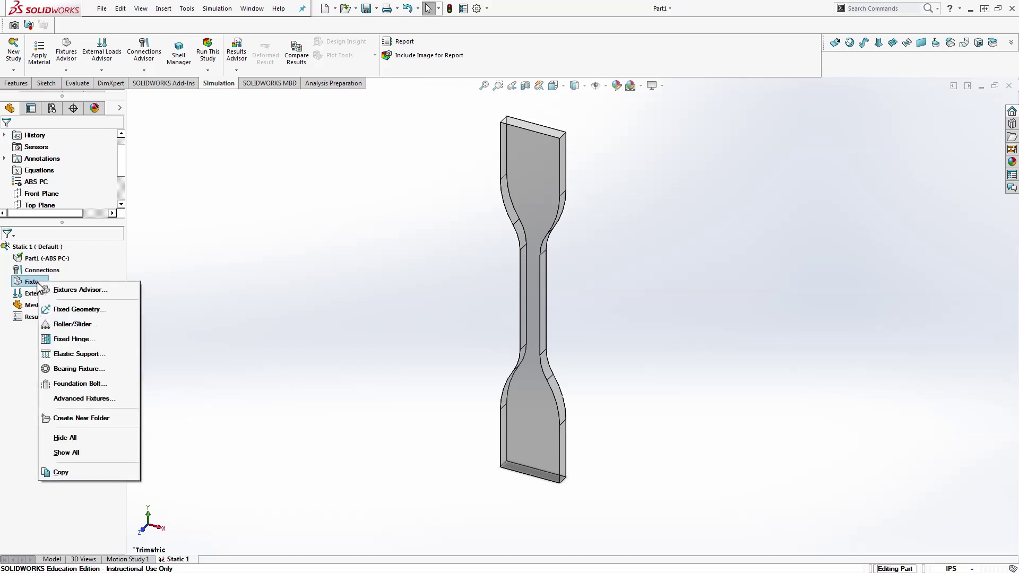
click(70, 310)
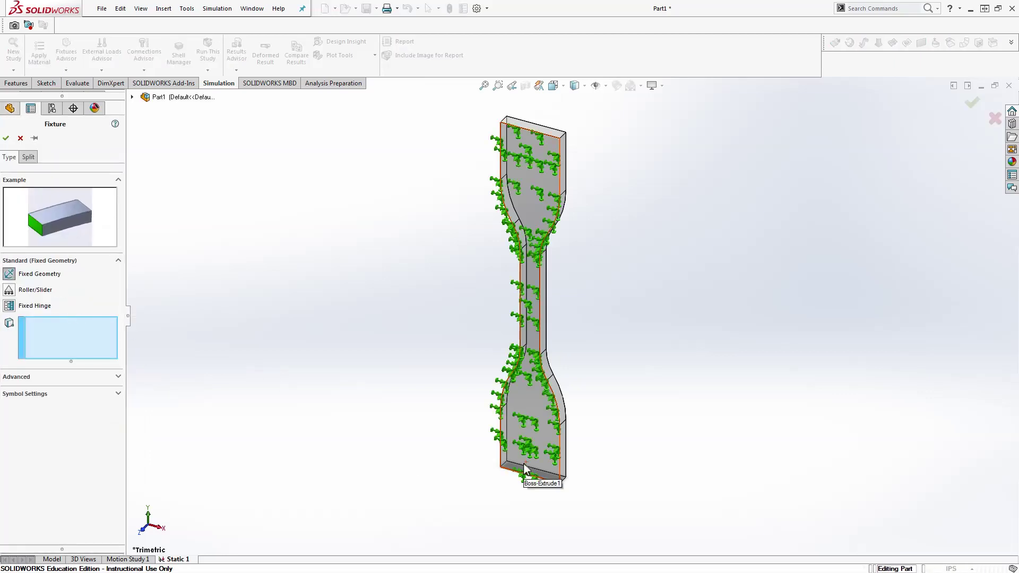
middle_drag(517, 483, 463, 292)
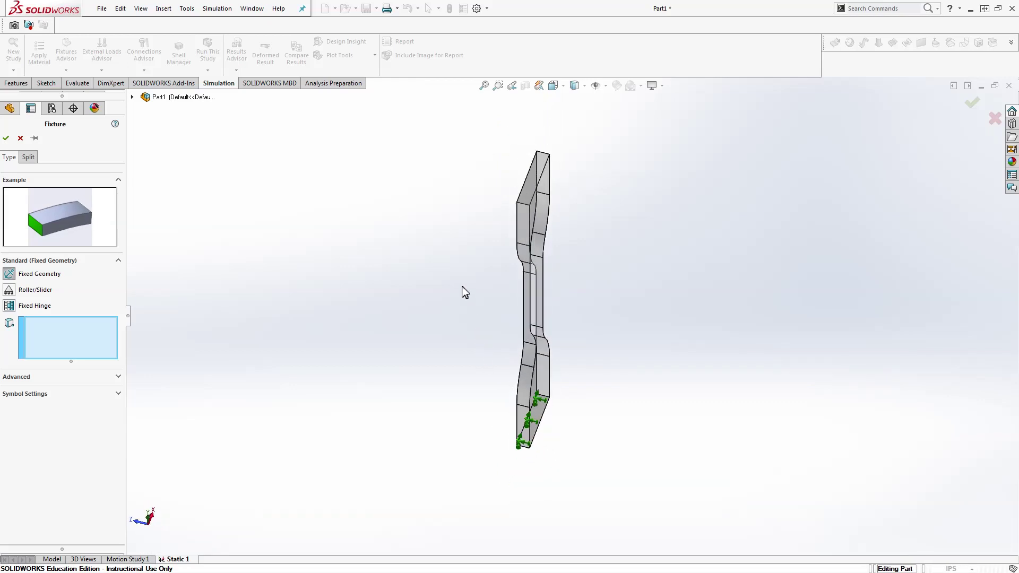
click(537, 418)
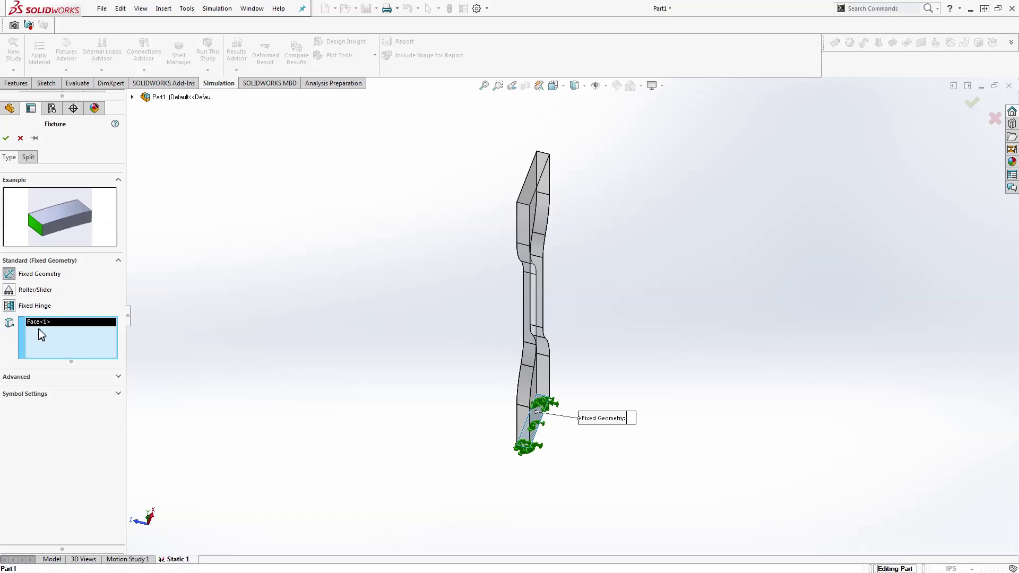
middle_drag(355, 266, 382, 450)
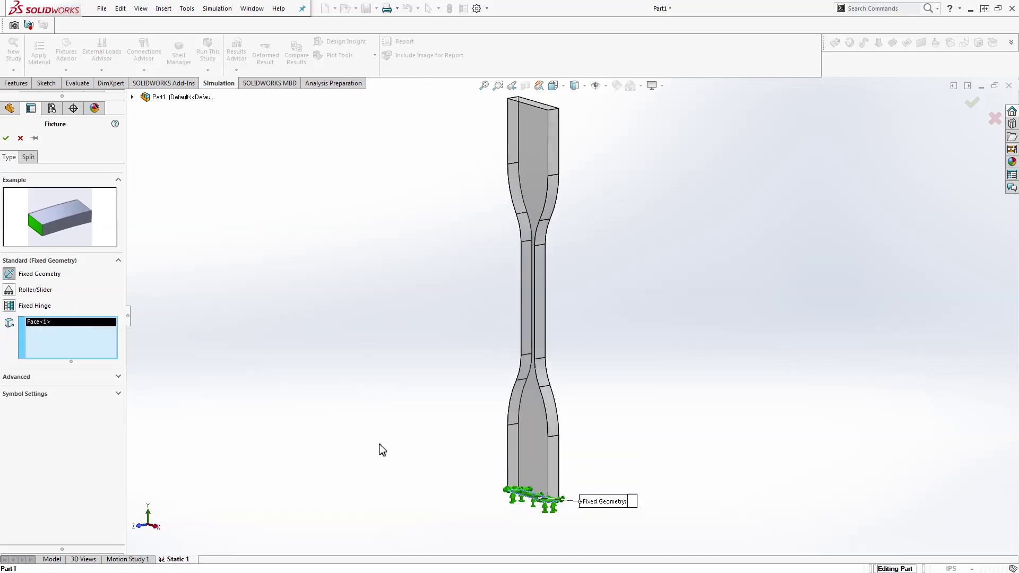
click(6, 138)
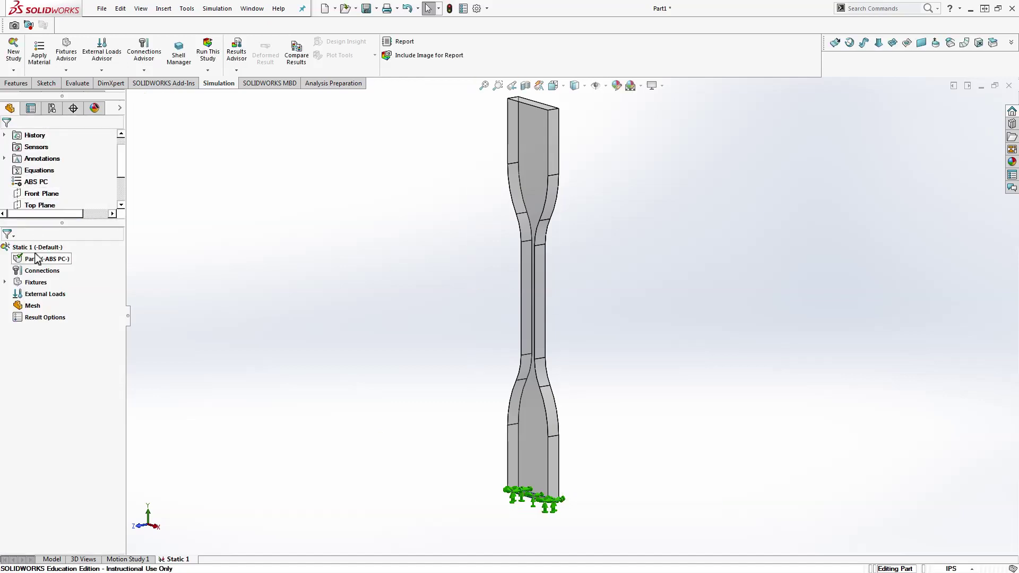
Step: Apply a 650 N force to the top end face, reversed to pull the specimen upward
right_click(43, 293)
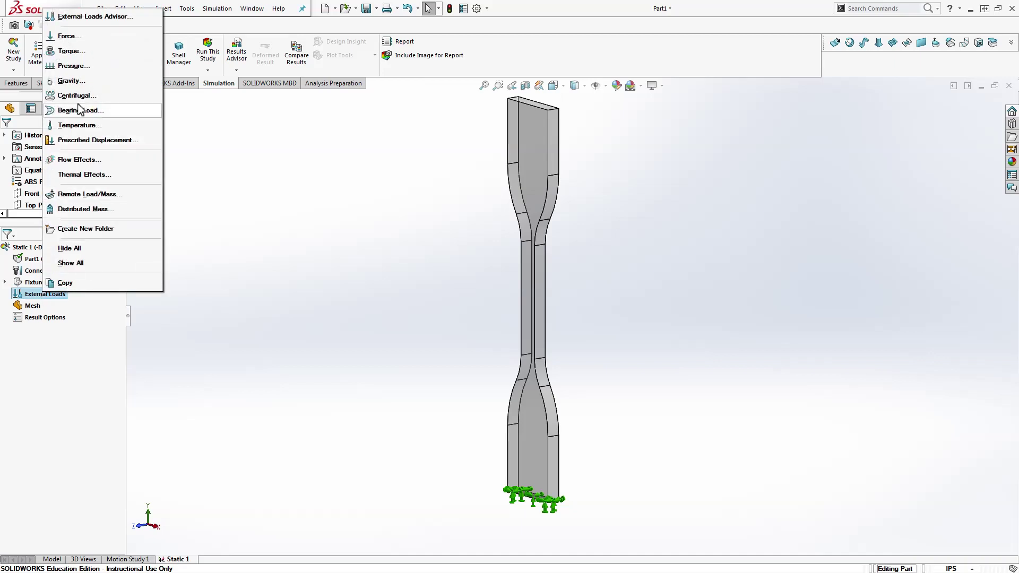
click(78, 40)
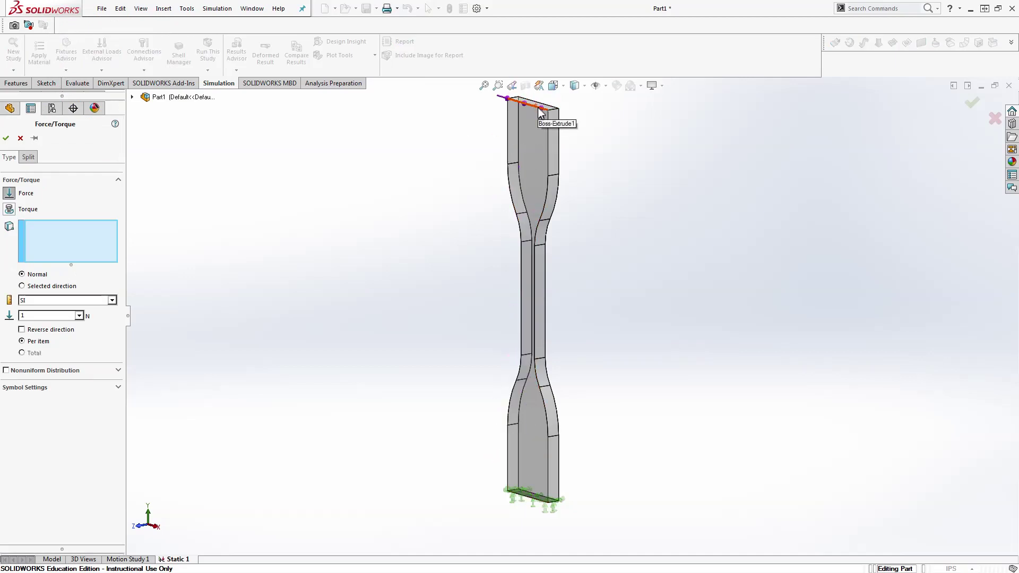
scroll(541, 111, down, 5)
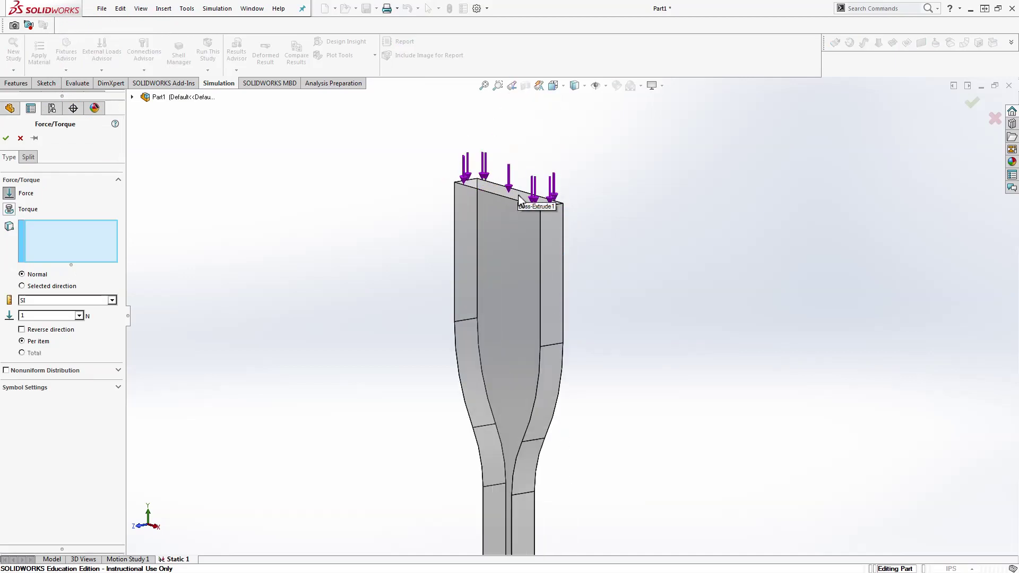
click(520, 199)
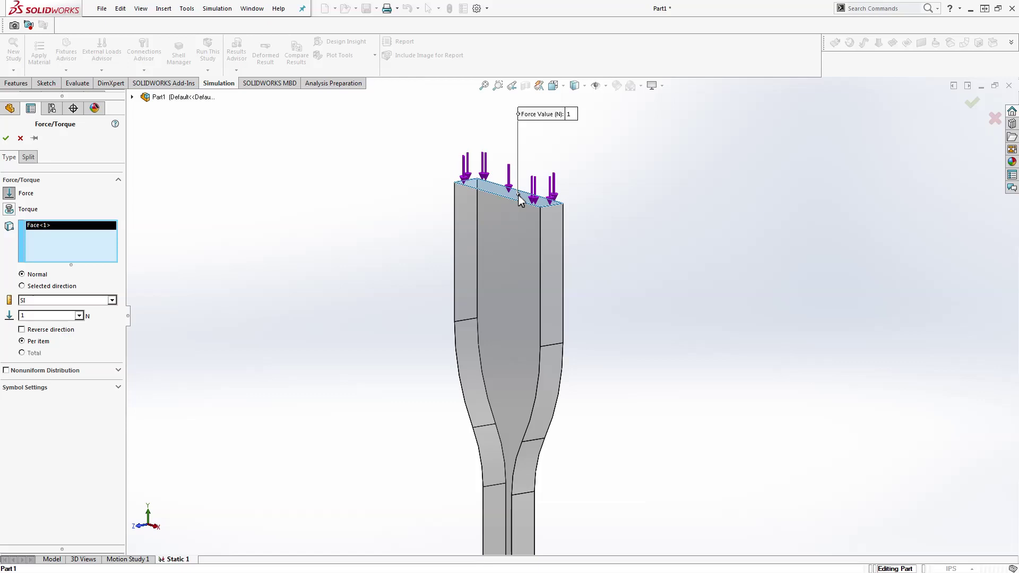
click(22, 329)
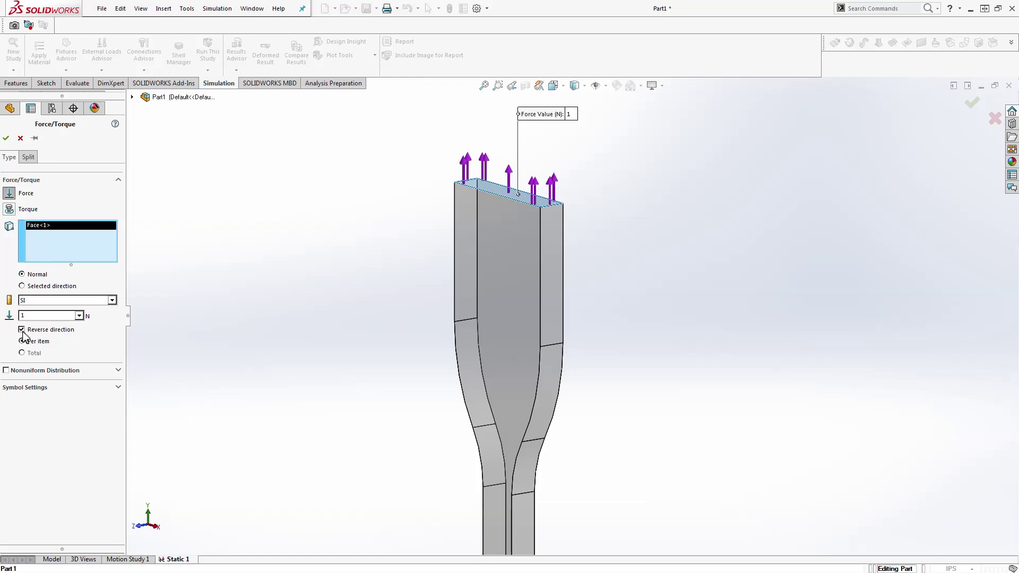
double_click(35, 318)
click(10, 137)
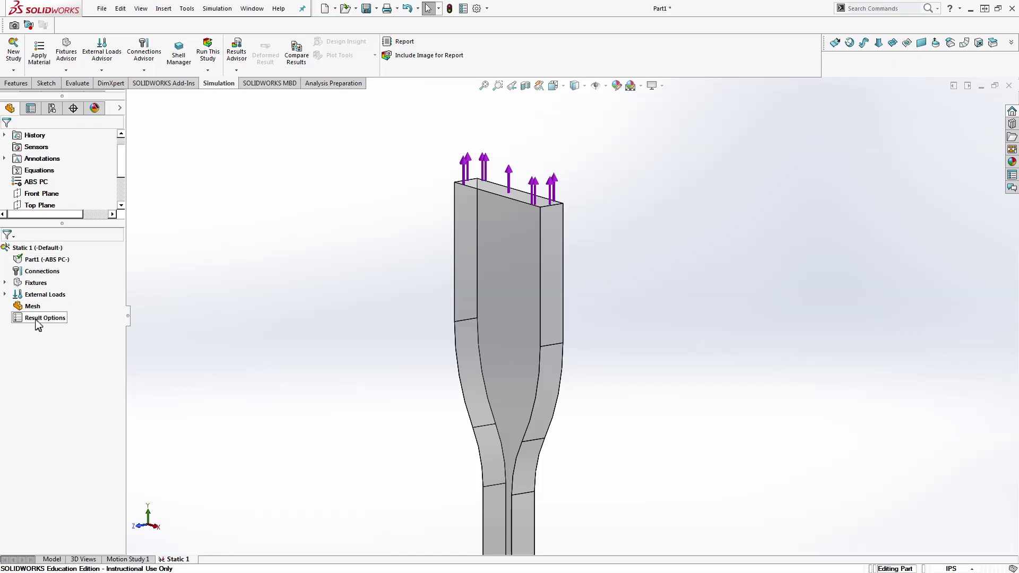
Step: Run the Static 1 study and view the von Mises plot from front and side orientations
click(209, 55)
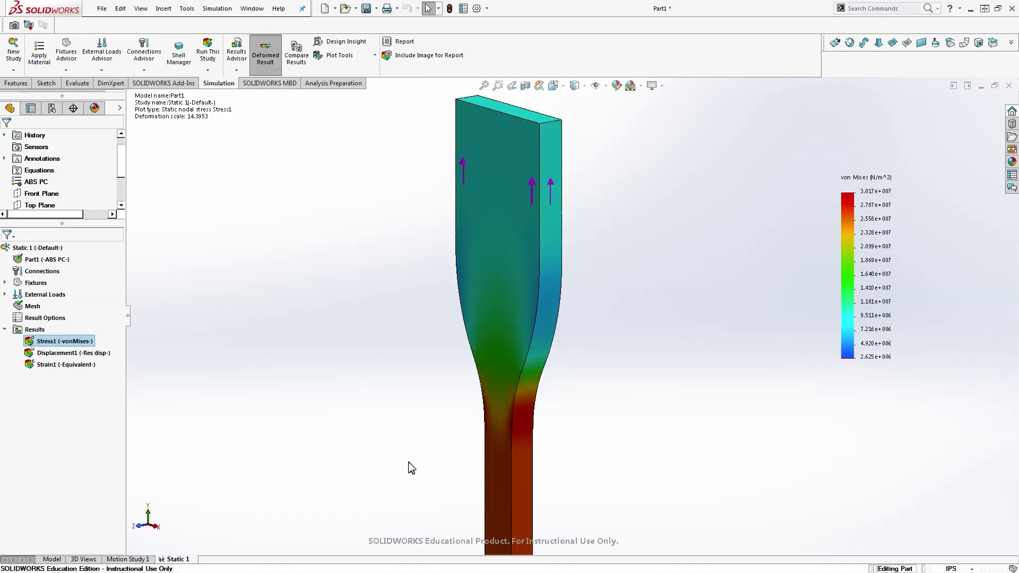
key(ctrl+1)
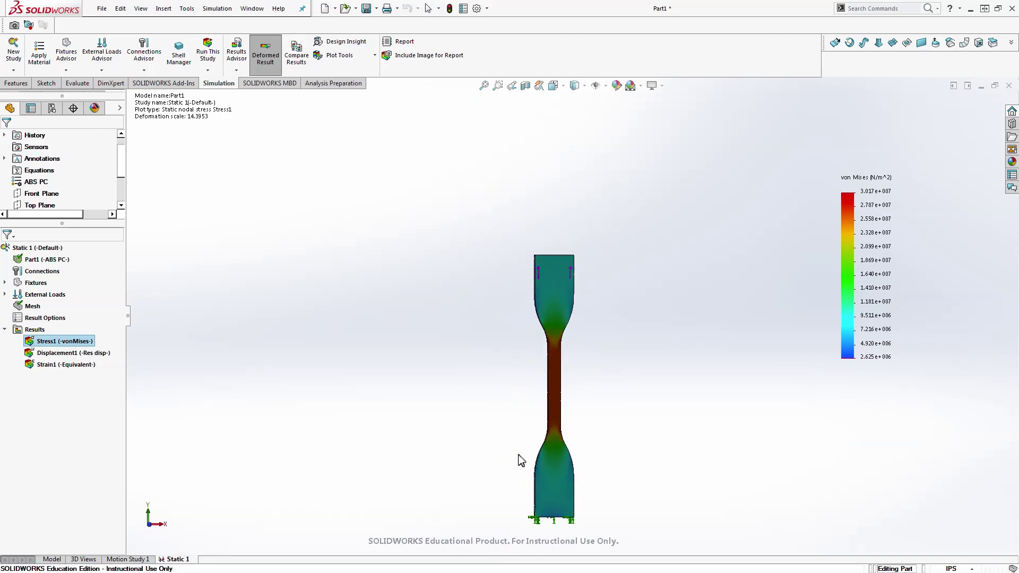
scroll(583, 409, down, 3)
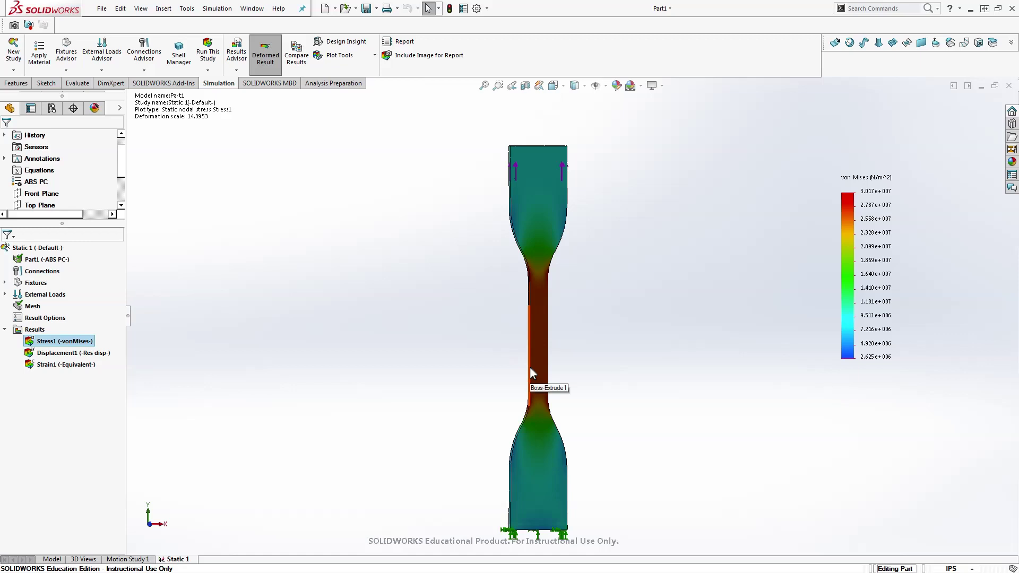
key(ctrl+3)
key(ctrl+4)
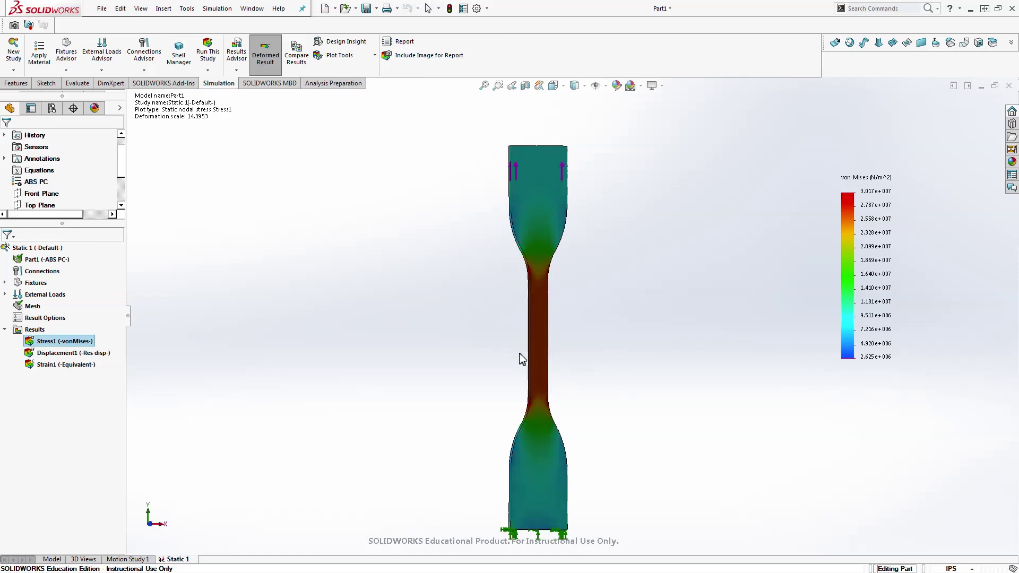
key(Left)
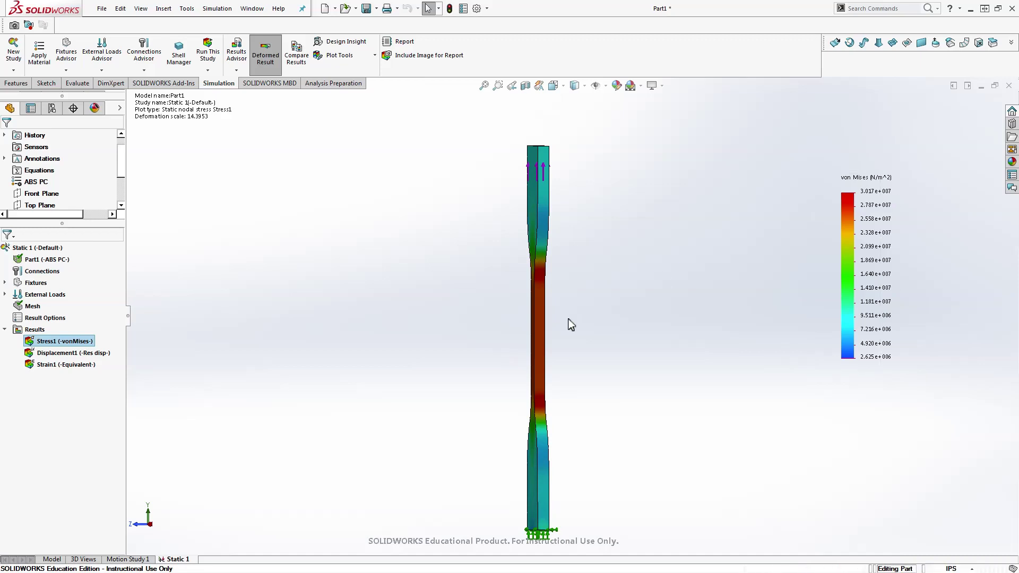
key(Left)
middle_drag(476, 305, 607, 316)
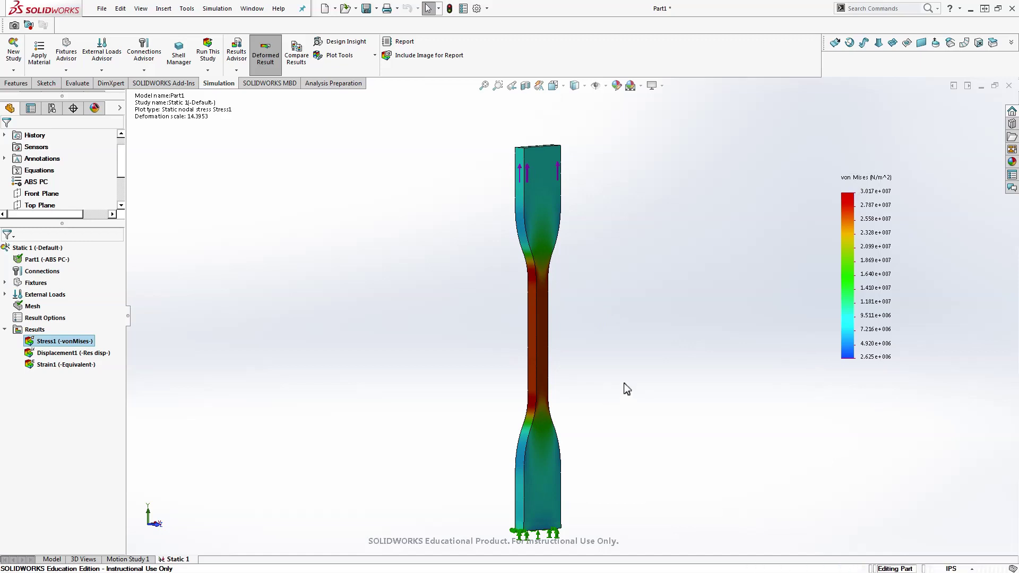
Step: Zoom and orbit the stress plot edge-on and back face-on to inspect the gauge-section peak
key(ctrl+1)
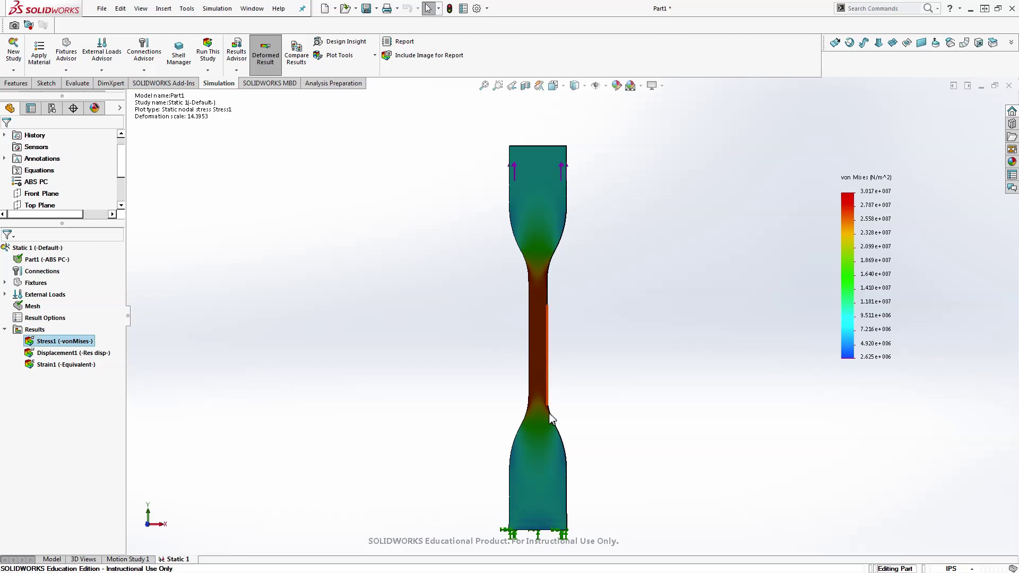
scroll(546, 449, down, 3)
scroll(543, 445, down, 2)
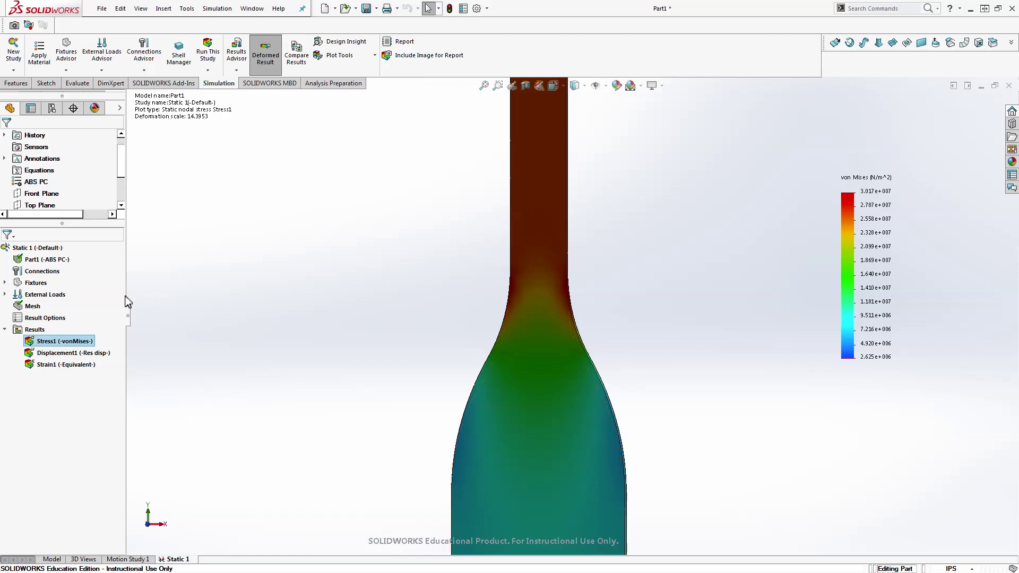
scroll(550, 278, up, 5)
scroll(562, 223, down, 2)
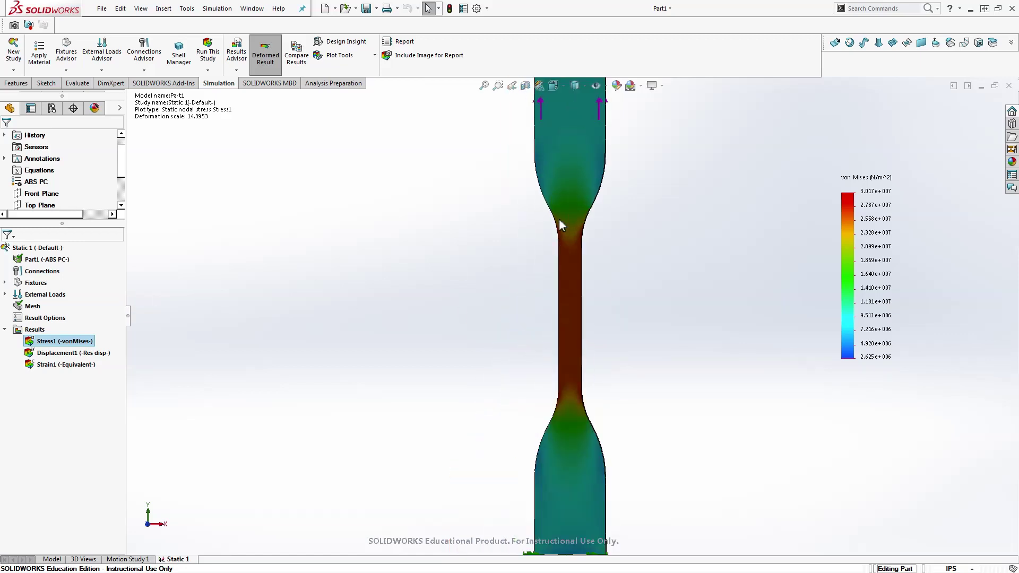
scroll(572, 340, down, 2)
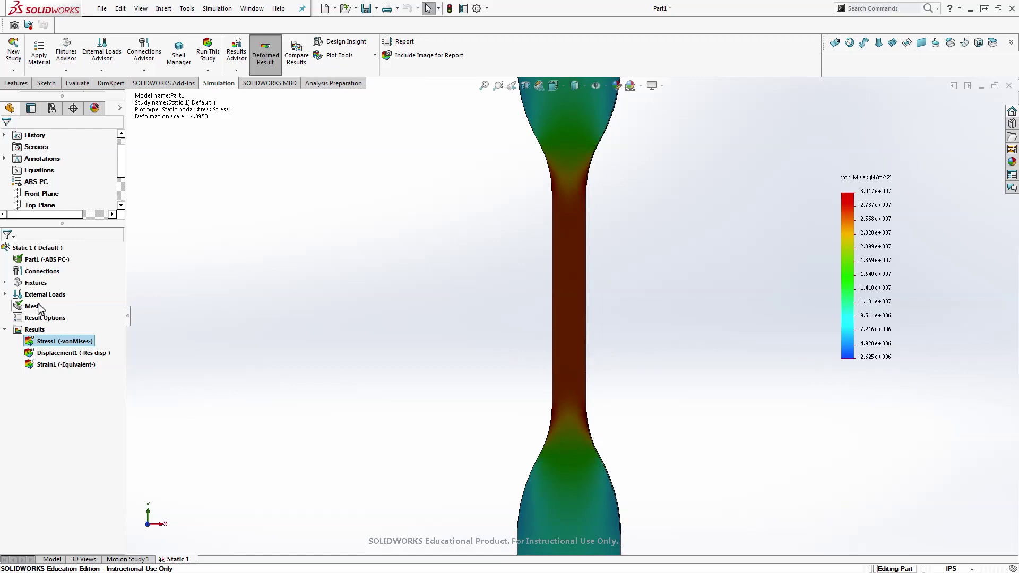
middle_drag(261, 329, 312, 330)
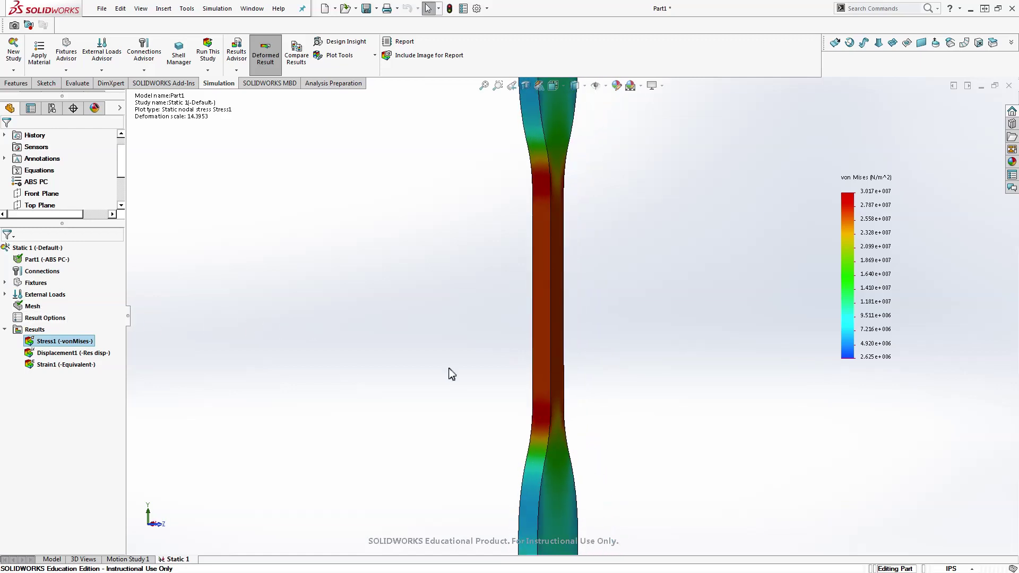
key(ctrl+1)
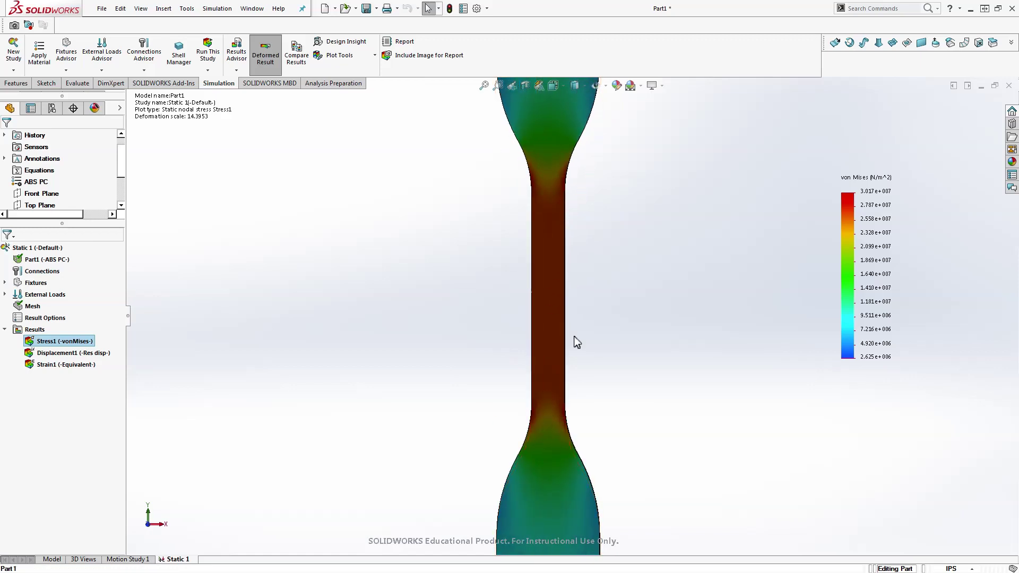
middle_drag(543, 375, 584, 372)
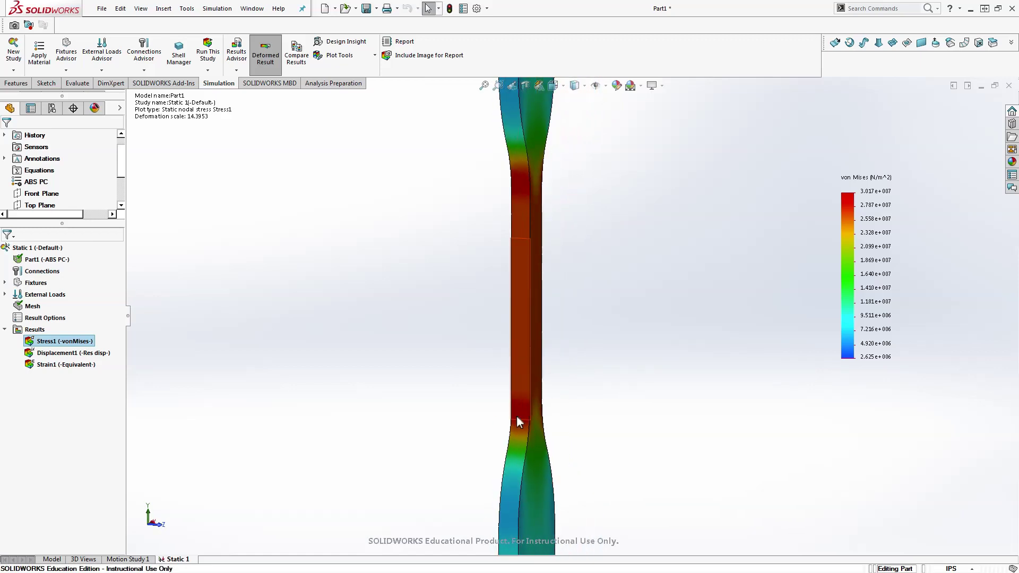
middle_drag(370, 373, 514, 381)
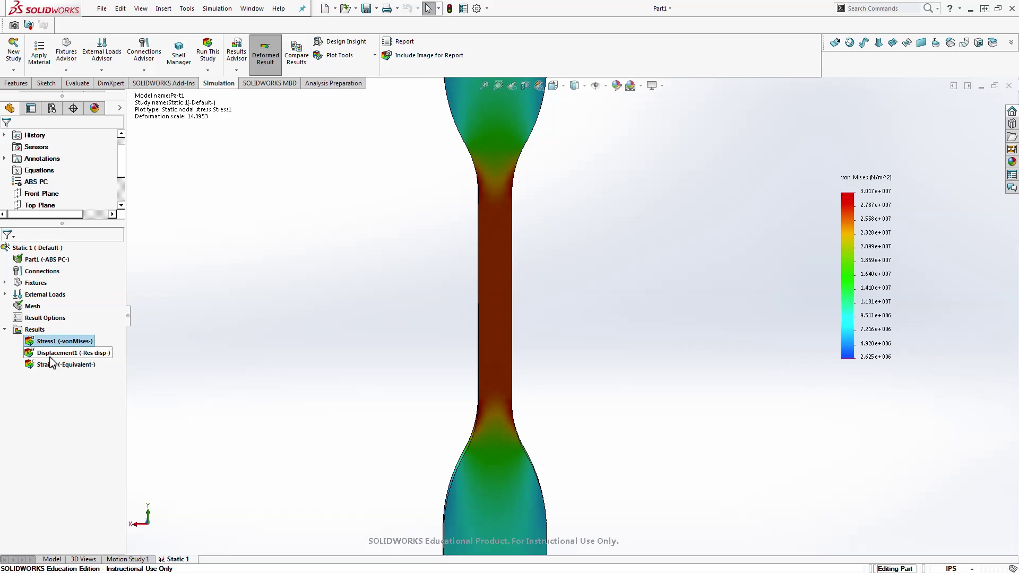
right_click(54, 343)
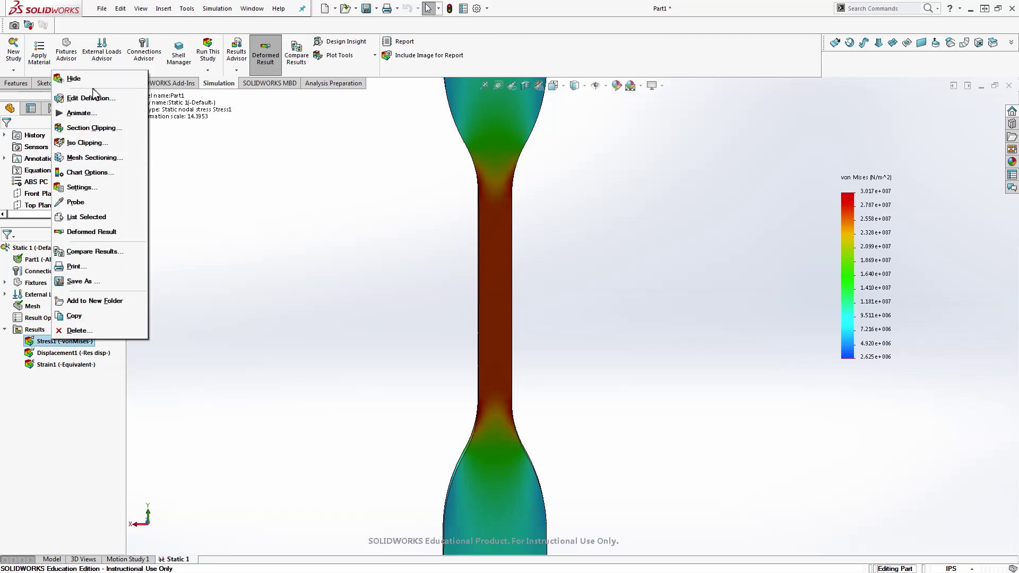
click(91, 113)
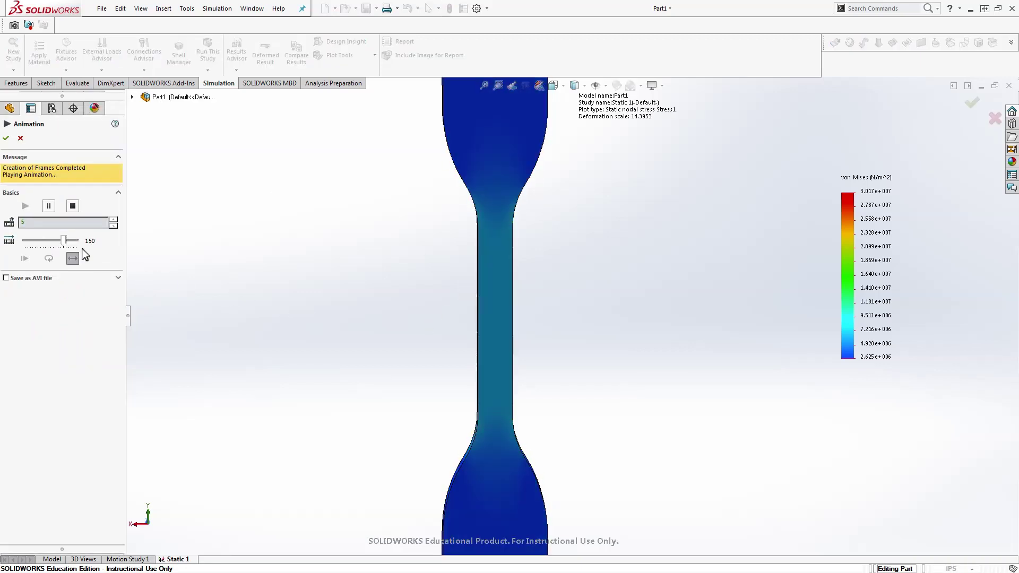
drag(68, 244, 3, 250)
click(49, 206)
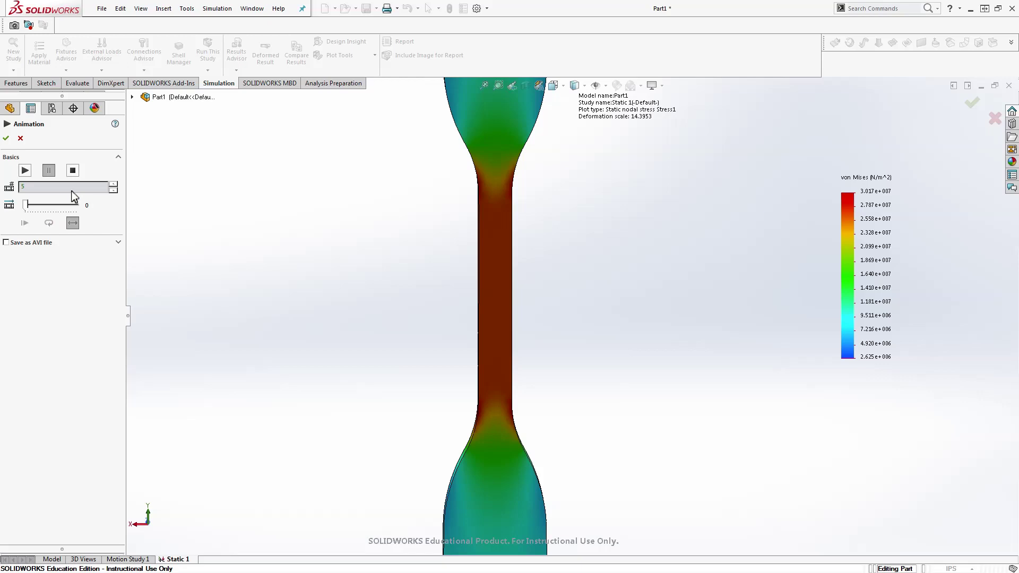
click(6, 138)
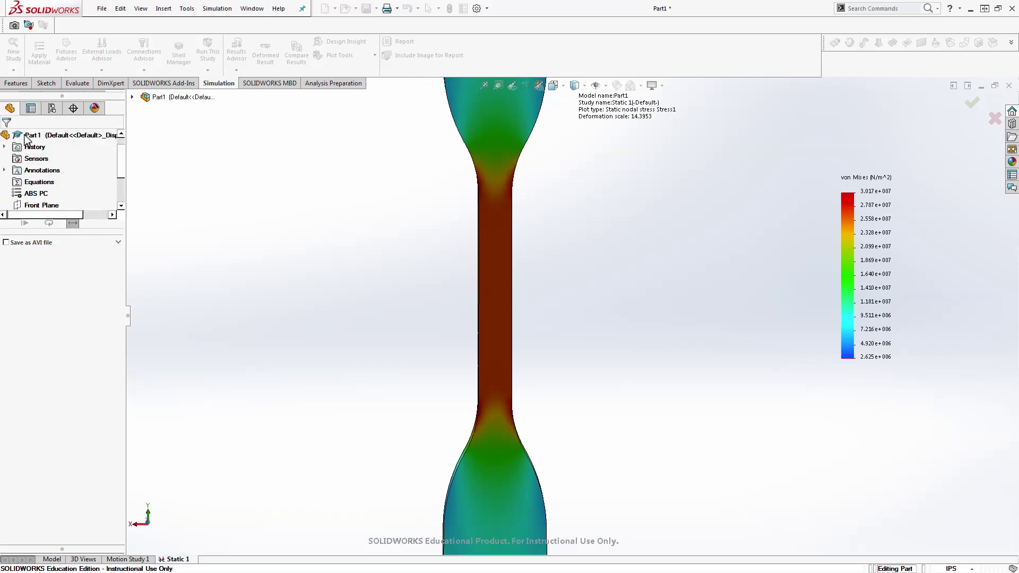
Step: Show the Displacement1 URES plot and fit the whole specimen in view
right_click(66, 353)
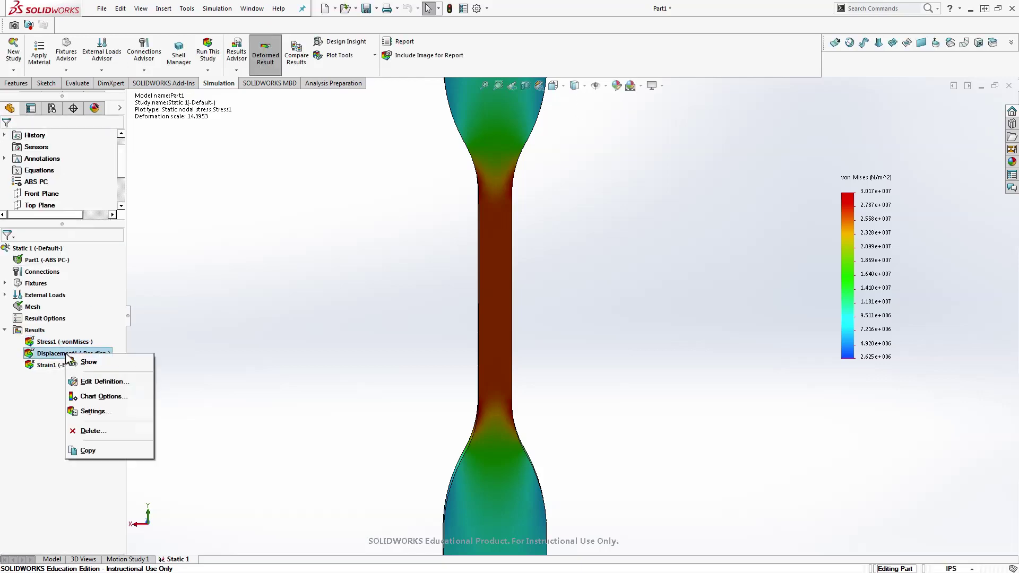
click(85, 363)
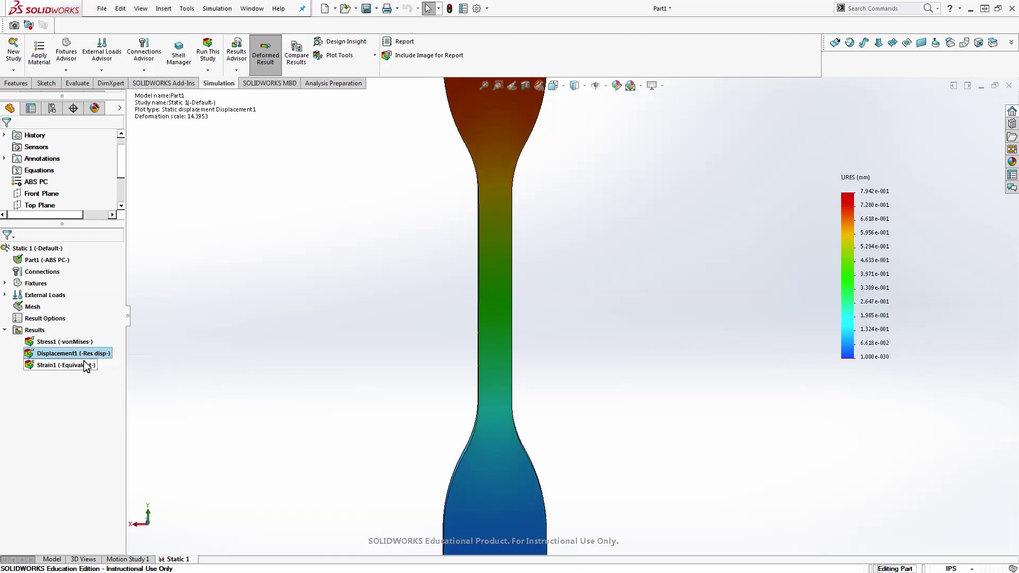
key(f)
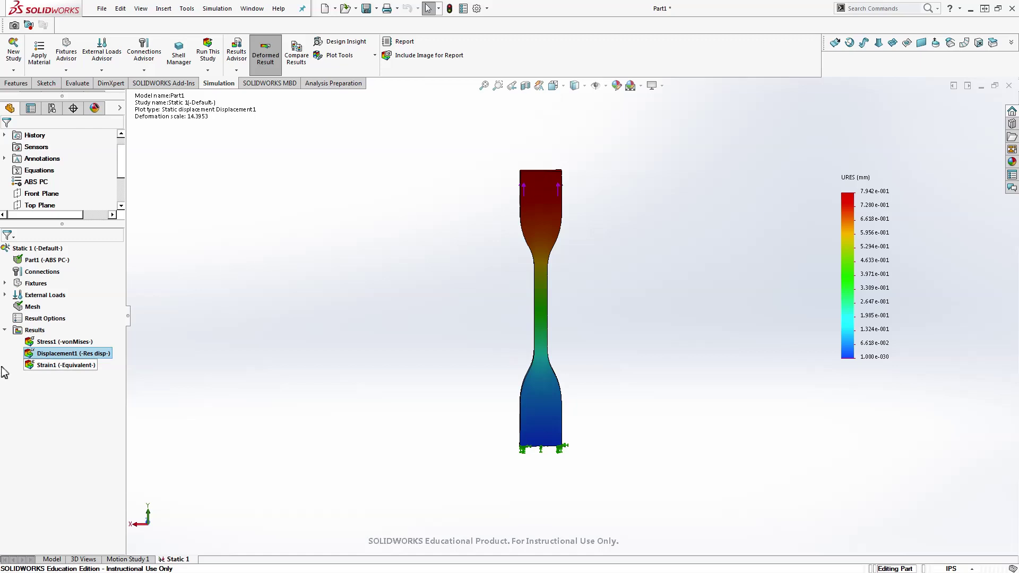
Step: Show the Strain1 equivalent strain plot, zooming and orbiting it into an oblique view
right_click(73, 364)
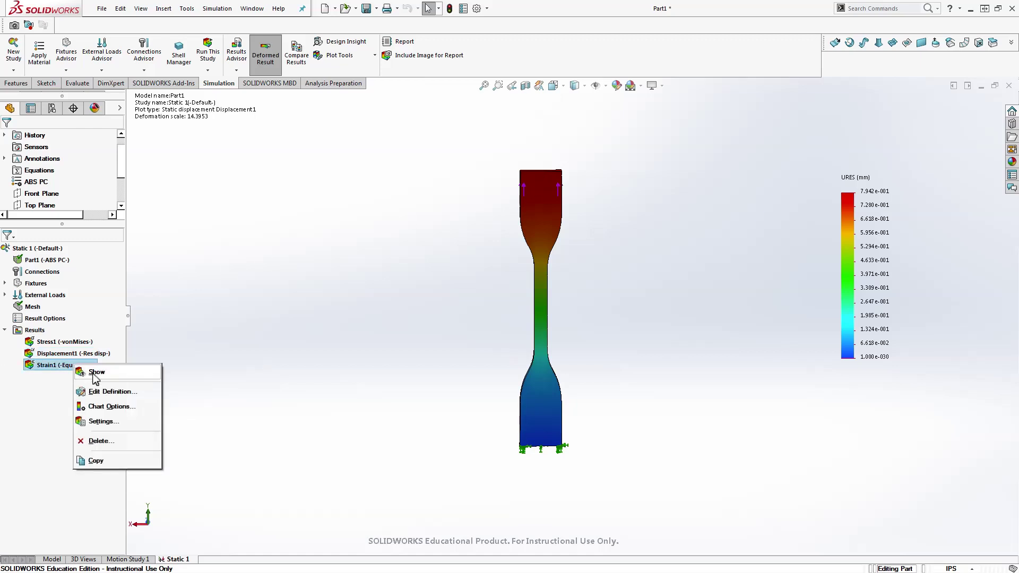
click(94, 375)
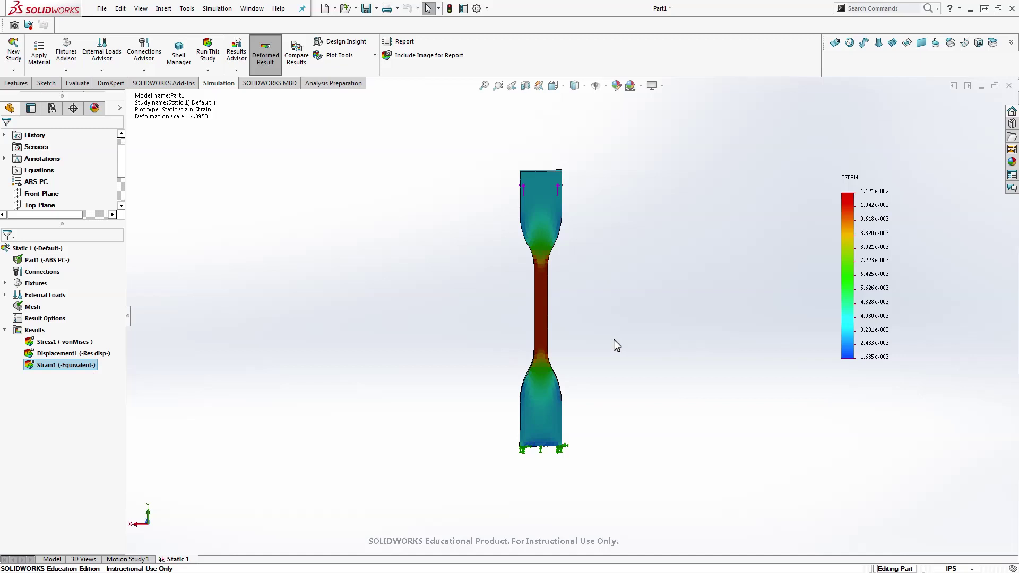
scroll(610, 269, down, 3)
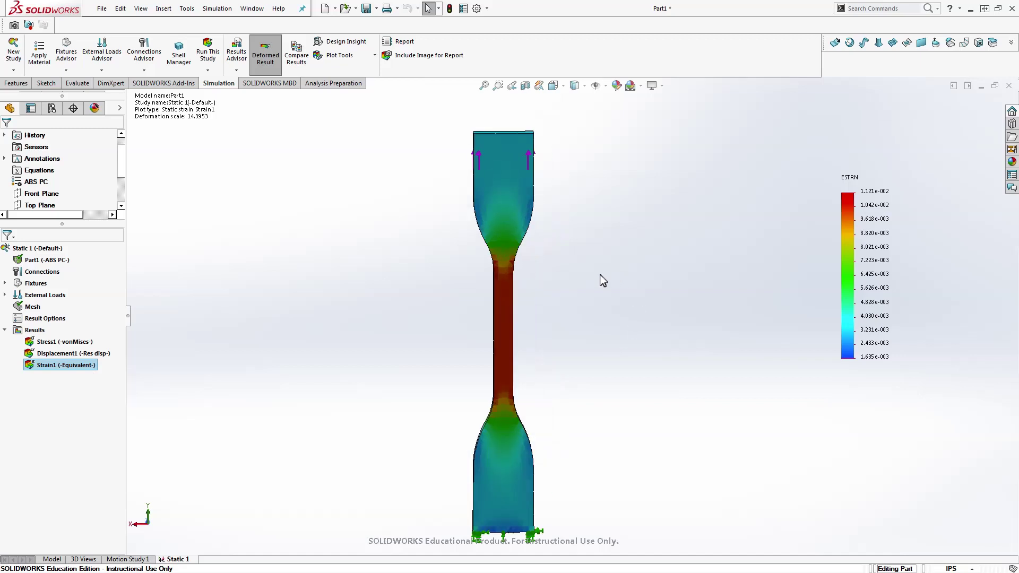
scroll(578, 319, up, 2)
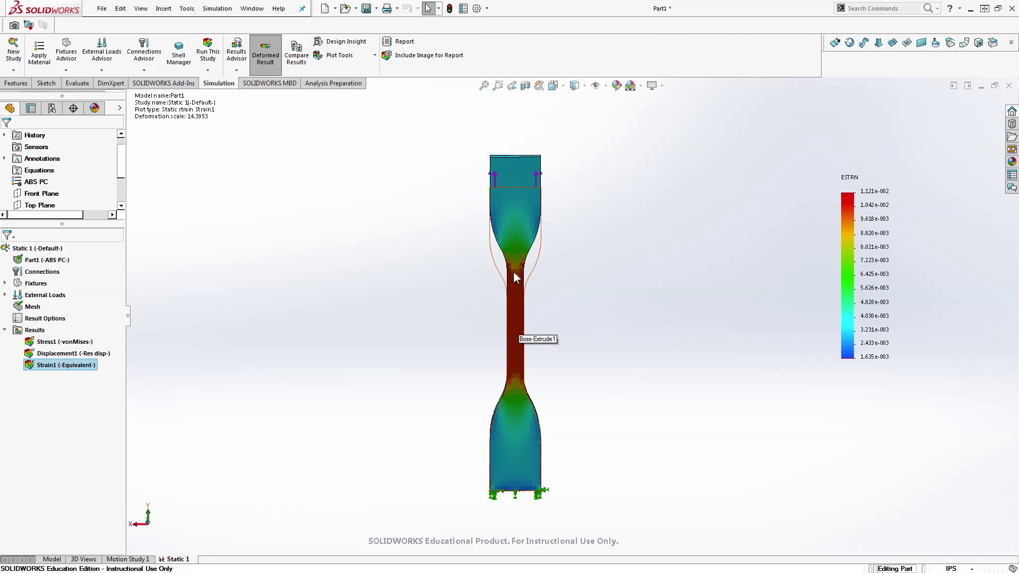
scroll(515, 352, down, 2)
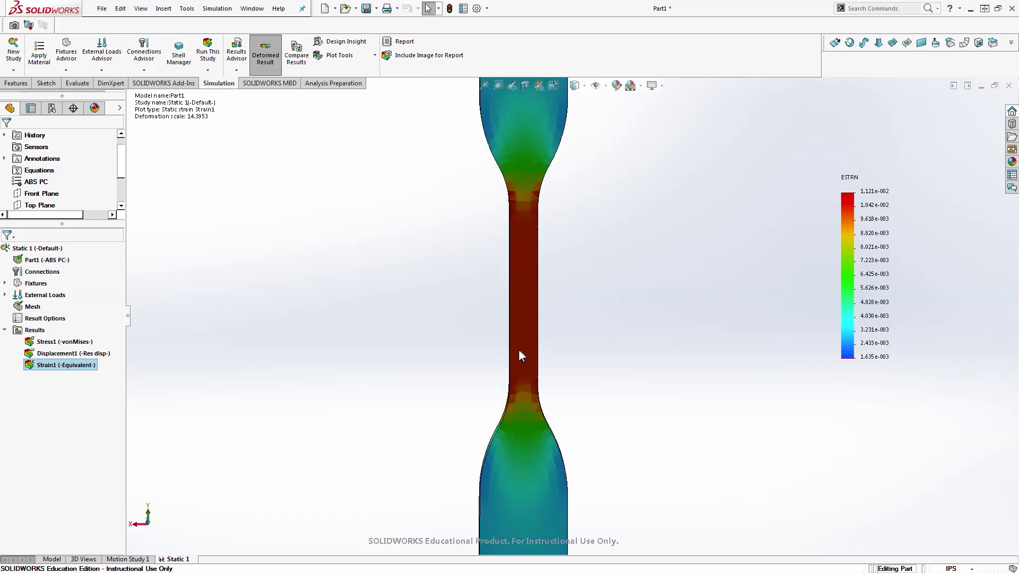
mouse_move(518, 350)
middle_down()
mouse_move(519, 338)
mouse_move(606, 331)
mouse_move(515, 332)
middle_up()
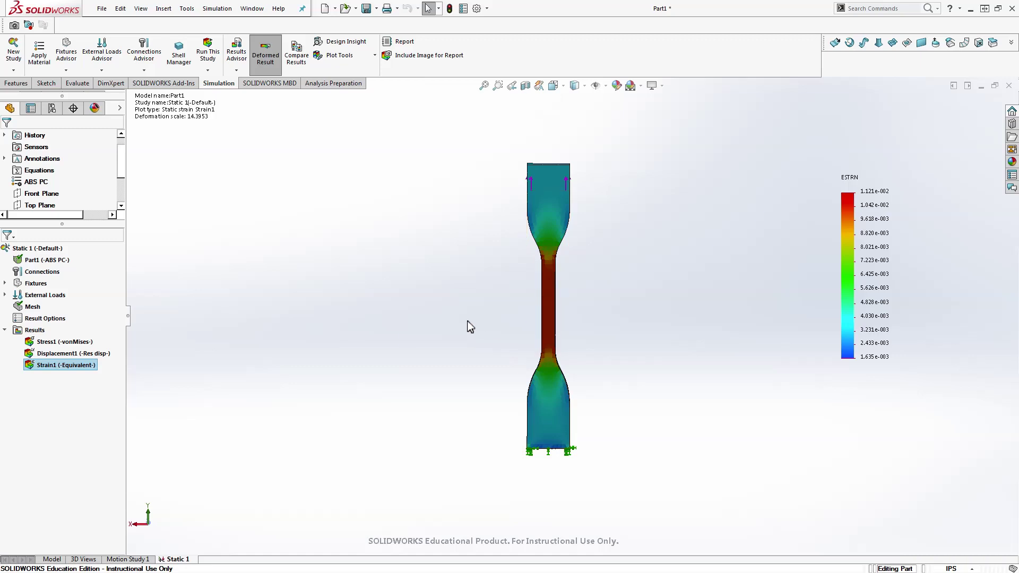
middle_drag(525, 323, 438, 345)
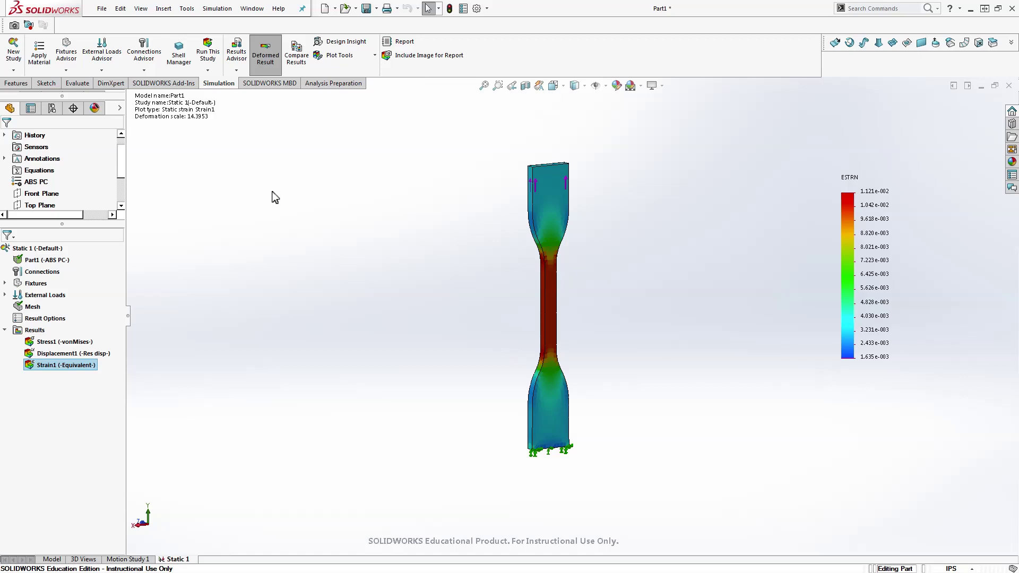
Step: On the Model tab, swap the part's ABS PC material for PBT General Purpose
click(53, 560)
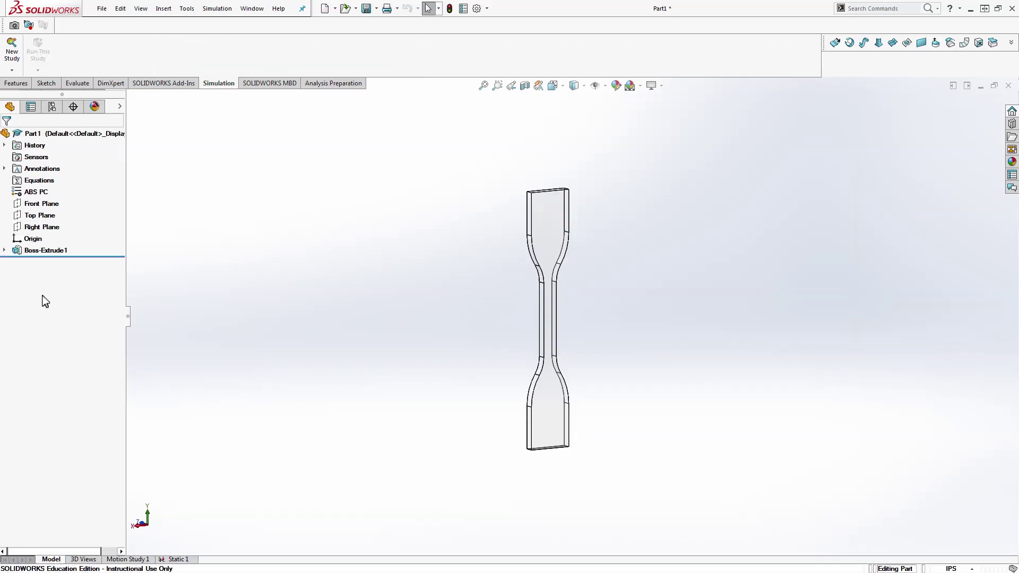
right_click(36, 204)
right_click(34, 193)
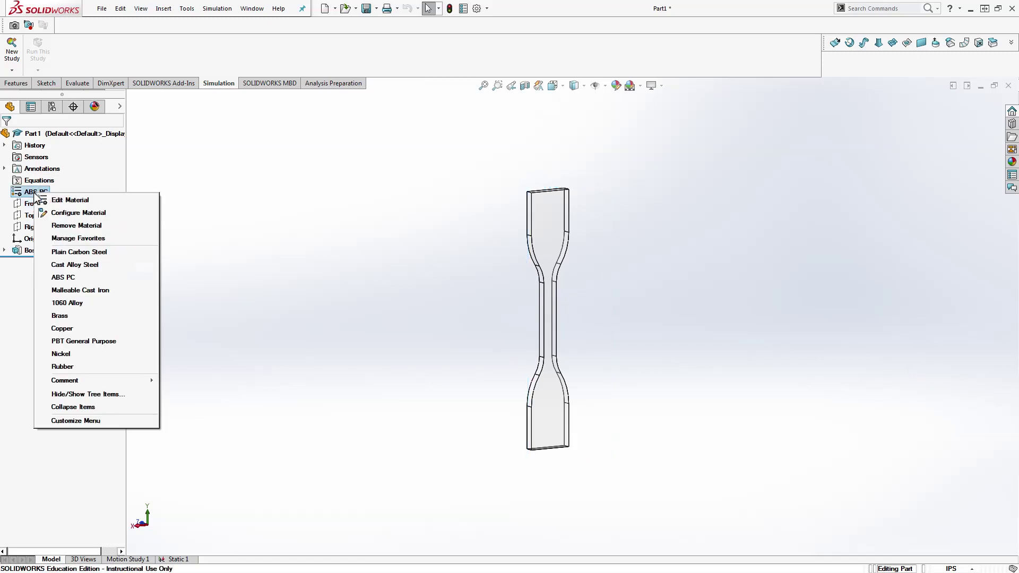
click(68, 341)
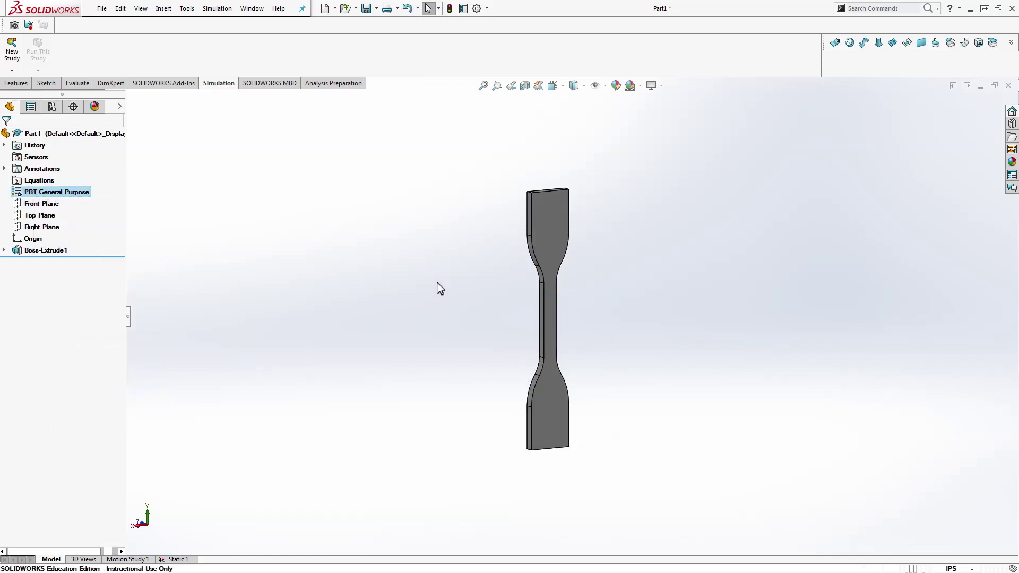
Step: Start a Save As of the dog bone part with file type STL (*.stl), named Part1.STL
click(102, 11)
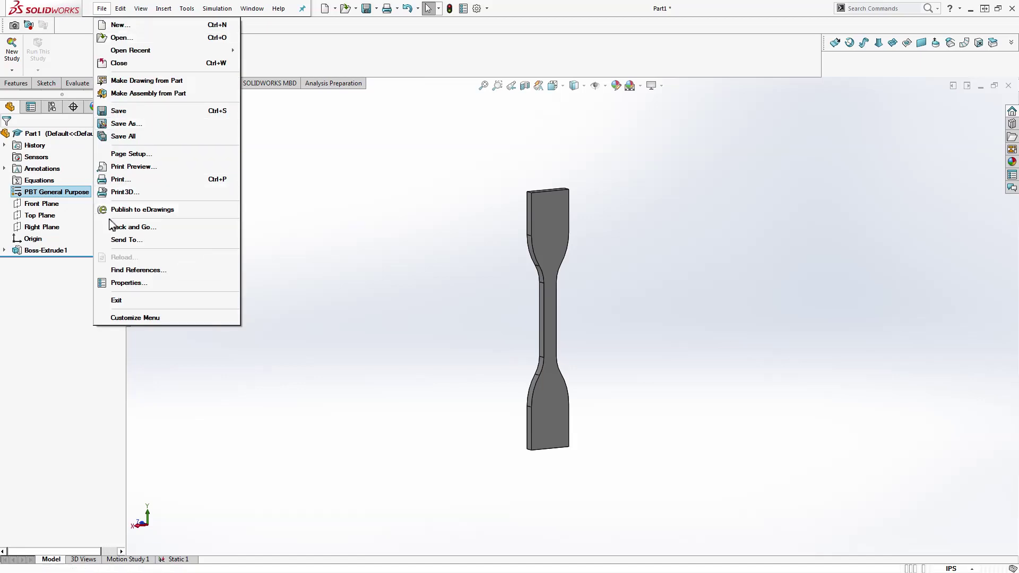
click(128, 124)
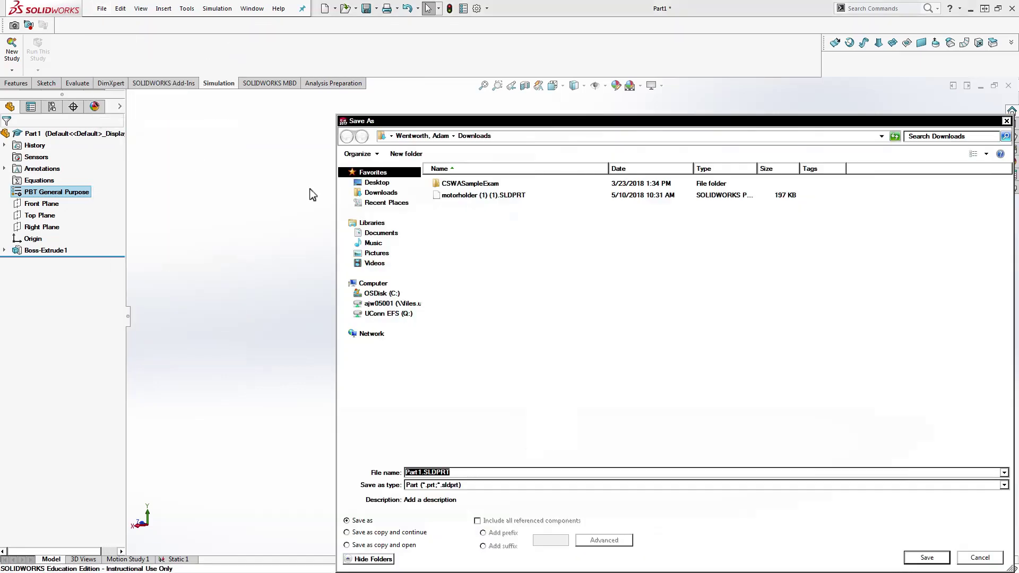
click(439, 485)
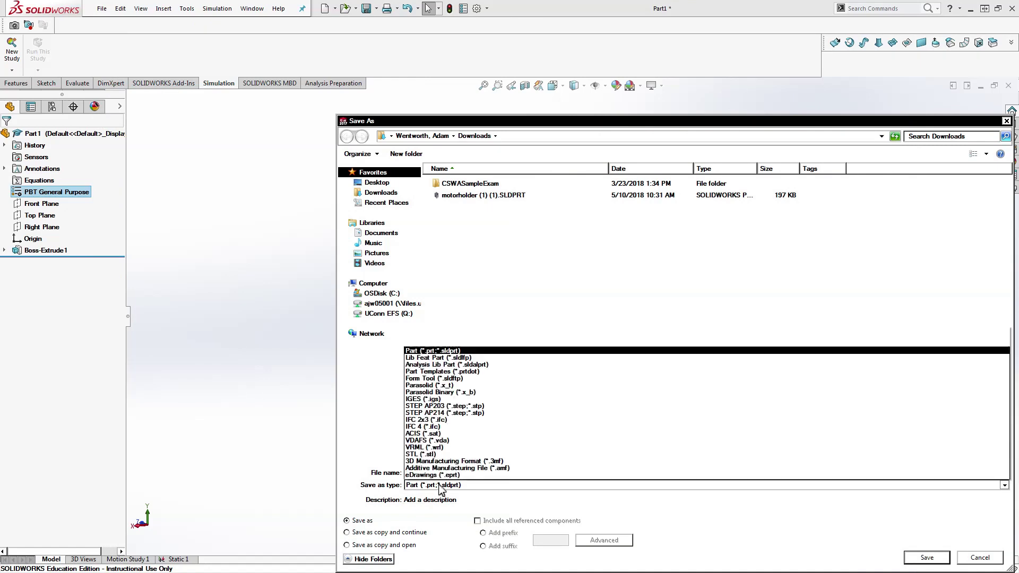
click(444, 352)
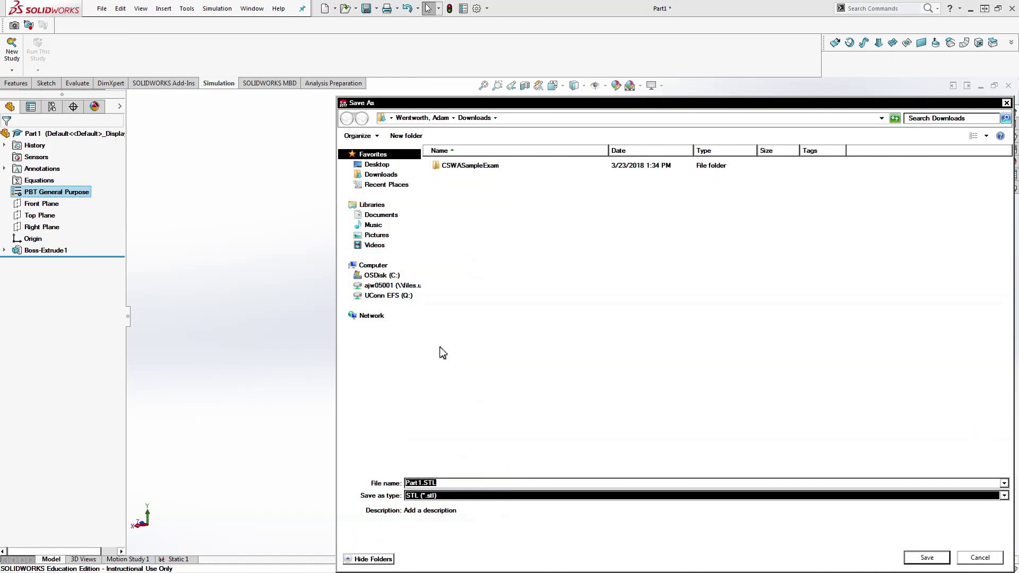